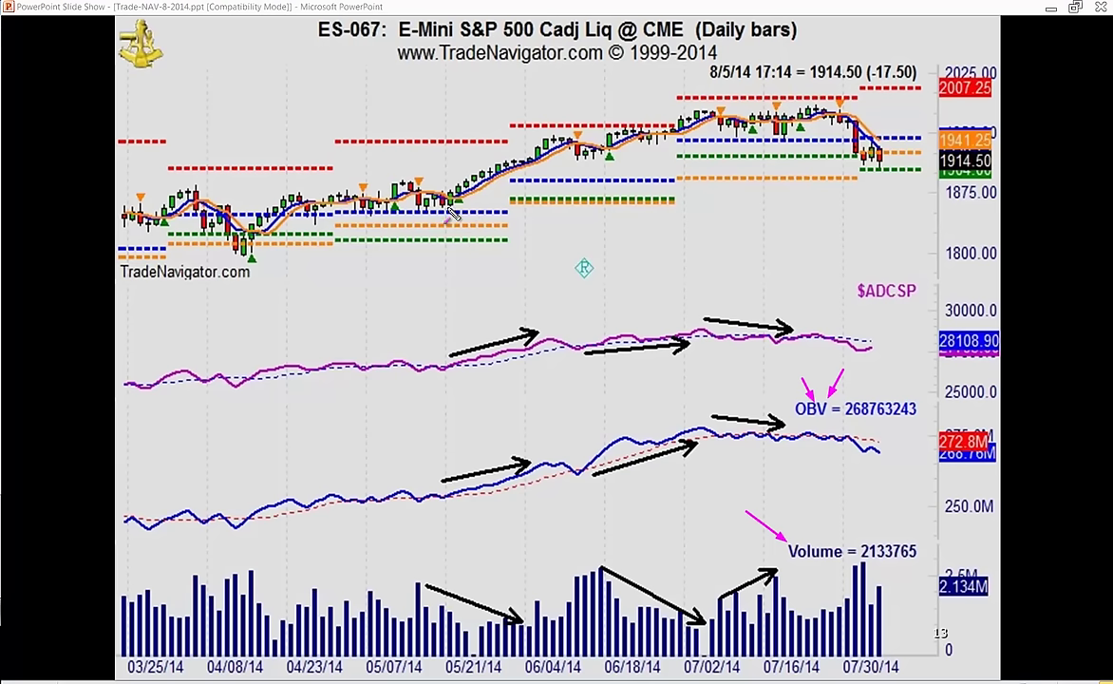
- Draw rising arrows along the late-May to early-June uptrend on the price, $ADCSP and OBV lines
mouse_move(449, 208)
mouse_down()
mouse_move(581, 139)
mouse_move(537, 157)
mouse_move(558, 147)
mouse_up()
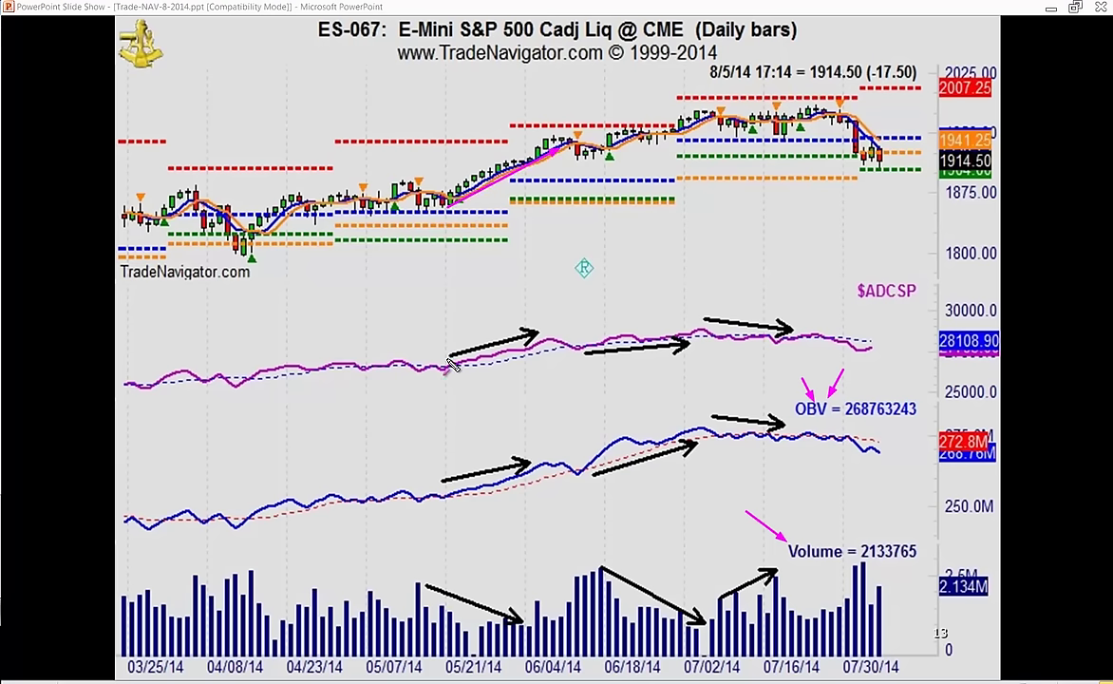
drag(448, 359, 536, 332)
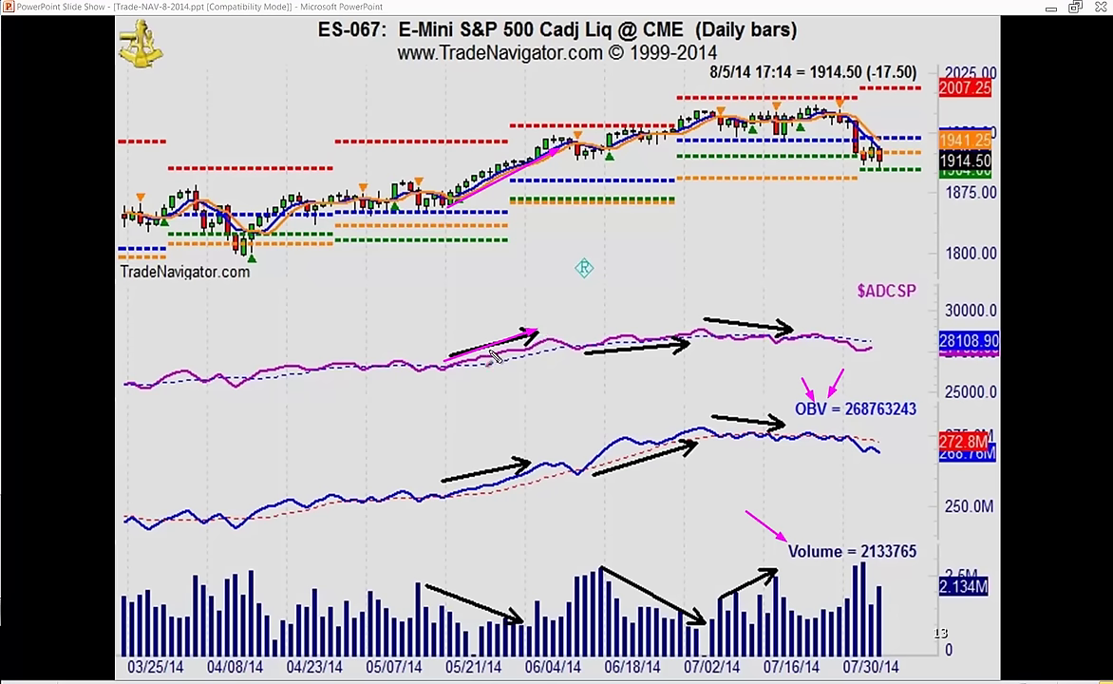
drag(436, 369, 536, 334)
drag(440, 377, 535, 330)
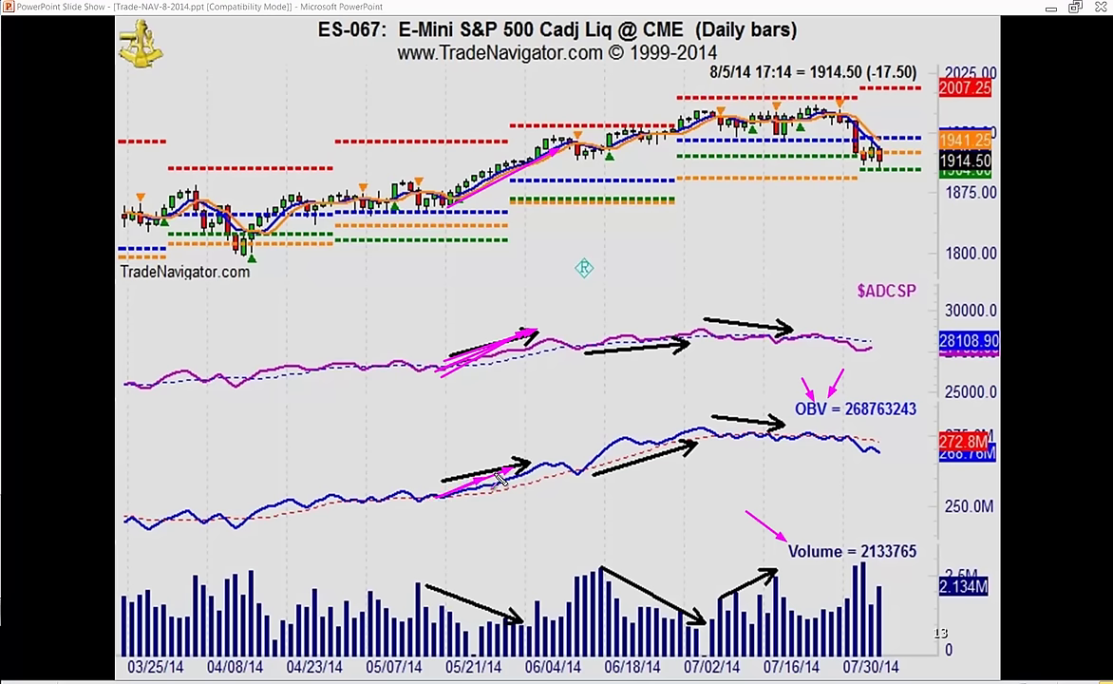
drag(440, 496, 528, 463)
mouse_move(449, 517)
mouse_down()
mouse_move(441, 498)
mouse_move(540, 457)
mouse_up()
- Add crossing arrows that point at the start of the late-May rise on the $ADCSP and OBV lines
drag(437, 302, 532, 421)
drag(508, 279, 408, 395)
mouse_move(375, 327)
mouse_down()
mouse_move(499, 414)
mouse_move(394, 518)
mouse_up()
drag(391, 455, 487, 522)
drag(469, 436, 414, 494)
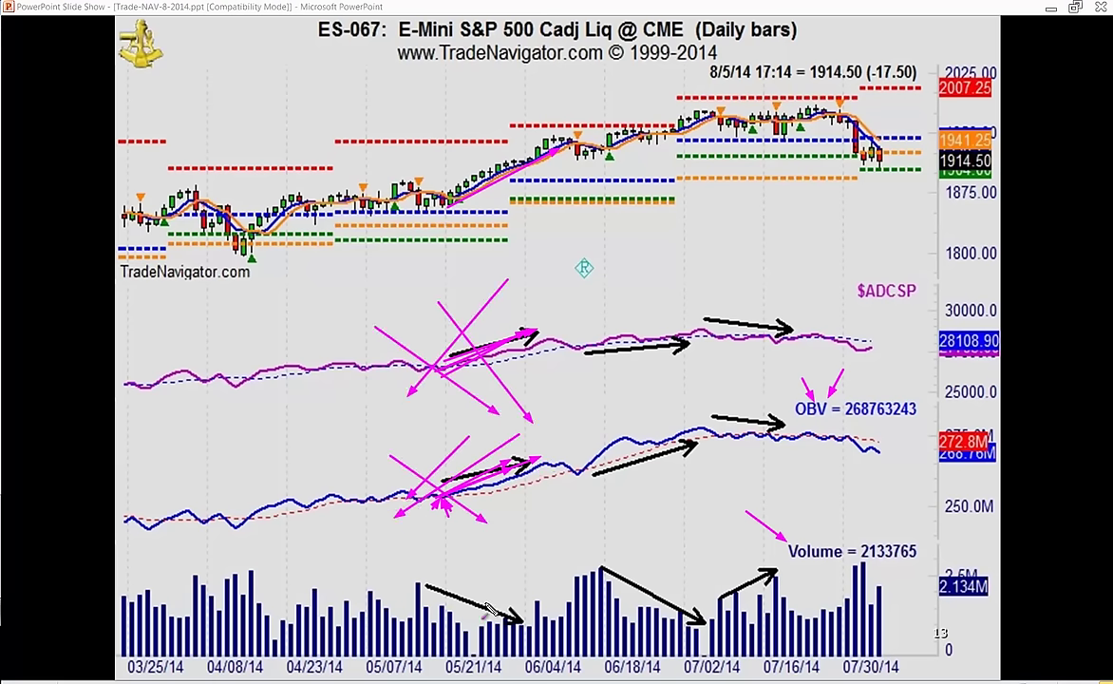
- Mark the falling May volume with an arrow, link volume up to the price rise, and clear all ink annotations
drag(389, 548, 488, 647)
drag(452, 471, 469, 370)
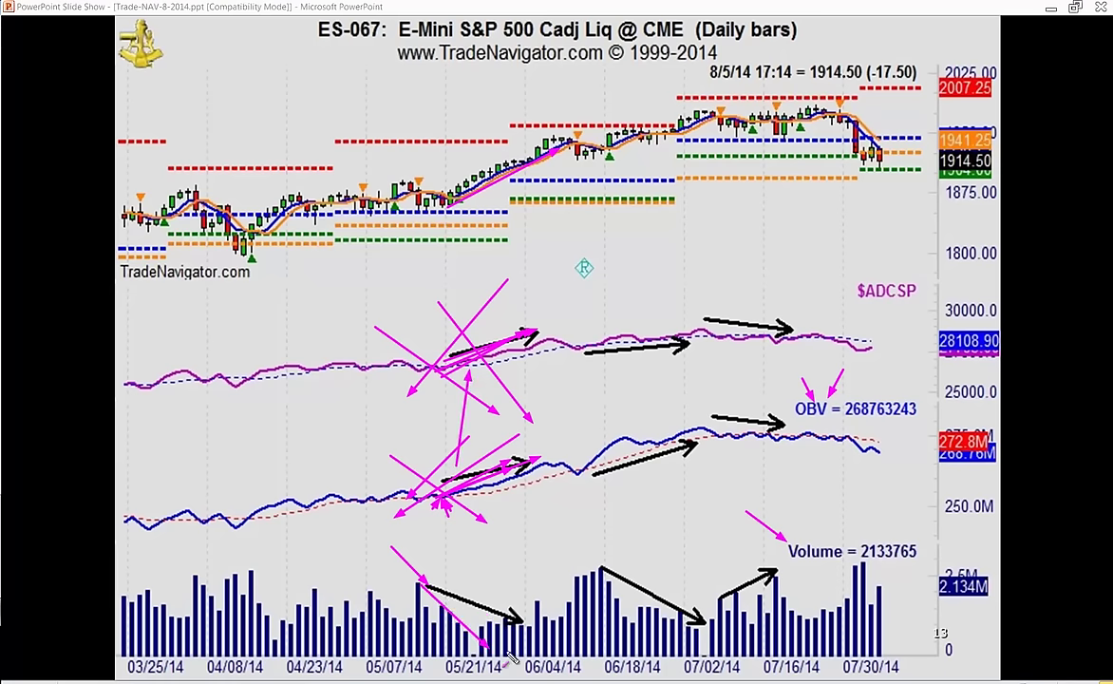
mouse_move(488, 648)
mouse_down()
mouse_move(495, 183)
mouse_move(548, 119)
mouse_up()
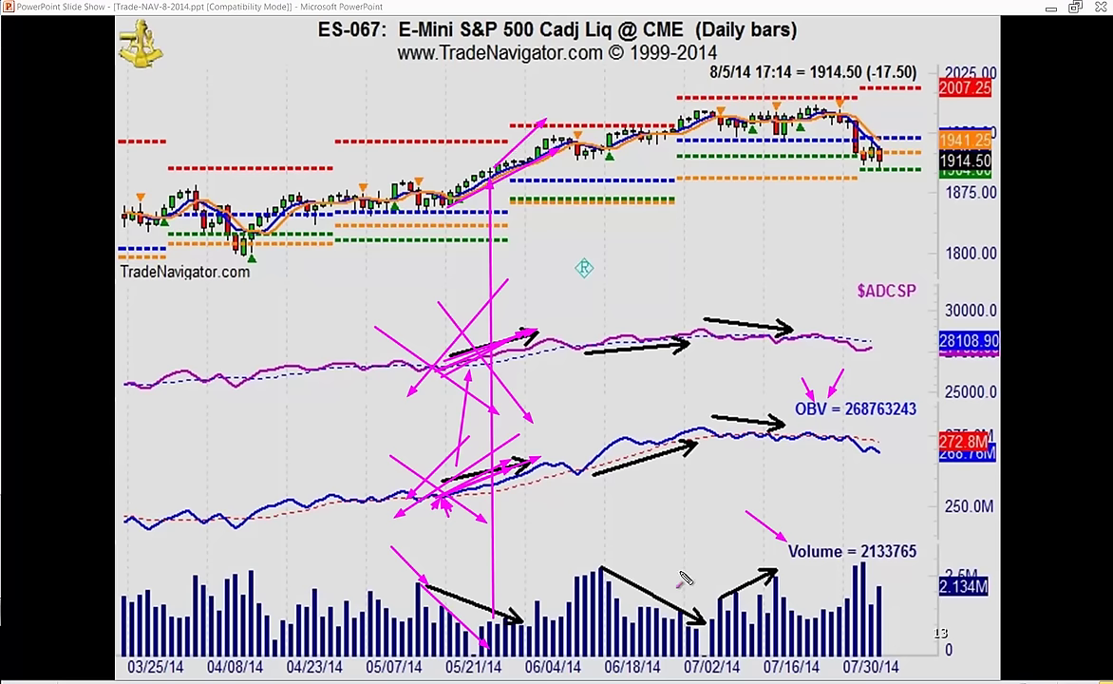
key(e)
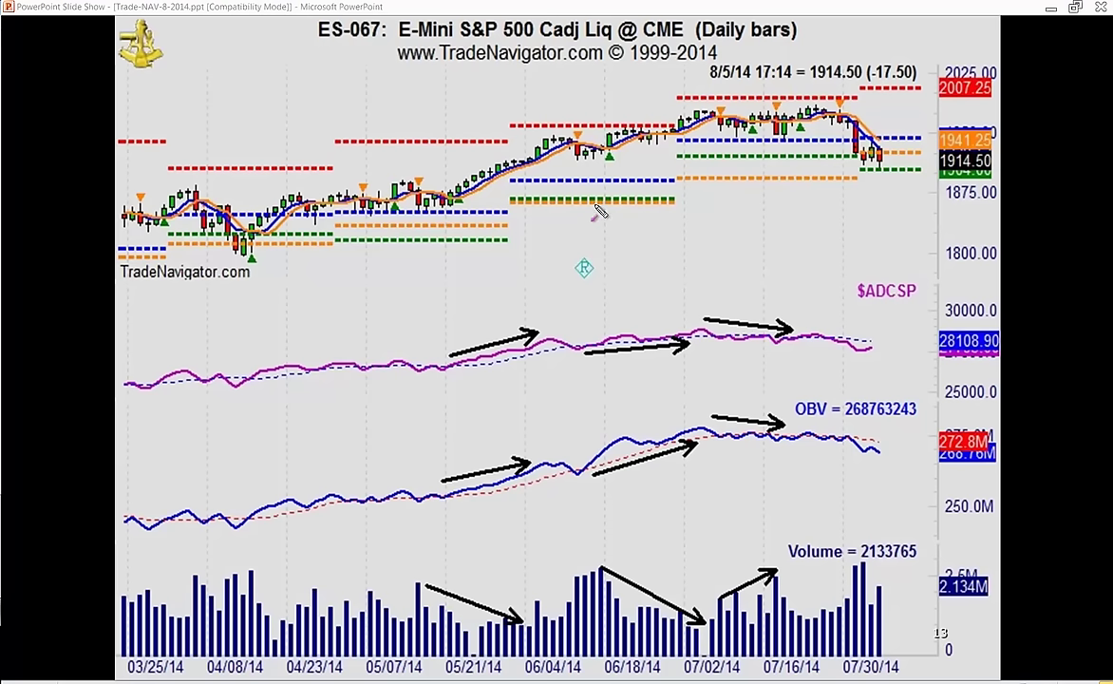
- Draw rising arrows along the June price, $ADCSP and OBV trends, and a falling arrow over the June volume bars
drag(603, 147, 705, 110)
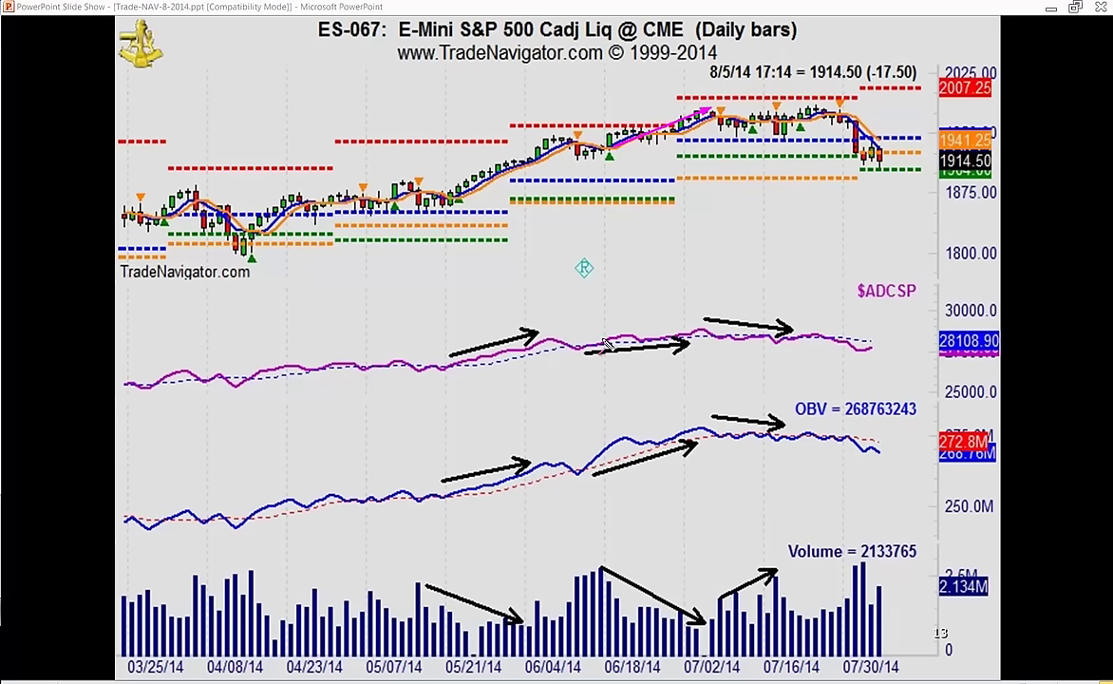
drag(584, 353, 719, 335)
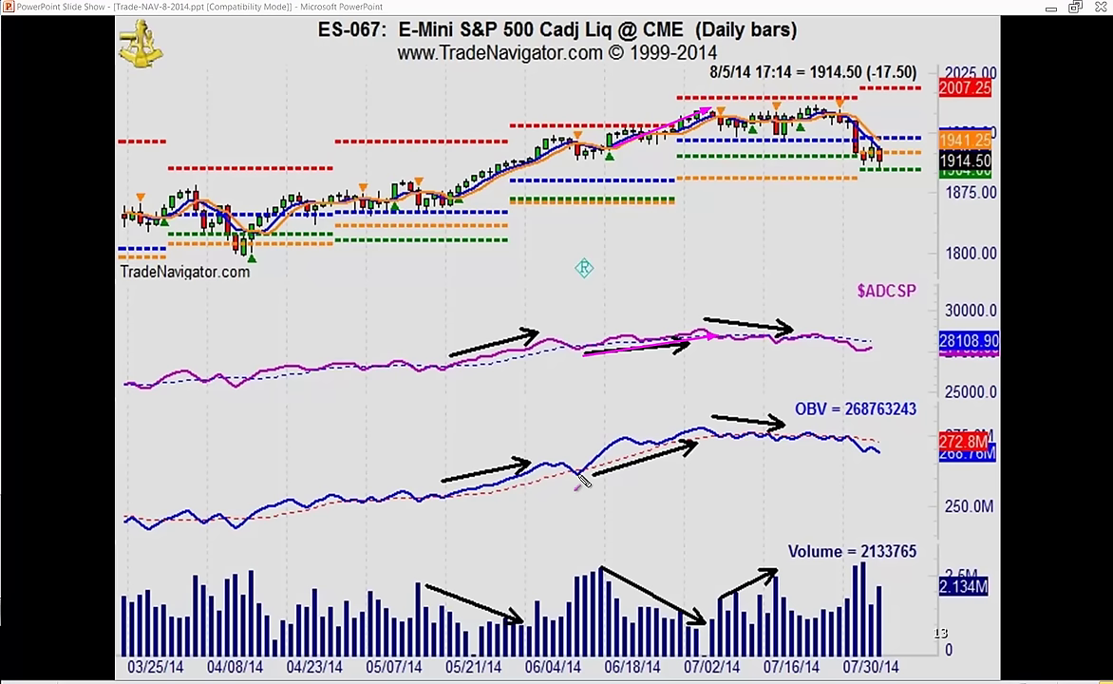
drag(579, 476, 702, 438)
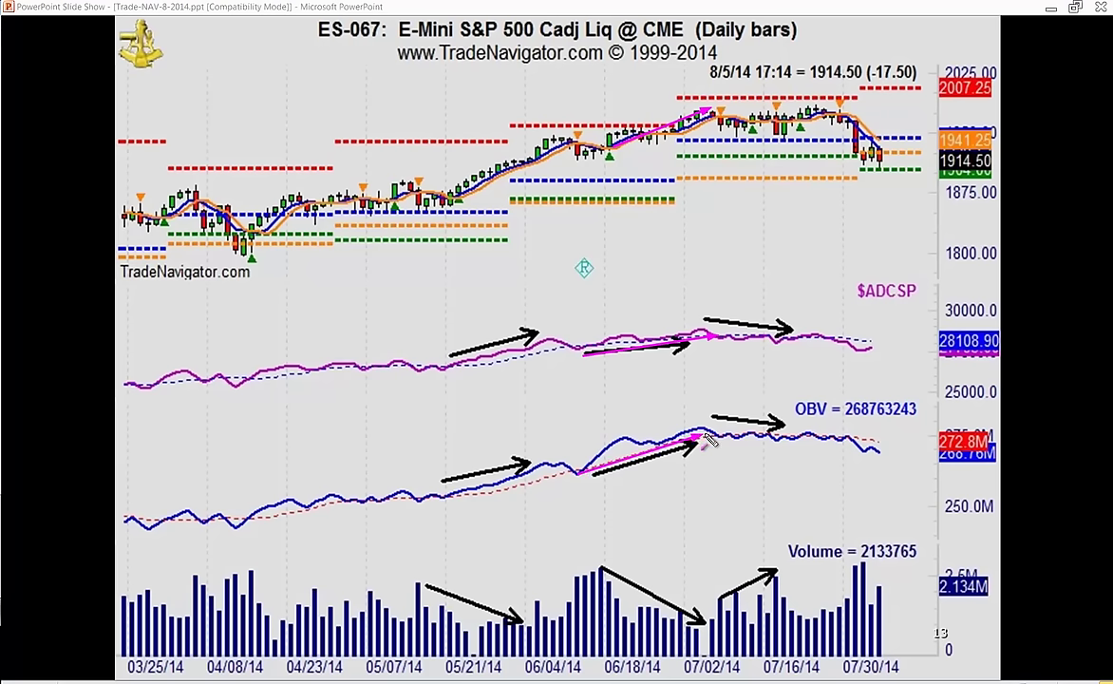
drag(599, 569, 695, 634)
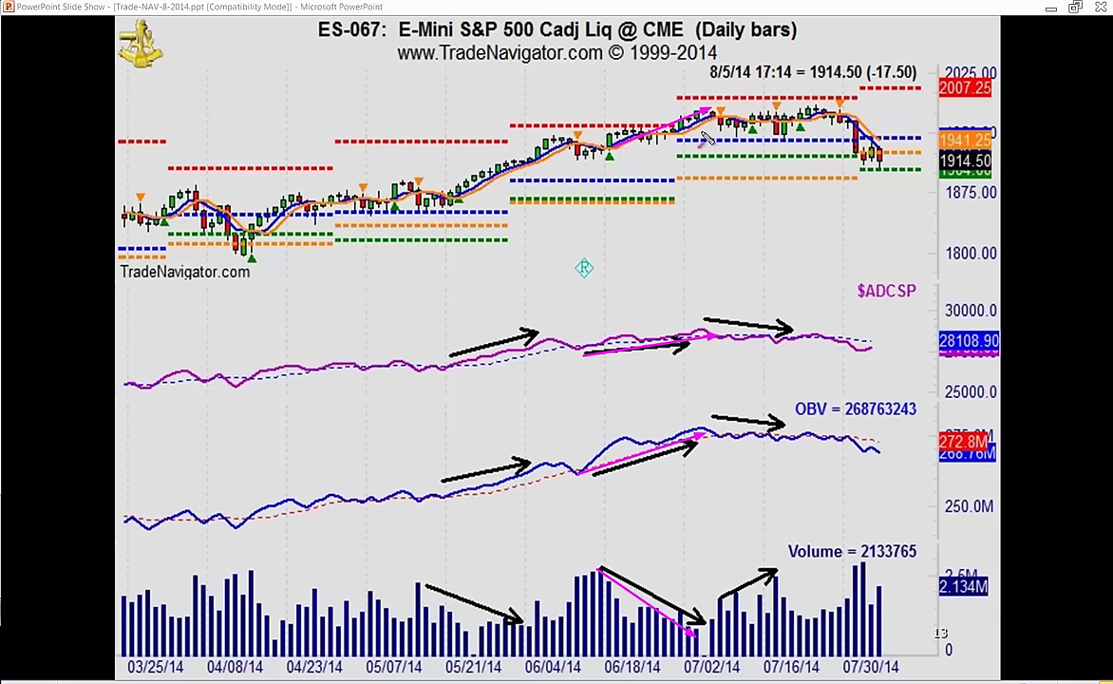
- Draw arrows along the July price, $ADCSP and OBV trends to mark the flattening and decline
drag(756, 119, 796, 125)
drag(705, 319, 872, 350)
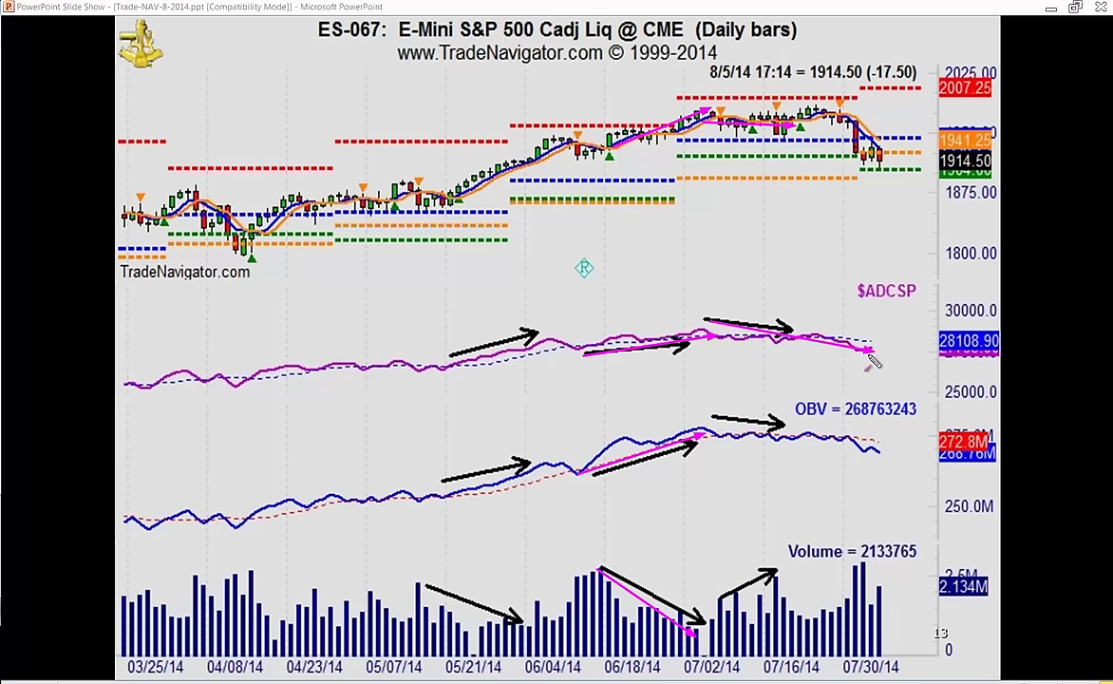
drag(712, 419, 852, 433)
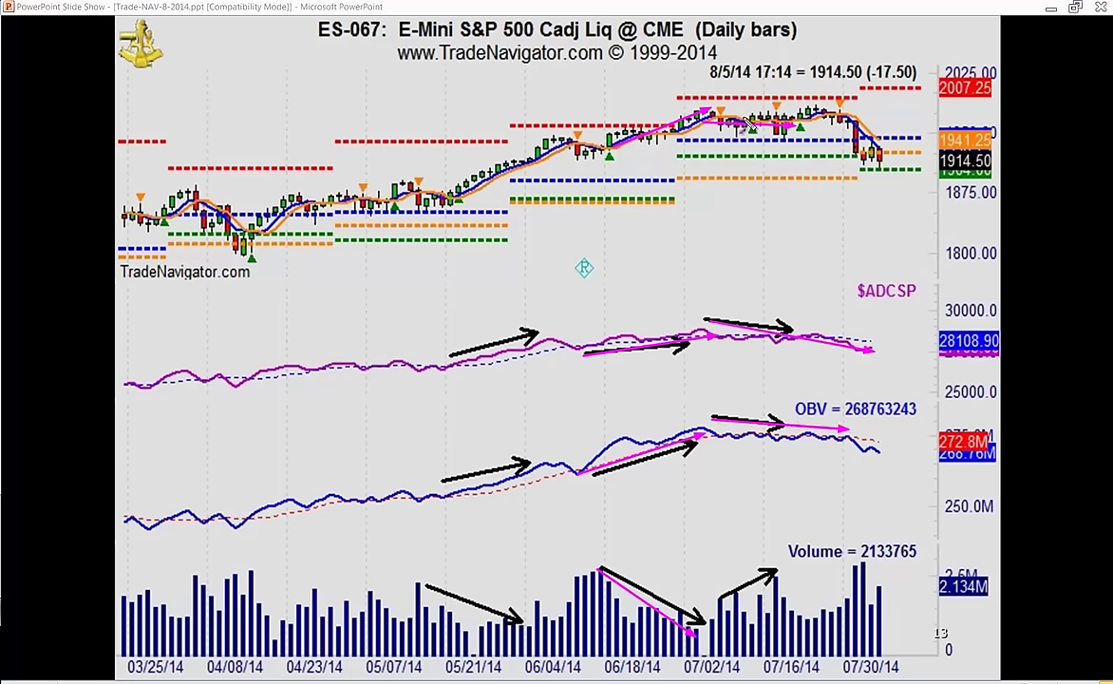
- Draw several rising arrows over the early to mid-July volume bars
drag(719, 601, 795, 573)
drag(731, 608, 800, 576)
drag(733, 612, 807, 572)
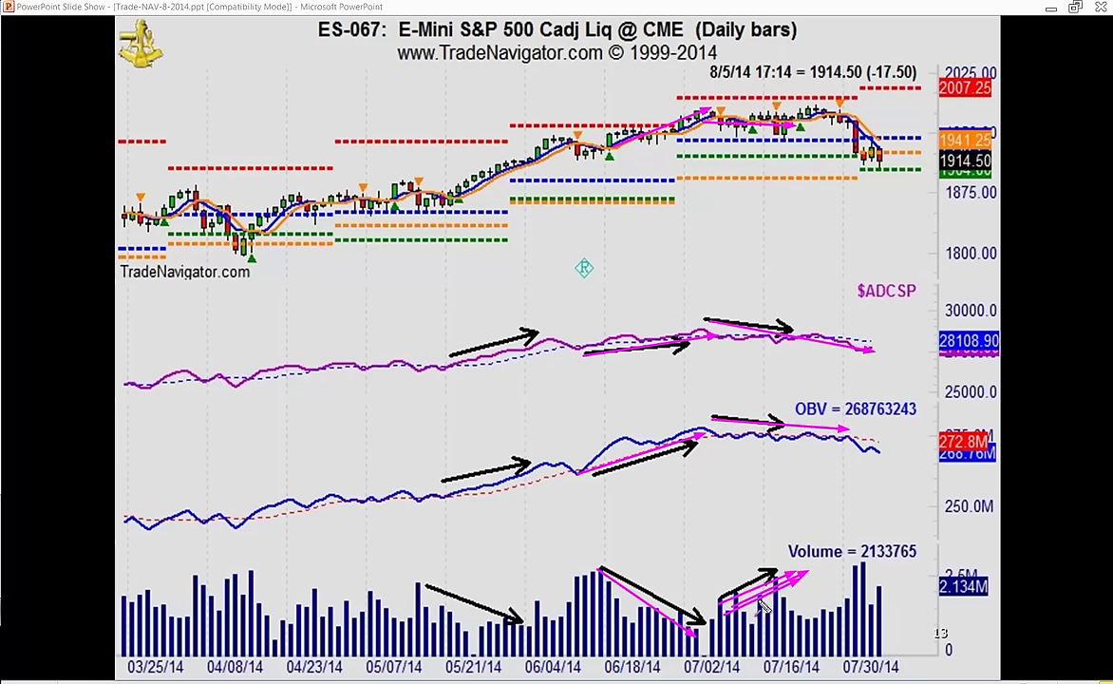
drag(718, 606, 787, 569)
drag(721, 612, 773, 577)
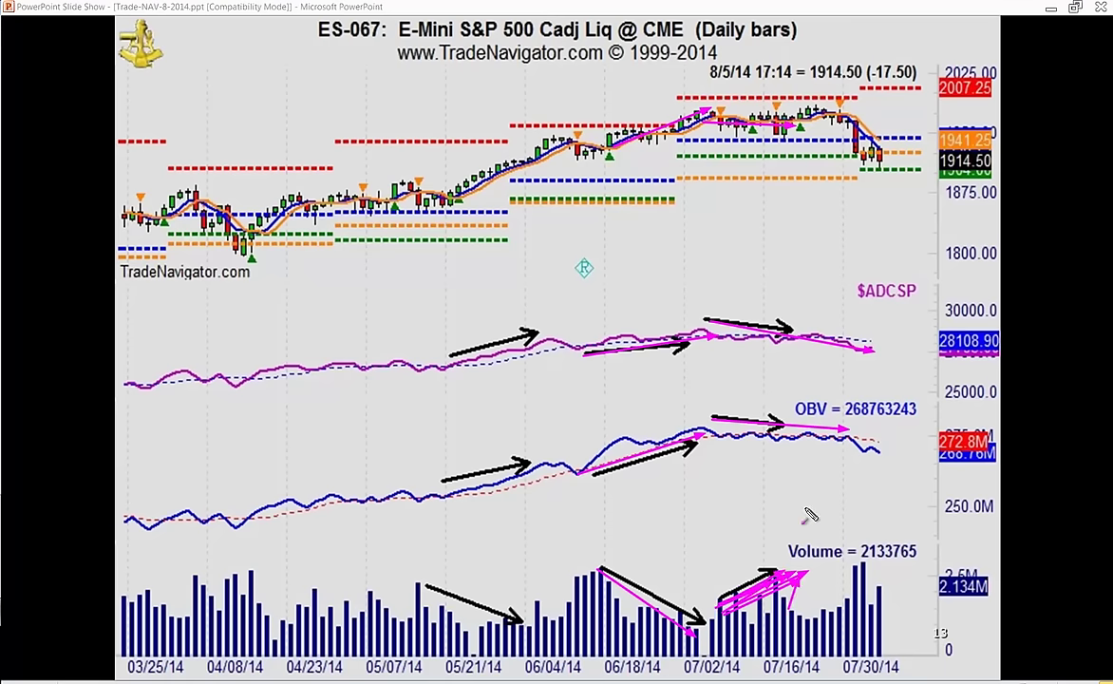
- Link the mid-July volume up to price, mark the late-July price drop with an arrow, and clear the annotations
drag(784, 581, 781, 116)
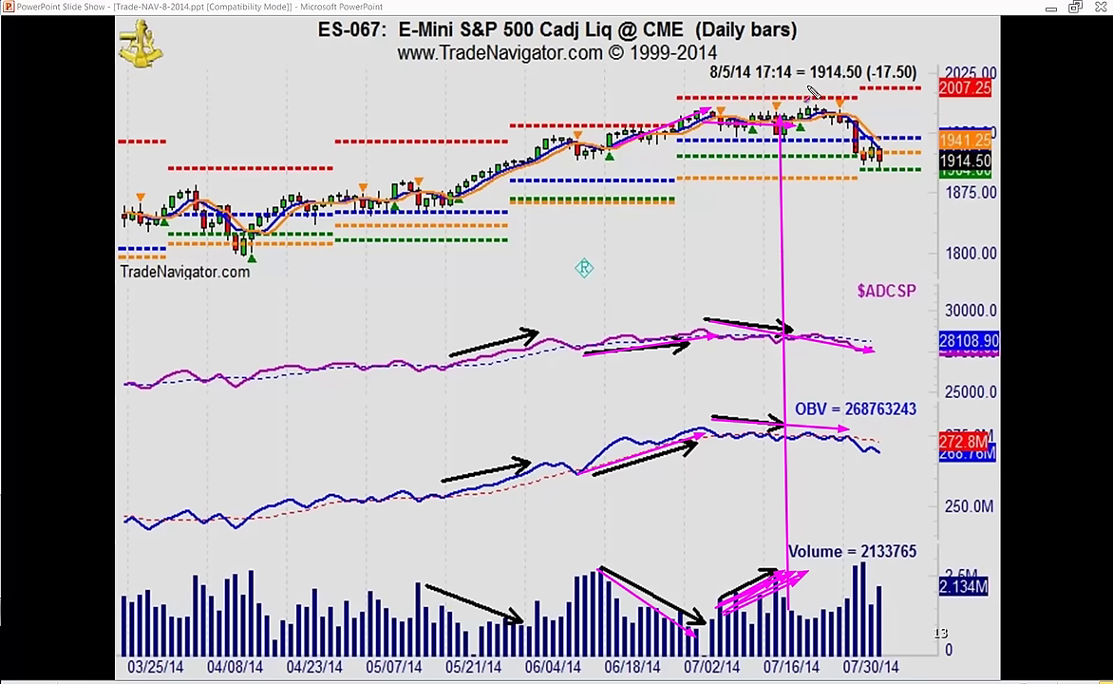
mouse_move(806, 81)
mouse_down()
mouse_move(813, 104)
mouse_move(884, 173)
mouse_up()
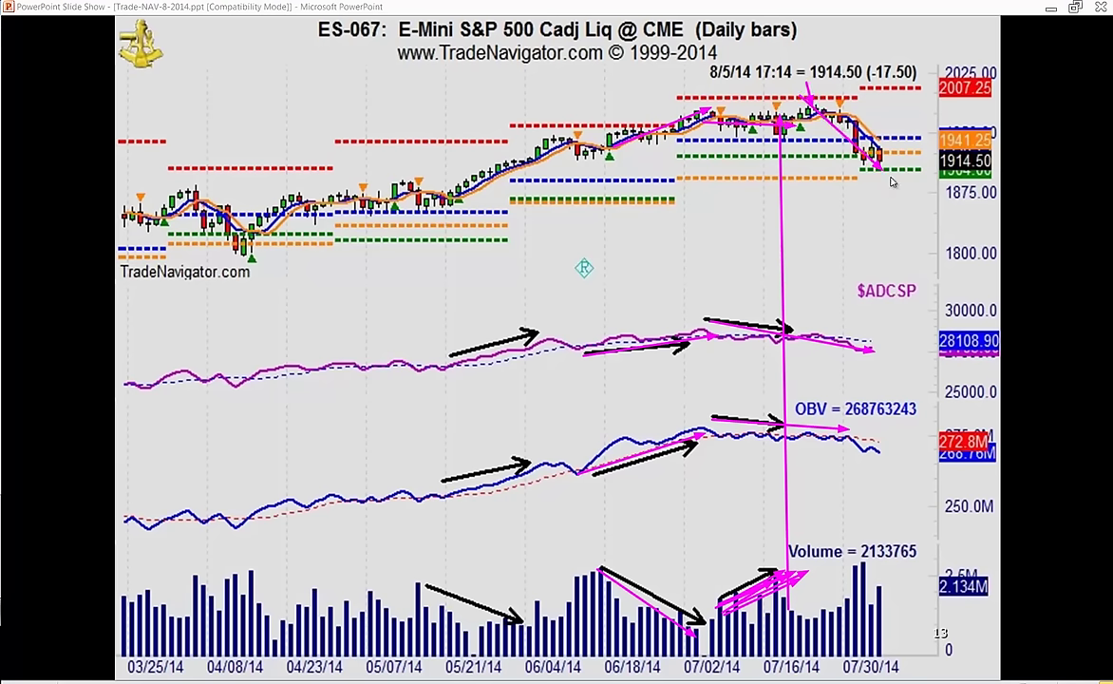
key(e)
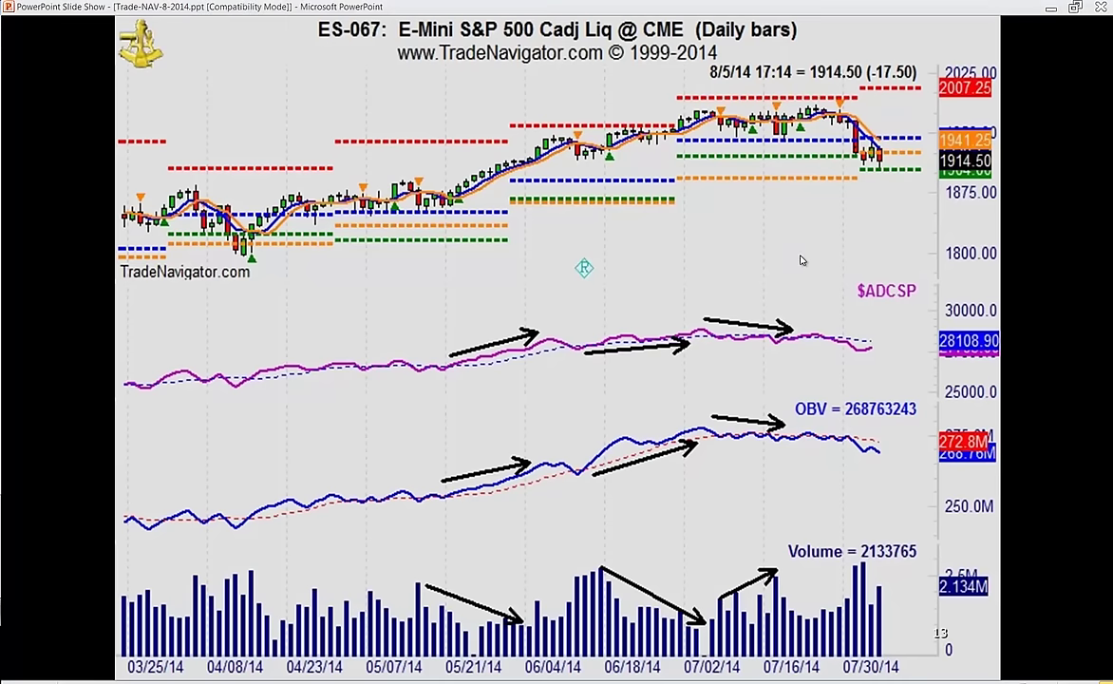
- Advance to the ICICI Bank weekly chart, mark the price, OBV and volume trends with arrows, and clear them
key(Right)
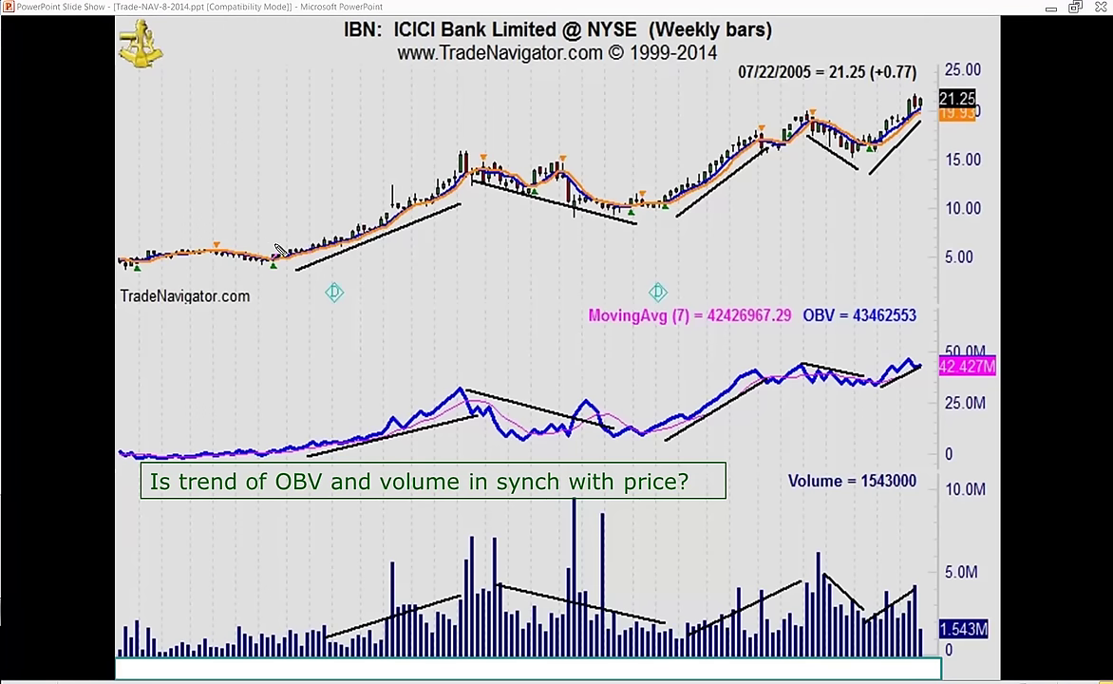
drag(278, 243, 269, 248)
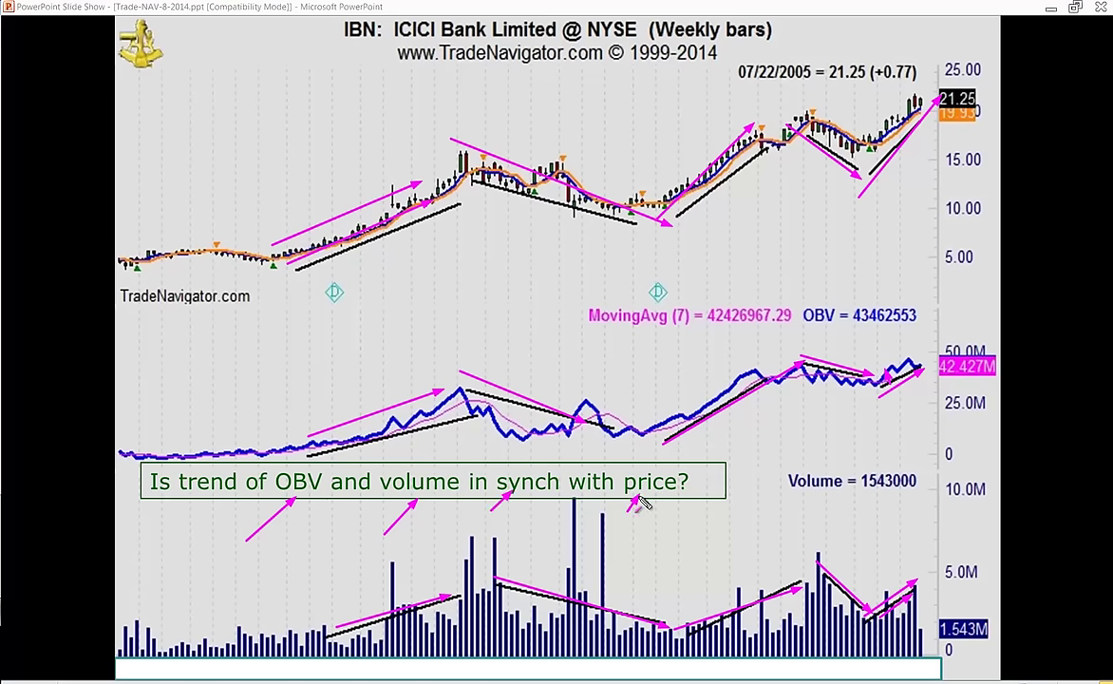
key(e)
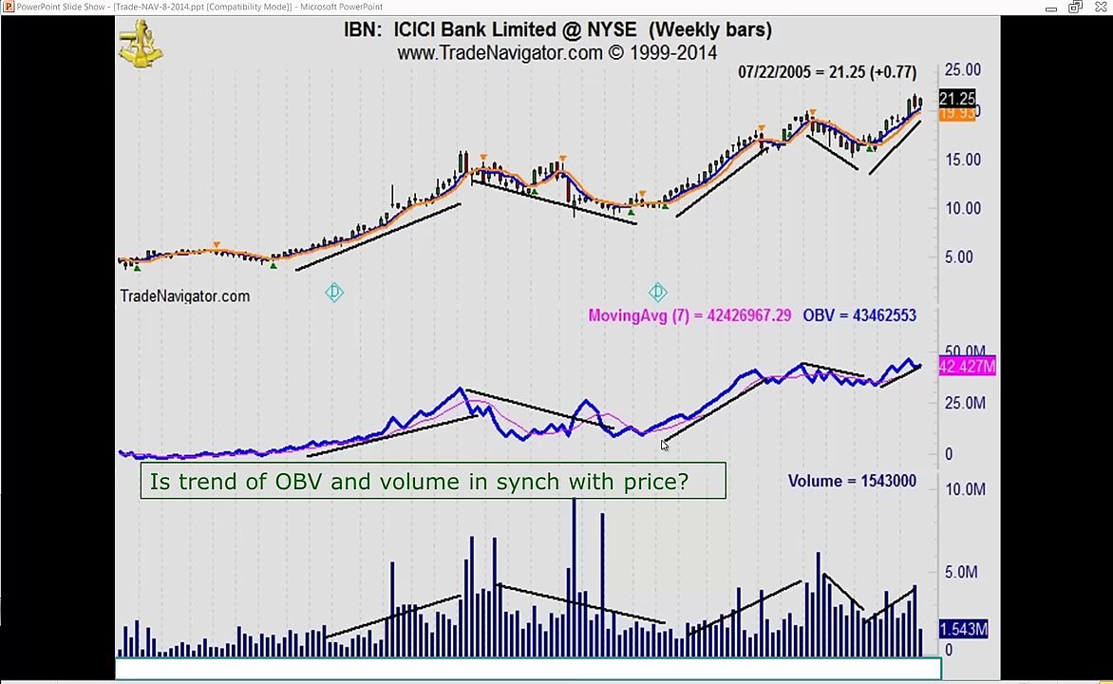
- Advance to the ICICI Bank daily chart and draw arrows along the first marked uptrend in price and OBV
key(Right)
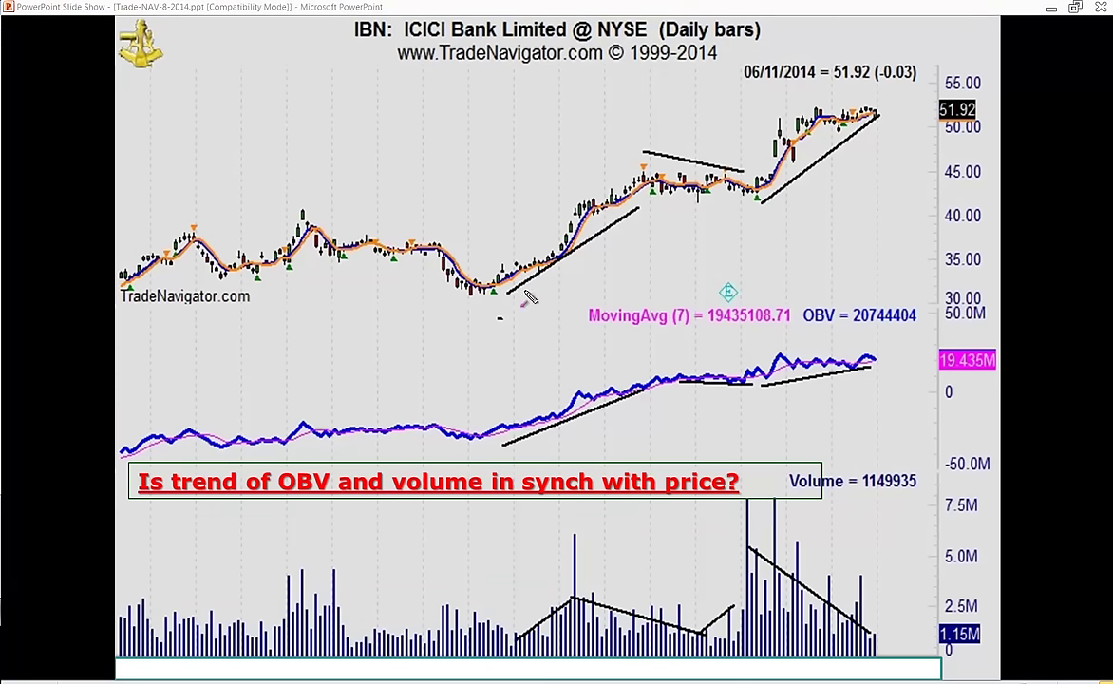
drag(505, 300, 654, 202)
drag(510, 445, 557, 432)
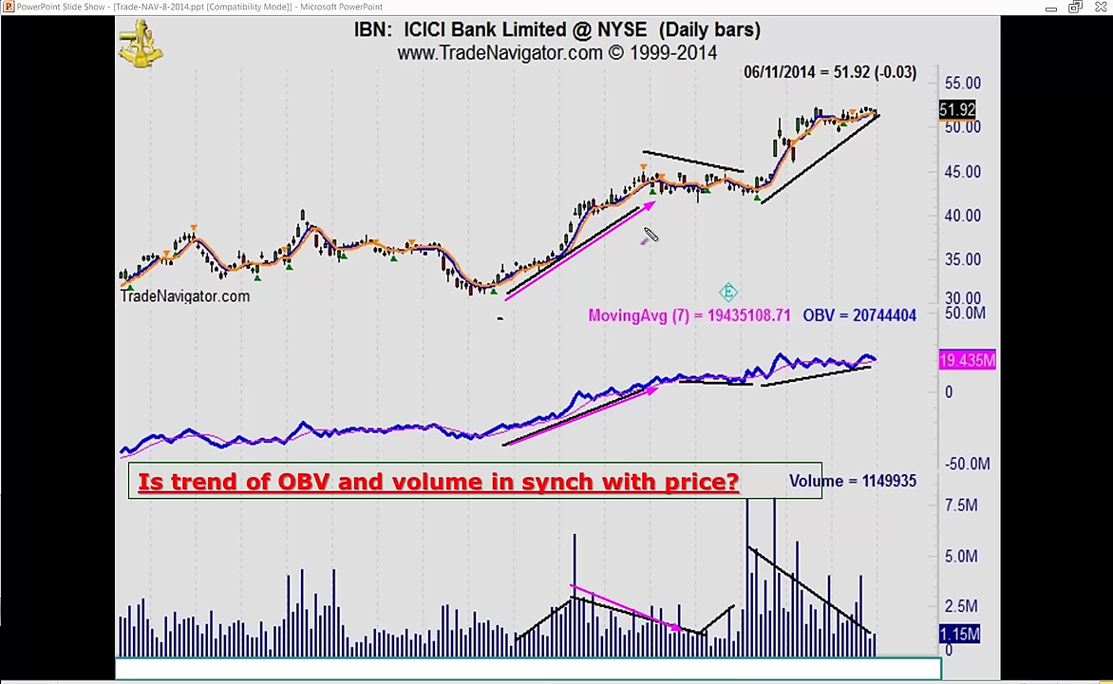
- Mark the consolidation on the daily chart with a falling price arrow, a flat OBV arrow and a rising volume arrow
drag(629, 142, 724, 180)
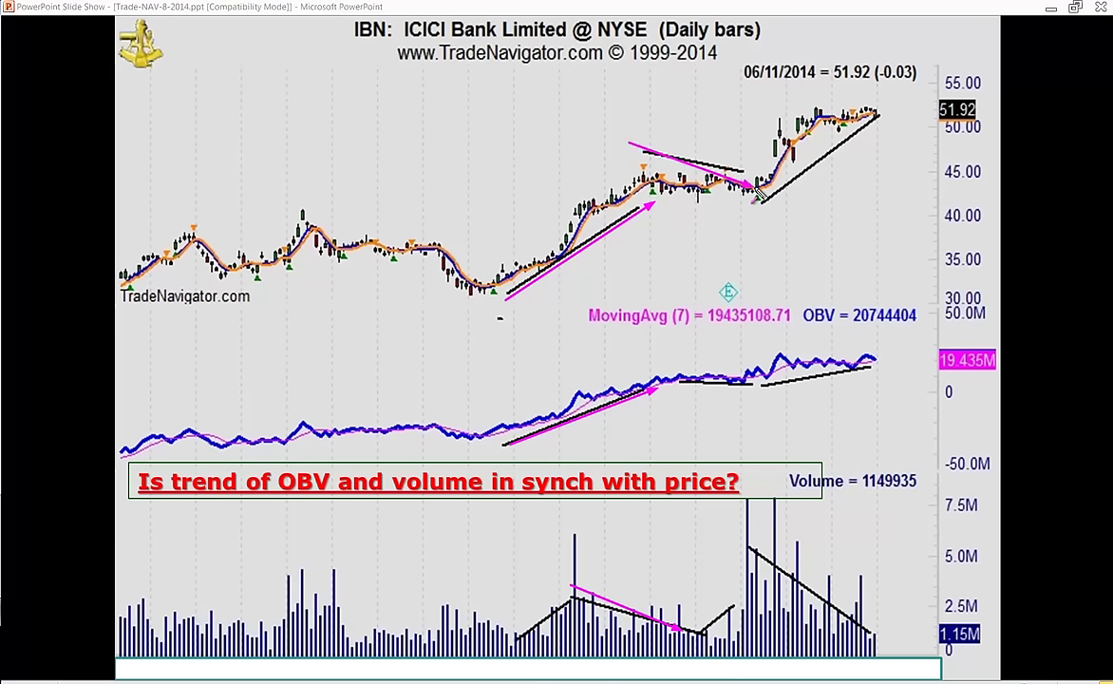
drag(662, 381, 750, 386)
click(699, 637)
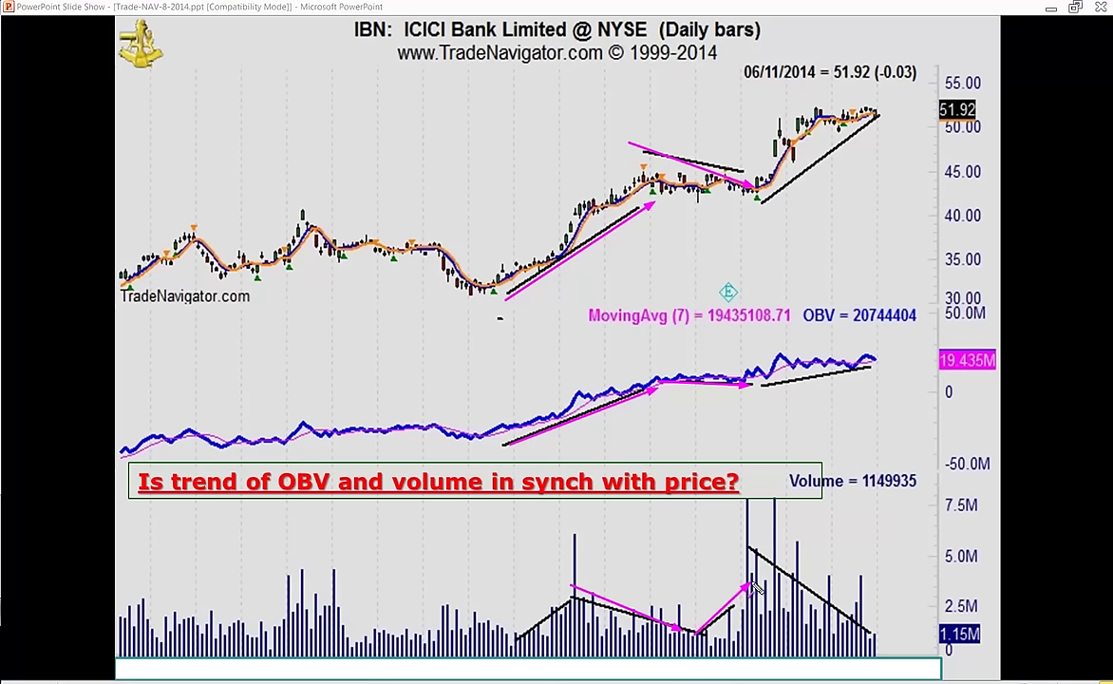
- Mark the last rally on the daily chart with rising price and OBV arrows and a falling volume arrow
click(766, 242)
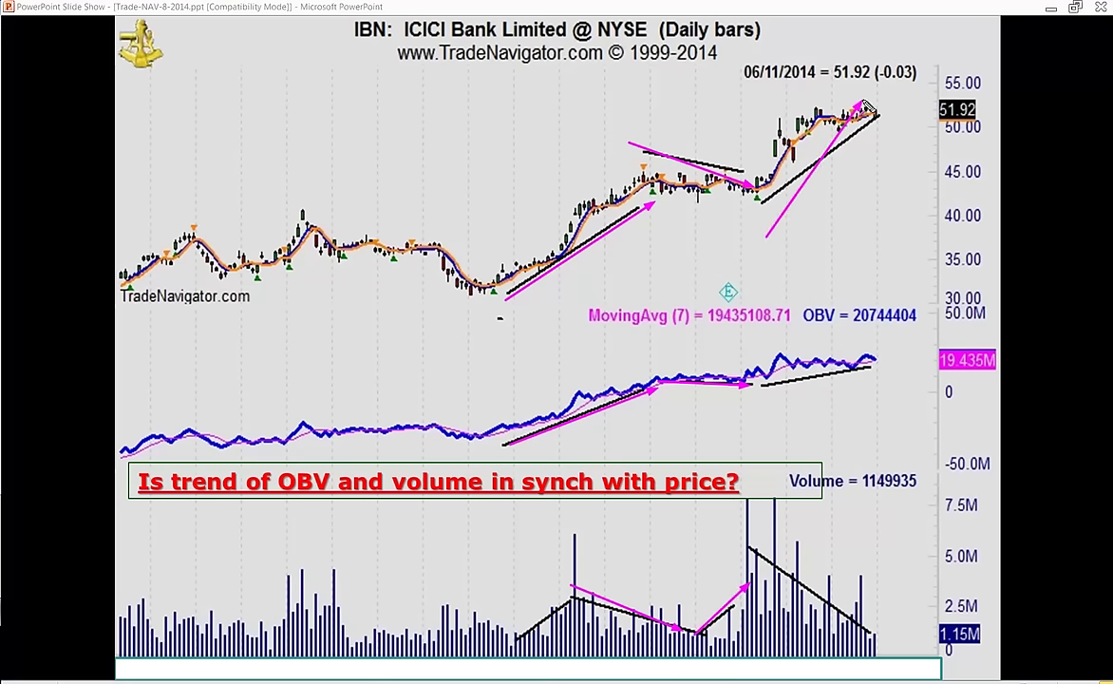
click(740, 398)
drag(859, 356, 890, 347)
drag(760, 539, 871, 627)
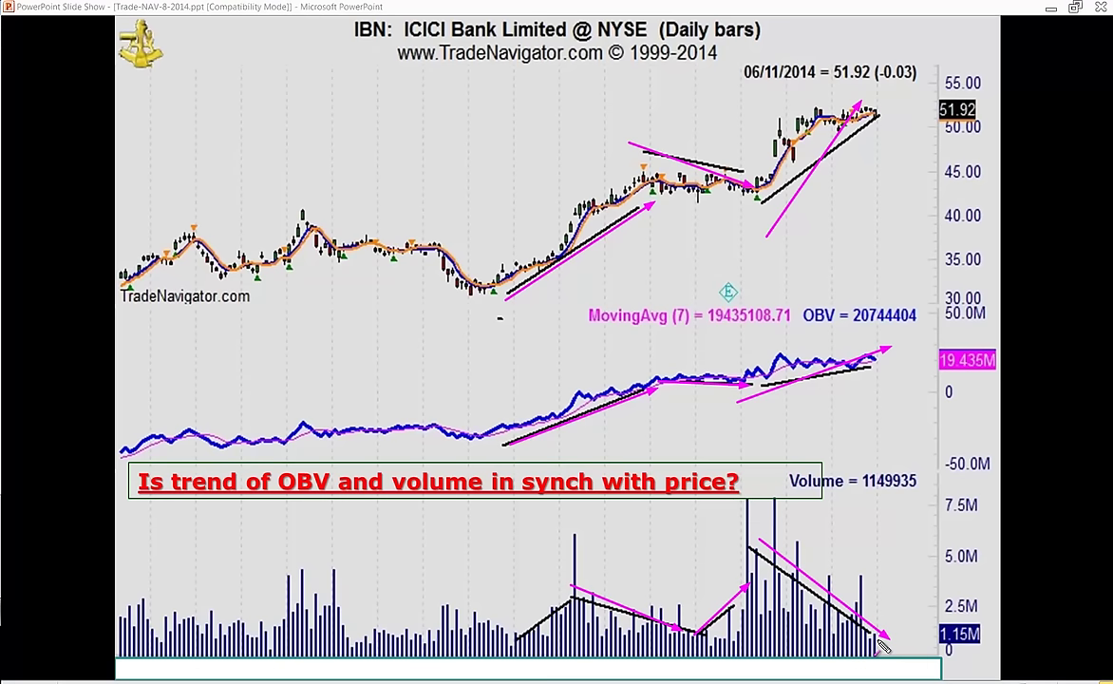
- Draw short arrows pointing at OBV, volume and synch in the question box, and clear the slide's annotations
click(285, 508)
click(444, 437)
click(398, 529)
click(519, 514)
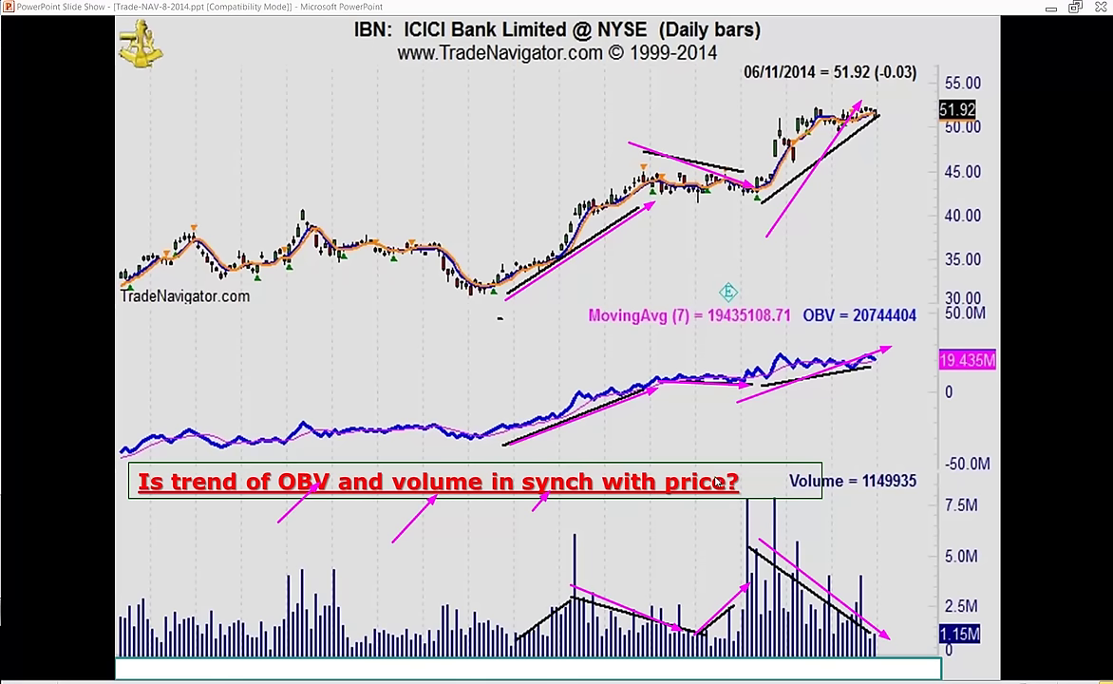
key(e)
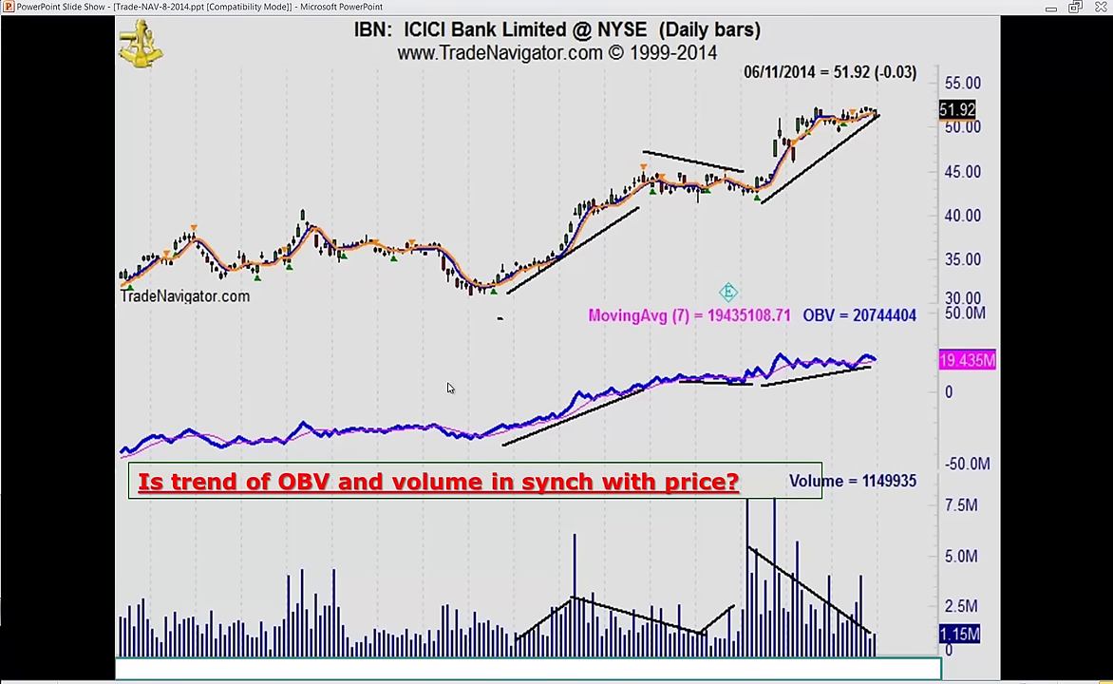
- Switch back to the ICICI Bank weekly chart, mark the price and volume trends with arrows, and clear them
click(467, 176)
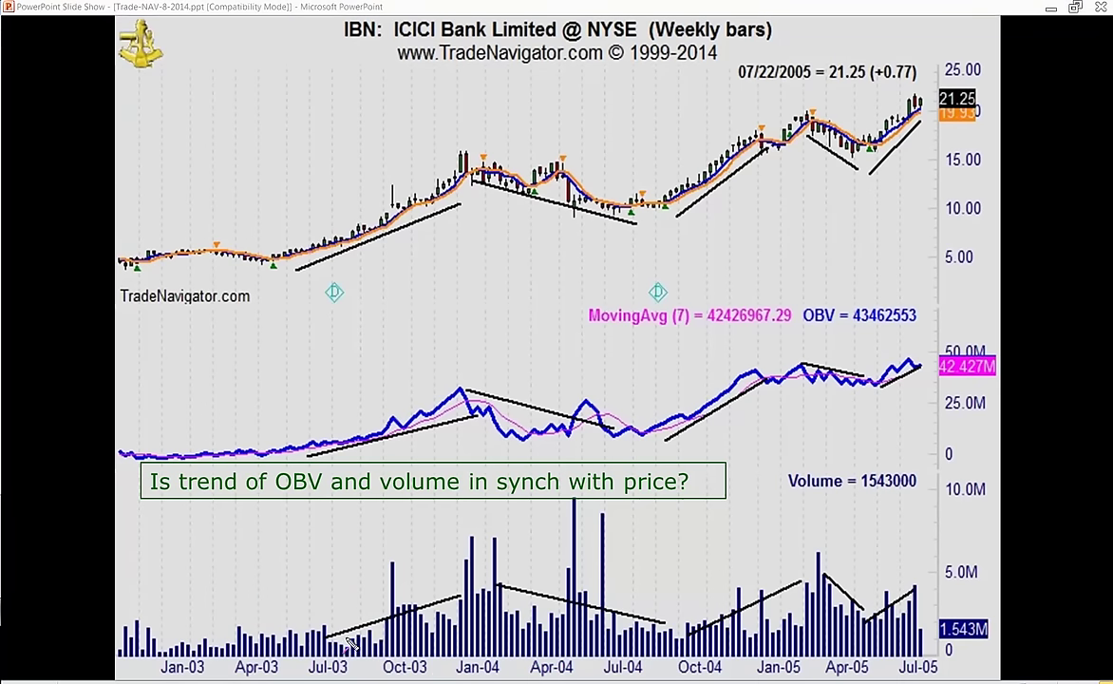
mouse_move(310, 636)
mouse_down()
mouse_move(472, 599)
mouse_move(579, 601)
mouse_move(697, 625)
mouse_up()
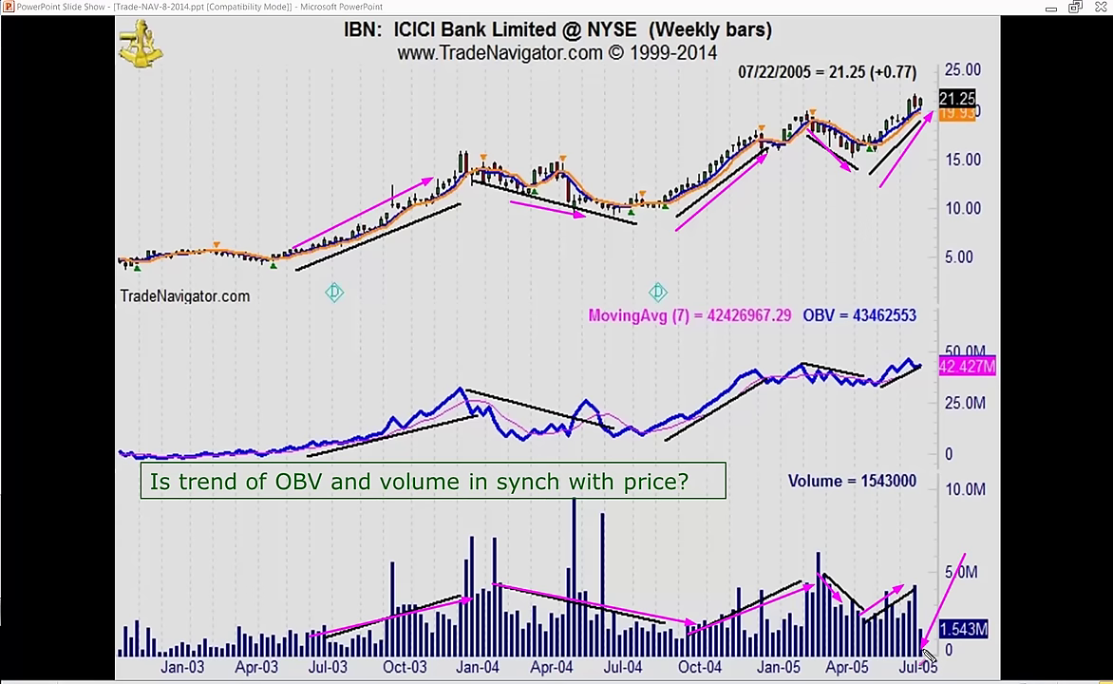
key(Escape)
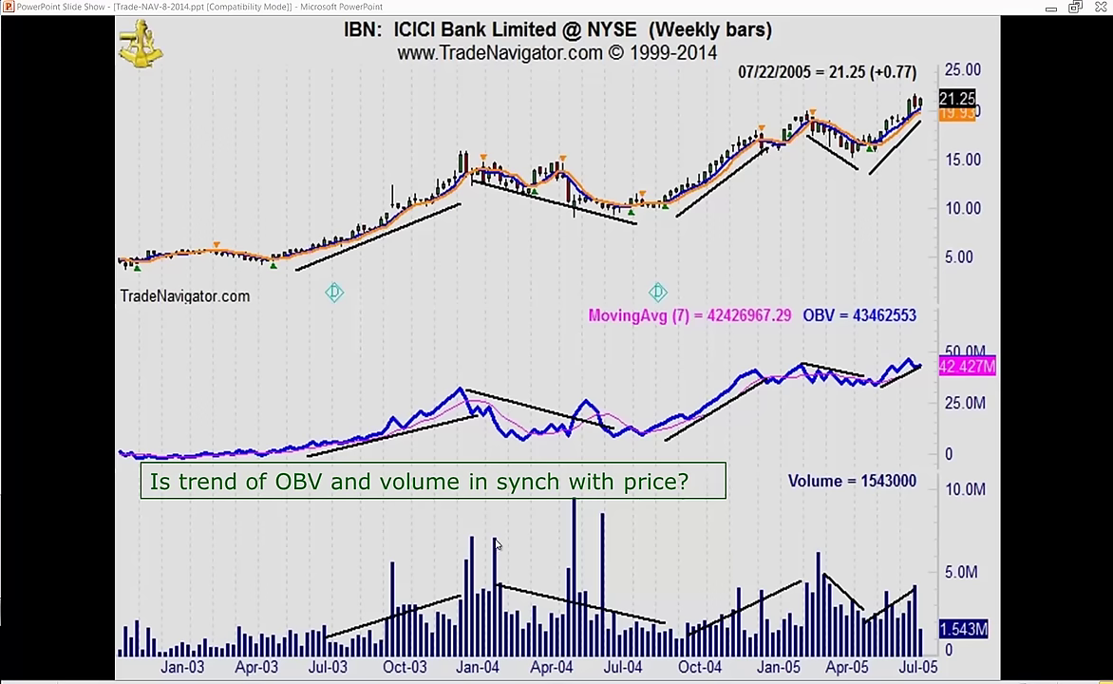
- Switch to the daily chart, draw a level arrow across the volume bars, and point two arrows at the MovingAvg (7) label
click(456, 342)
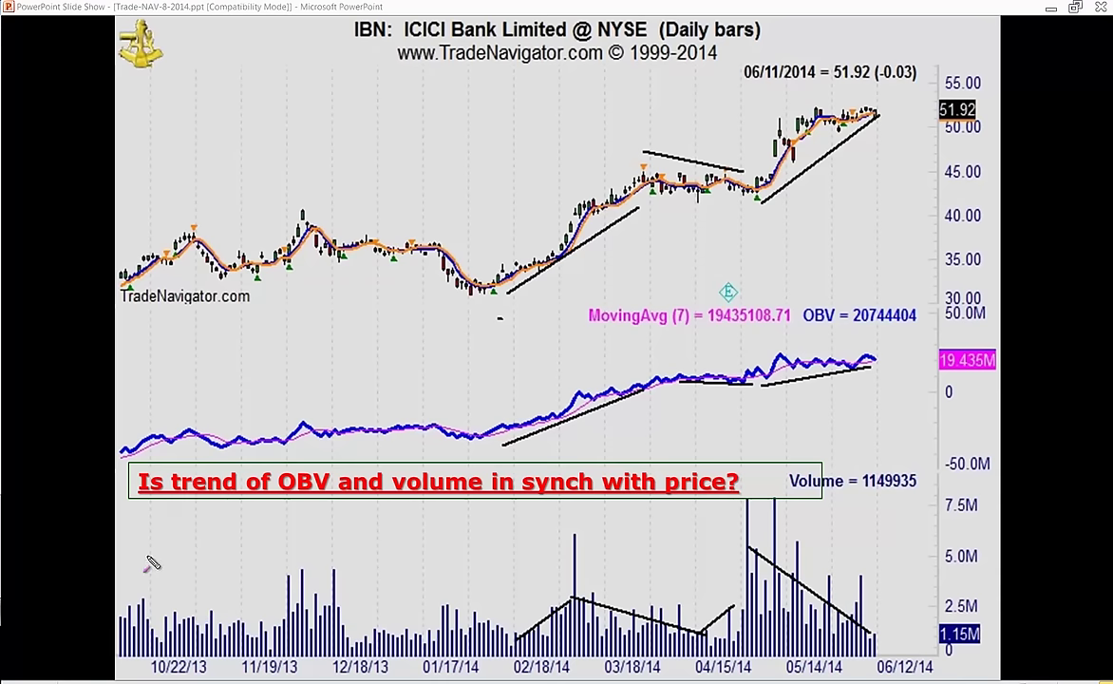
mouse_move(150, 575)
mouse_down()
mouse_move(559, 599)
mouse_move(896, 585)
mouse_up()
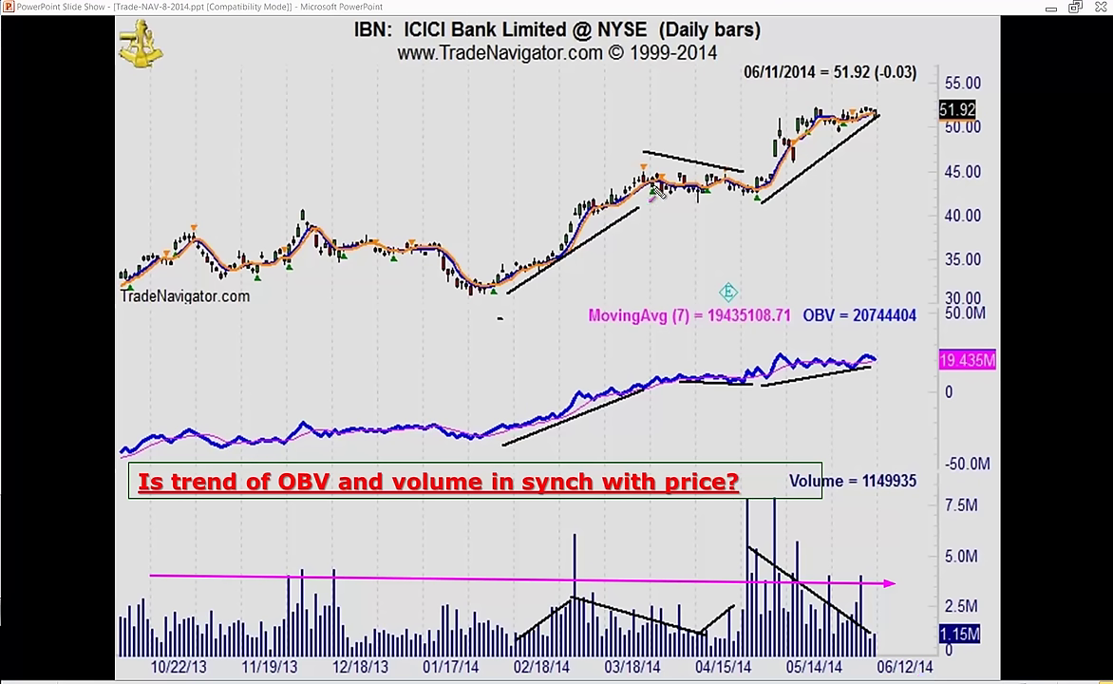
drag(664, 230, 688, 310)
drag(697, 235, 680, 315)
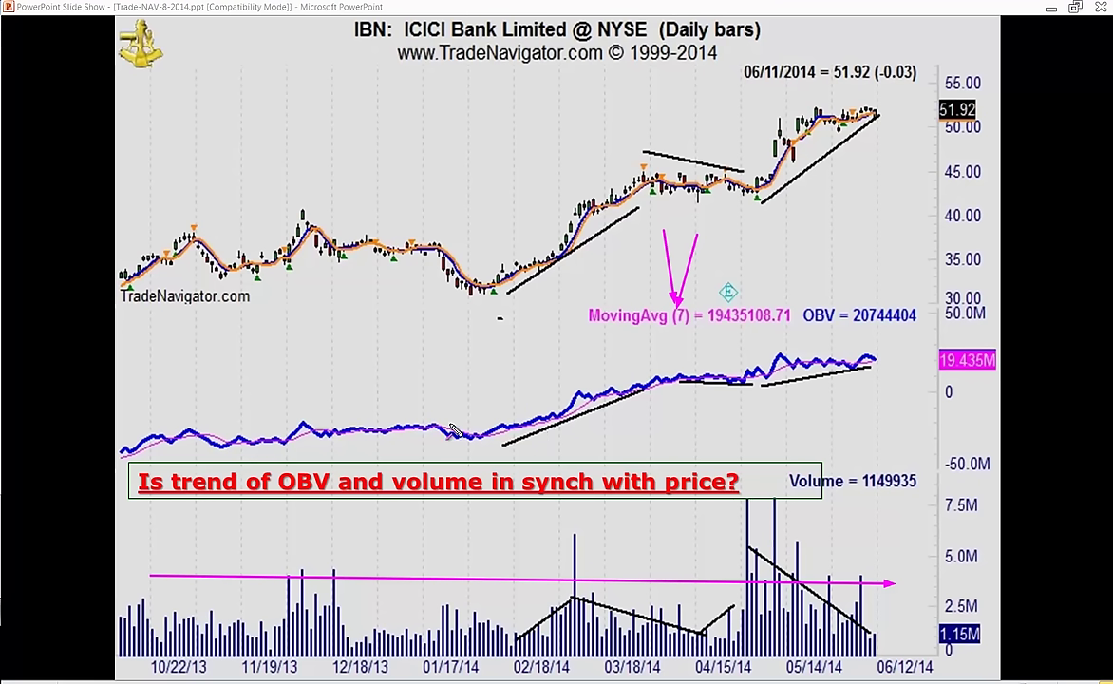
- Point arrows at the early-February OBV crossover and the MovingAvg (7) label, and connect the crossover to the price signal above with vertical arrows
drag(427, 397, 480, 438)
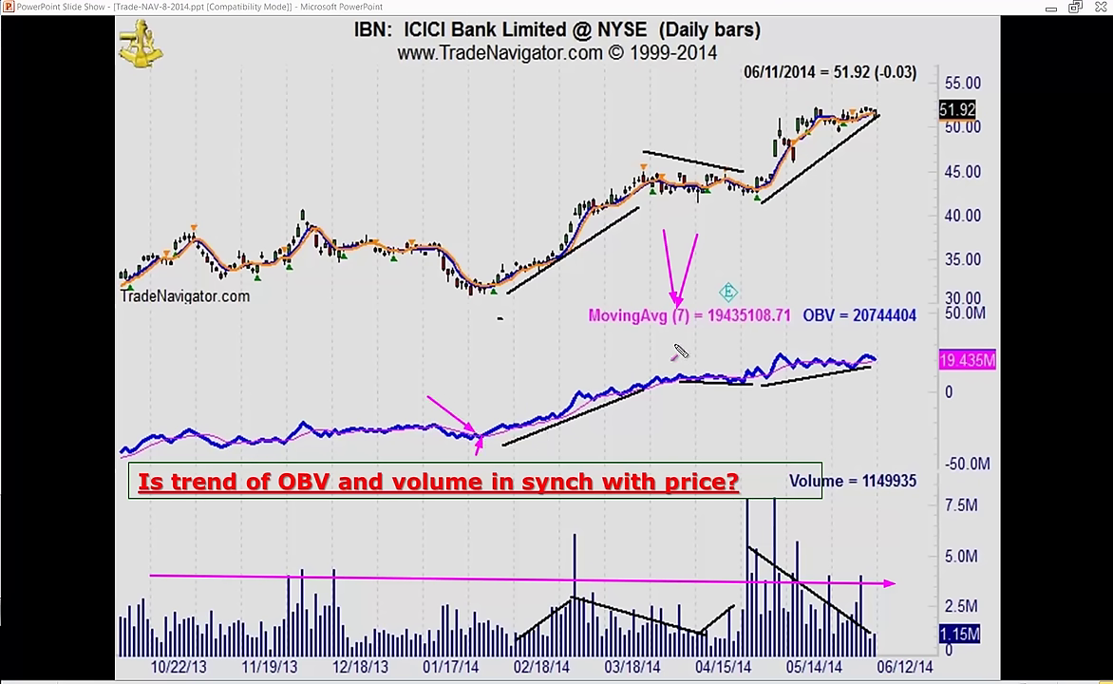
mouse_move(675, 344)
mouse_down()
mouse_move(675, 319)
mouse_move(677, 329)
mouse_up()
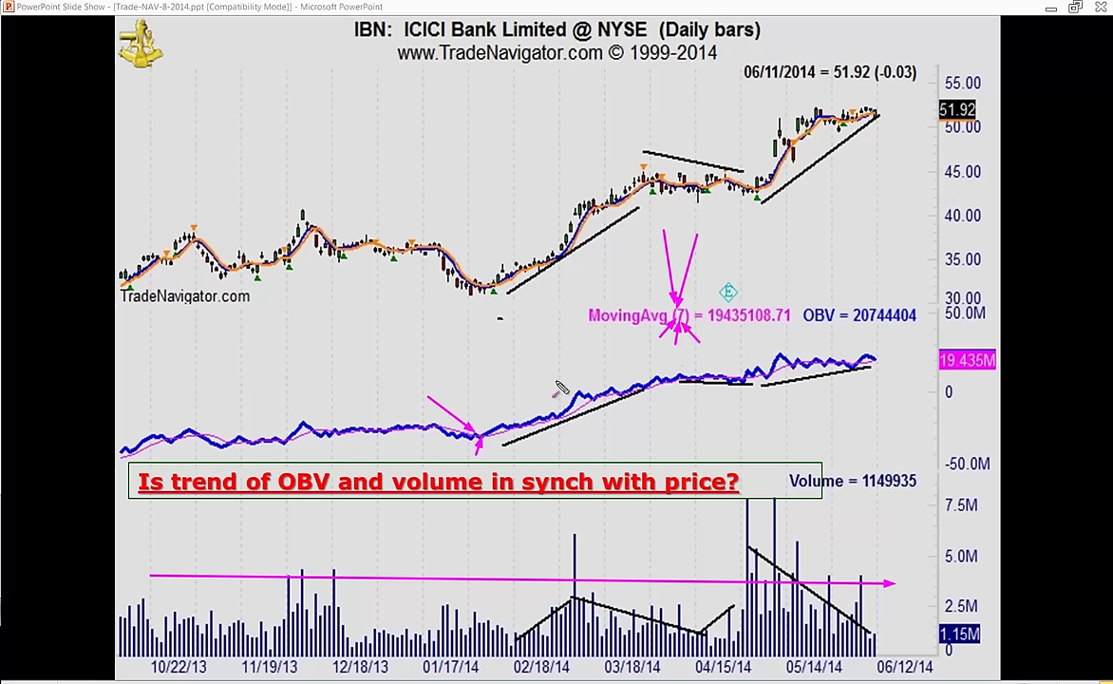
mouse_move(496, 389)
mouse_down()
mouse_move(485, 428)
mouse_move(555, 419)
mouse_up()
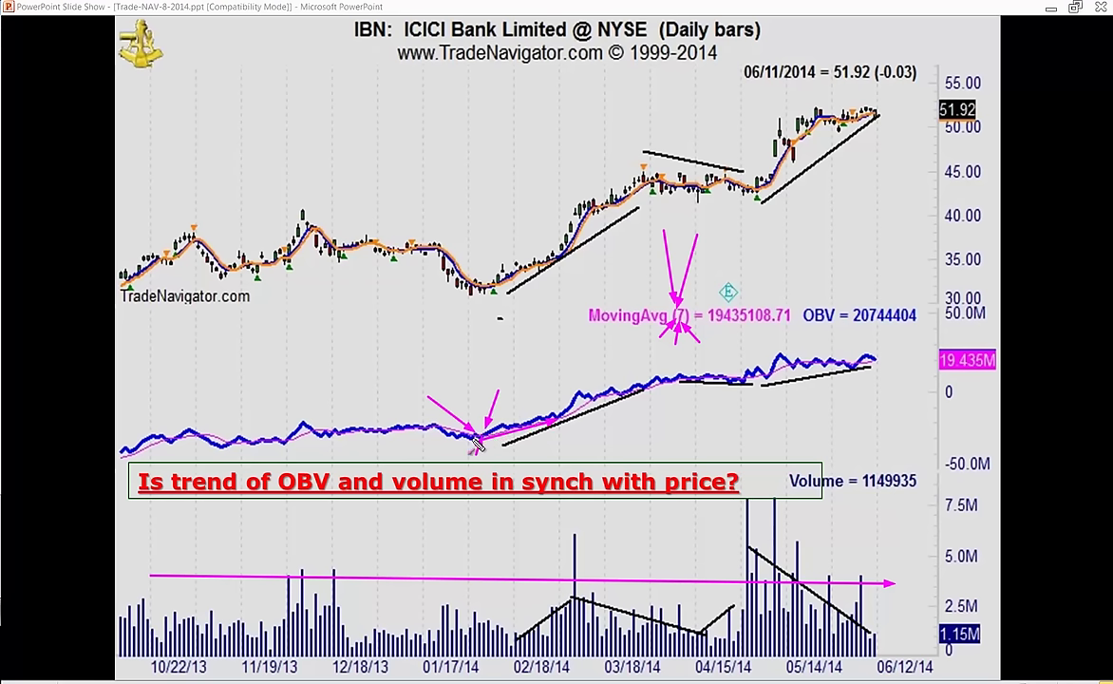
mouse_move(487, 437)
mouse_down()
mouse_move(503, 306)
mouse_move(494, 297)
mouse_up()
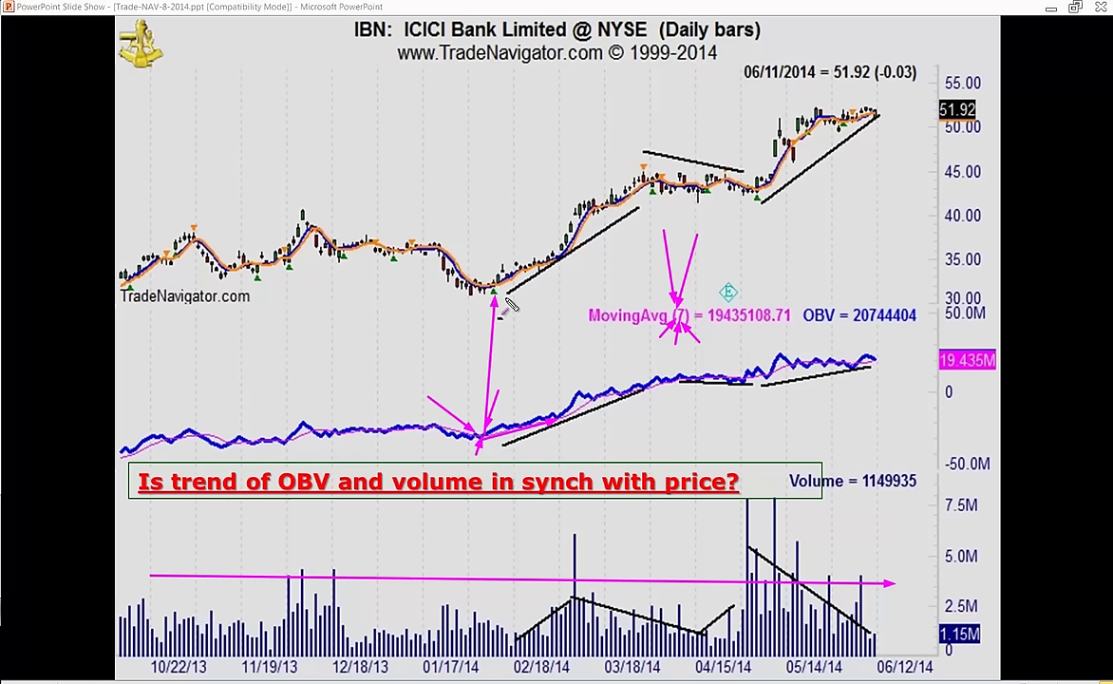
mouse_move(495, 290)
mouse_down()
mouse_move(489, 419)
mouse_move(500, 436)
mouse_move(481, 443)
mouse_move(512, 424)
mouse_up()
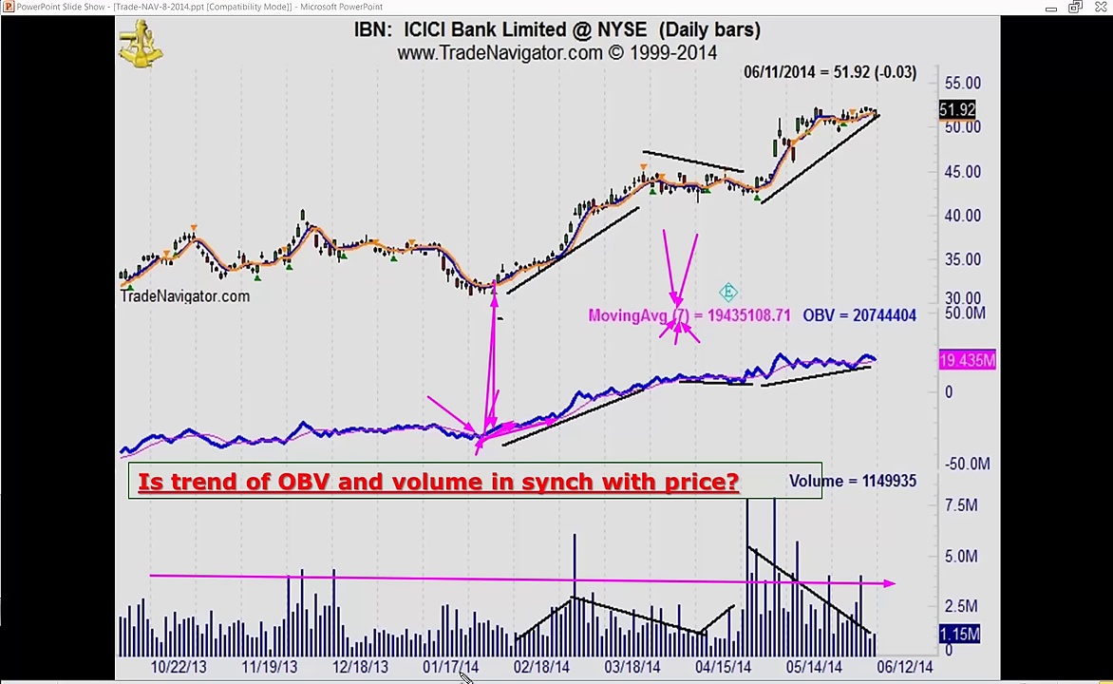
- Draw falling arrows over the volume bars before the February low, and vertical arrows linking the price turn to that volume low
drag(449, 602, 504, 638)
drag(450, 599, 530, 647)
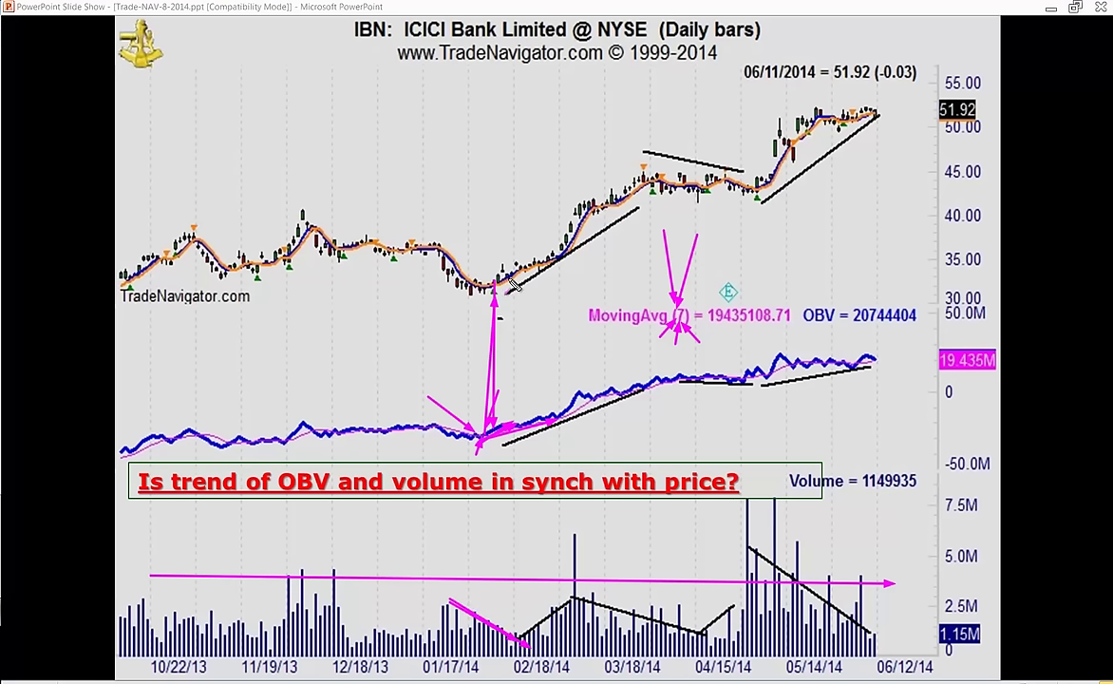
drag(509, 282, 516, 624)
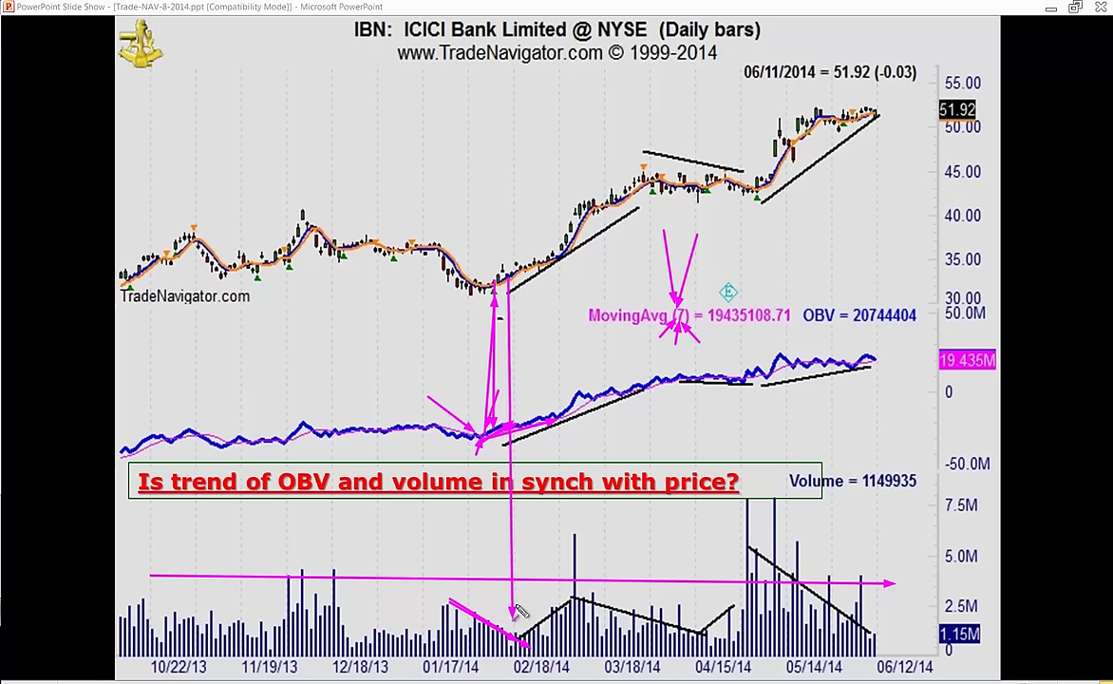
mouse_move(491, 296)
mouse_down()
mouse_move(518, 266)
mouse_move(520, 644)
mouse_up()
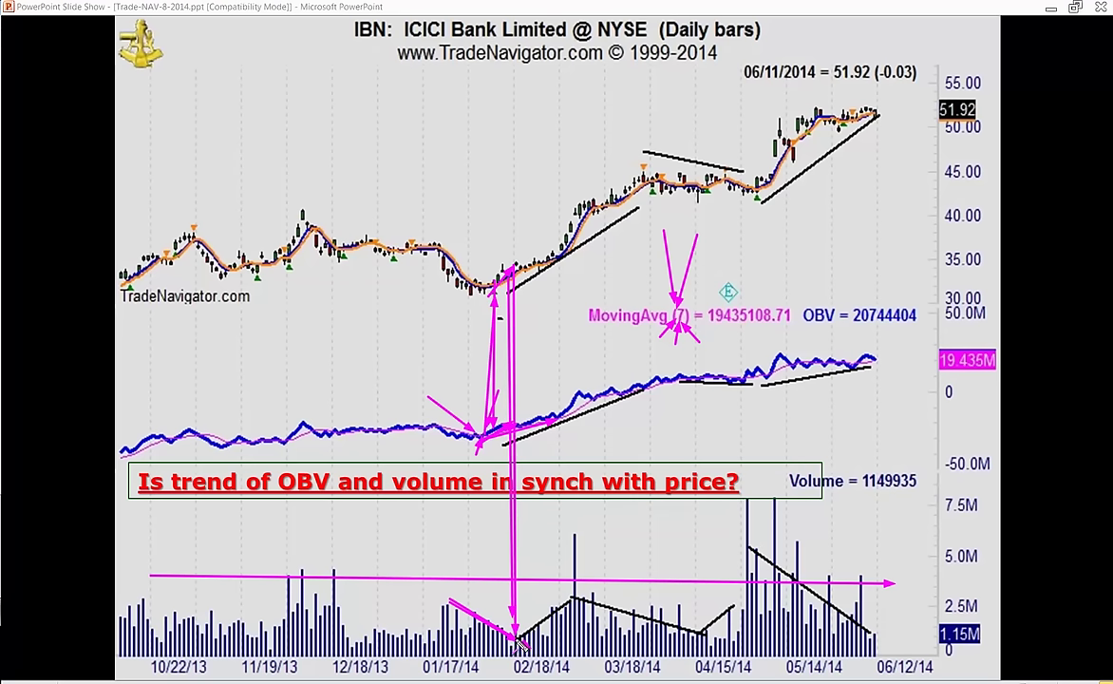
- Draw rising arrows along the February to April rally on OBV and price, and clear the slide's annotations
drag(505, 442, 672, 378)
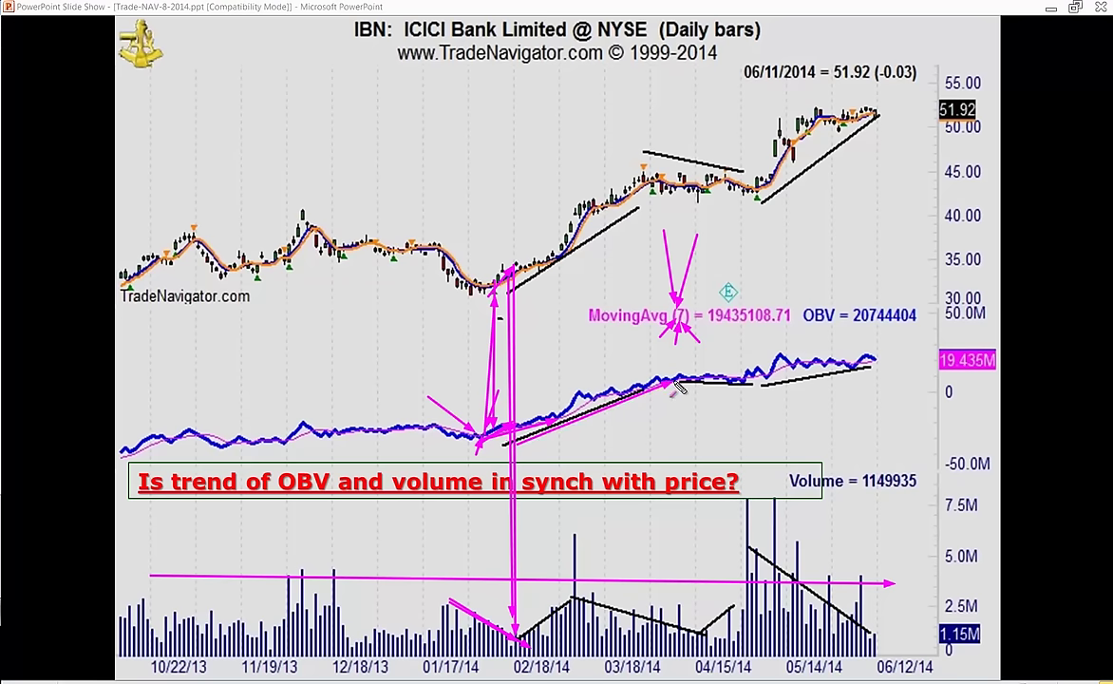
drag(512, 277, 669, 177)
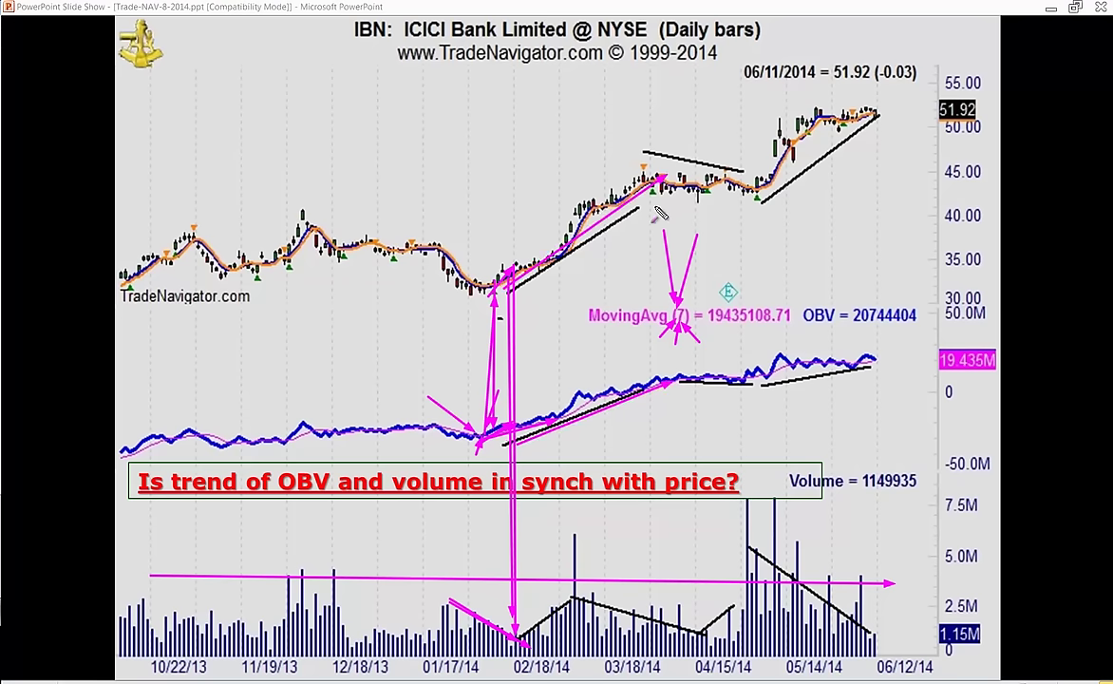
key(e)
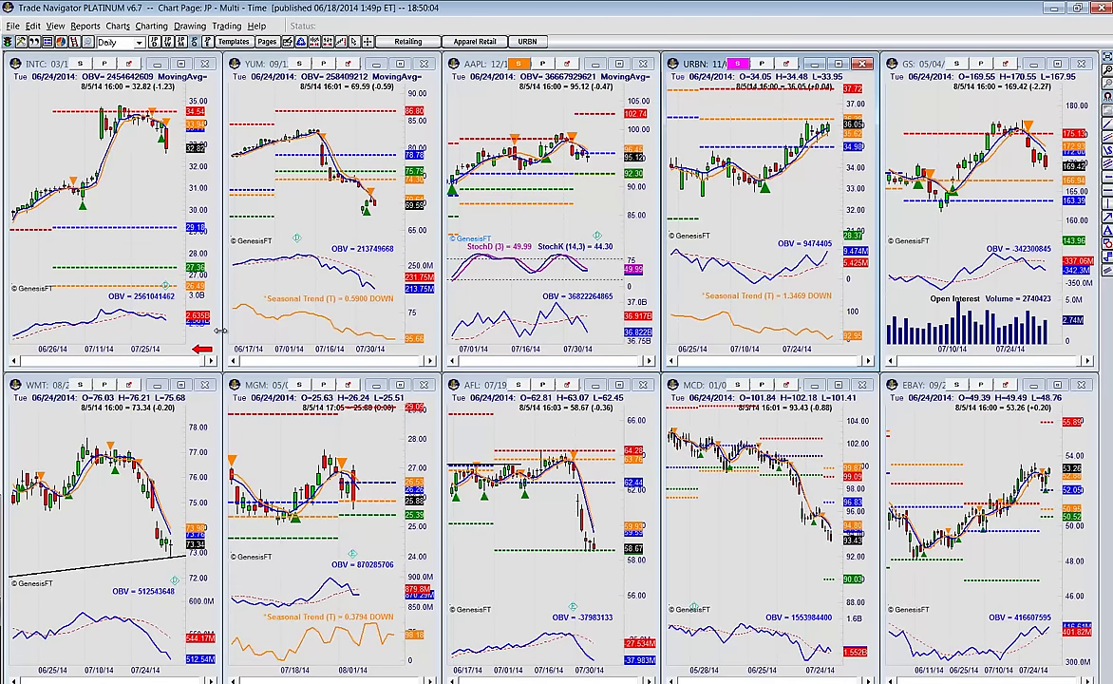
- In Trade Navigator, activate the INTC, YUM, AAPL, URBN and GS charts in turn to view them
click(137, 170)
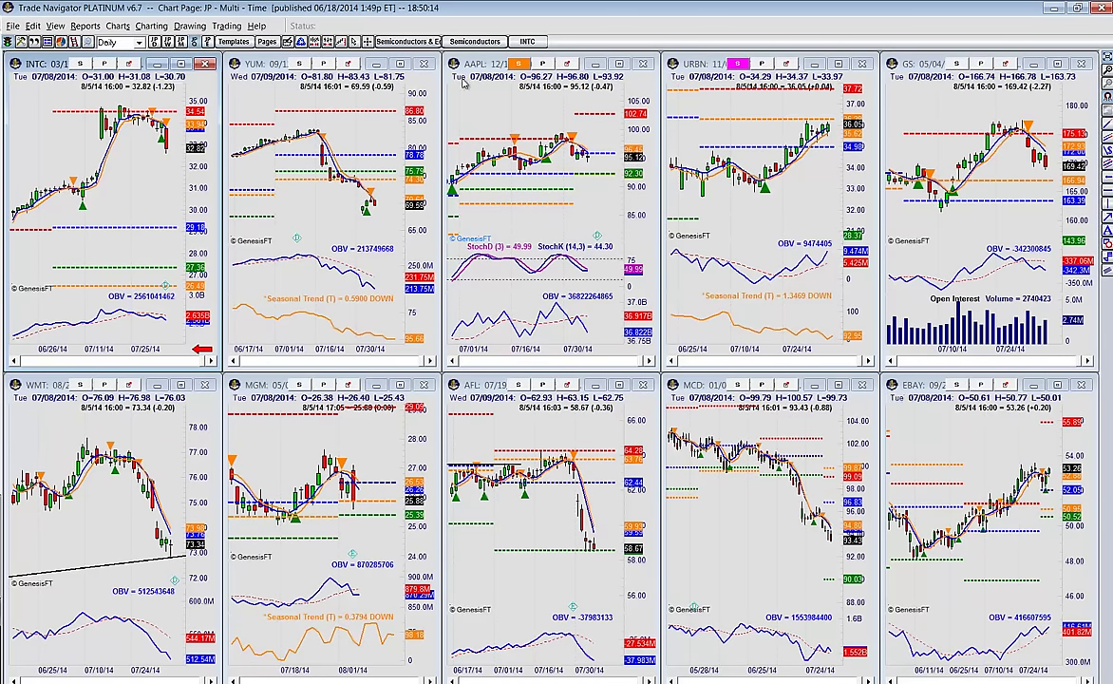
click(385, 93)
click(533, 114)
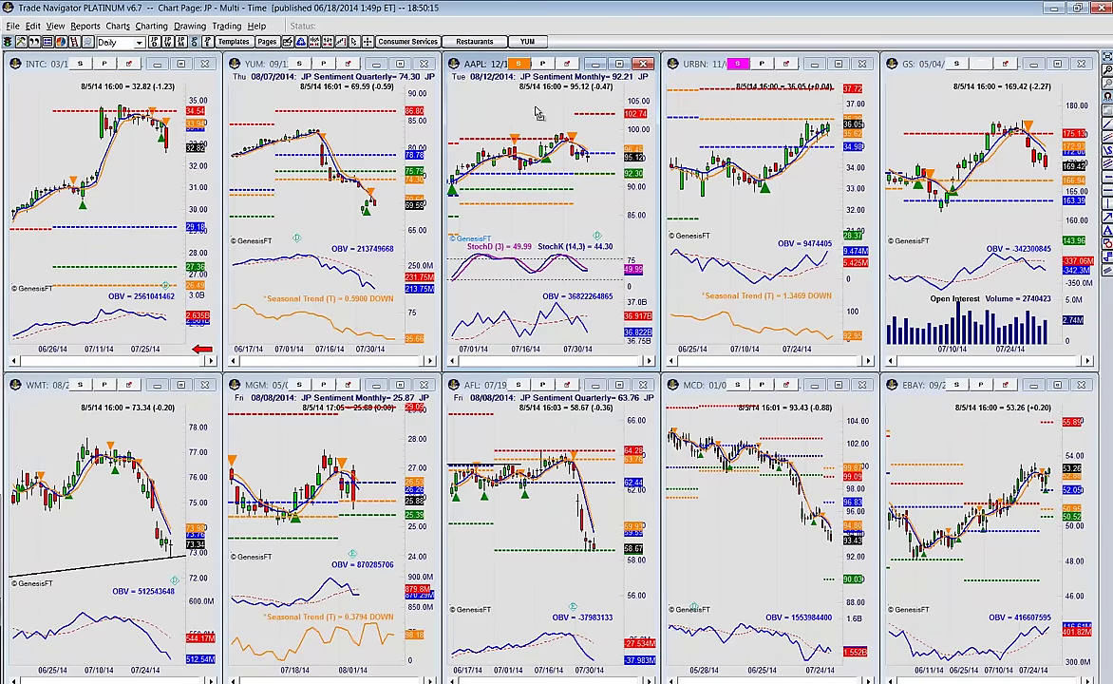
click(748, 118)
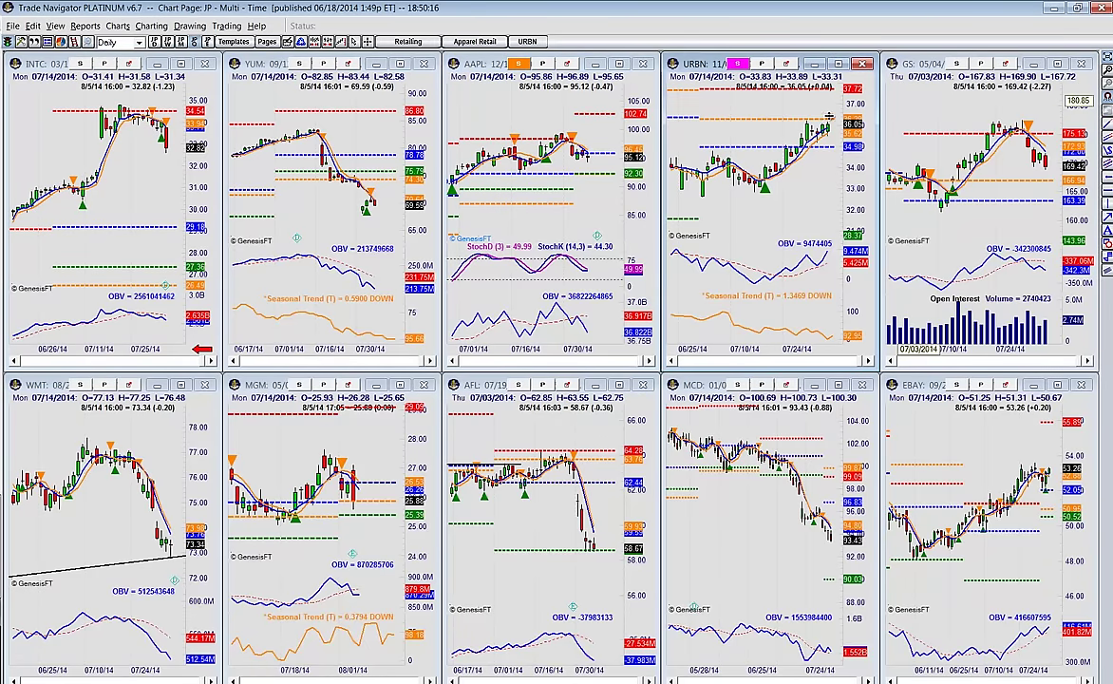
click(966, 111)
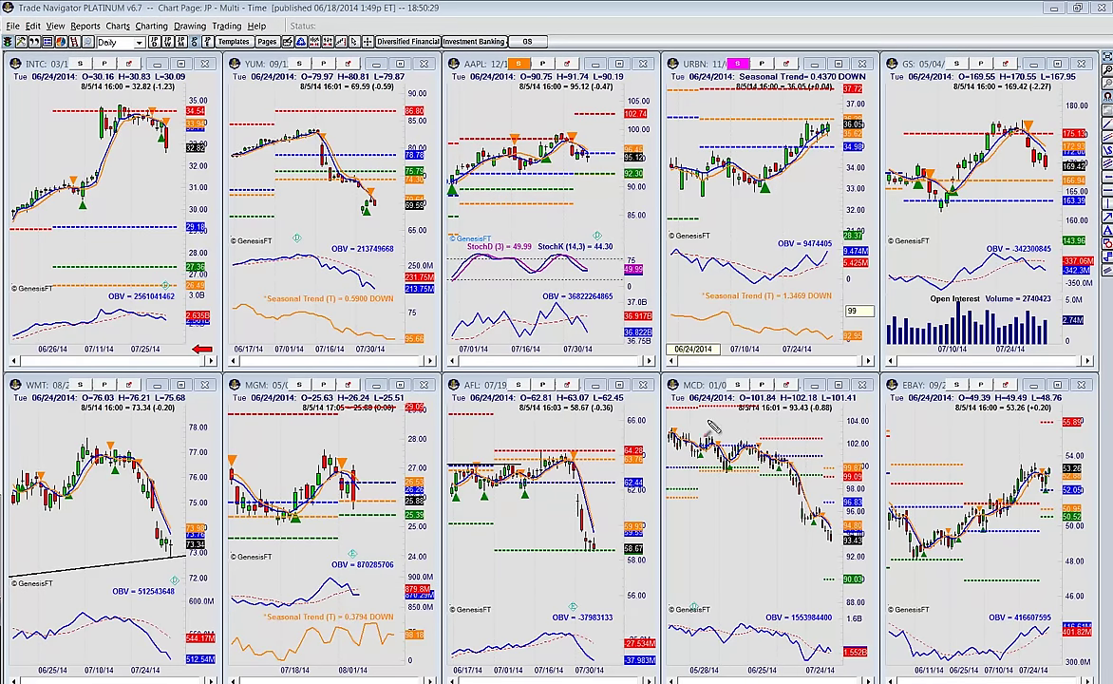
- Mark falling price and OBV on the MCD chart, and point arrows at AFL's price peak, its low and the matching OBV high
drag(741, 623, 834, 653)
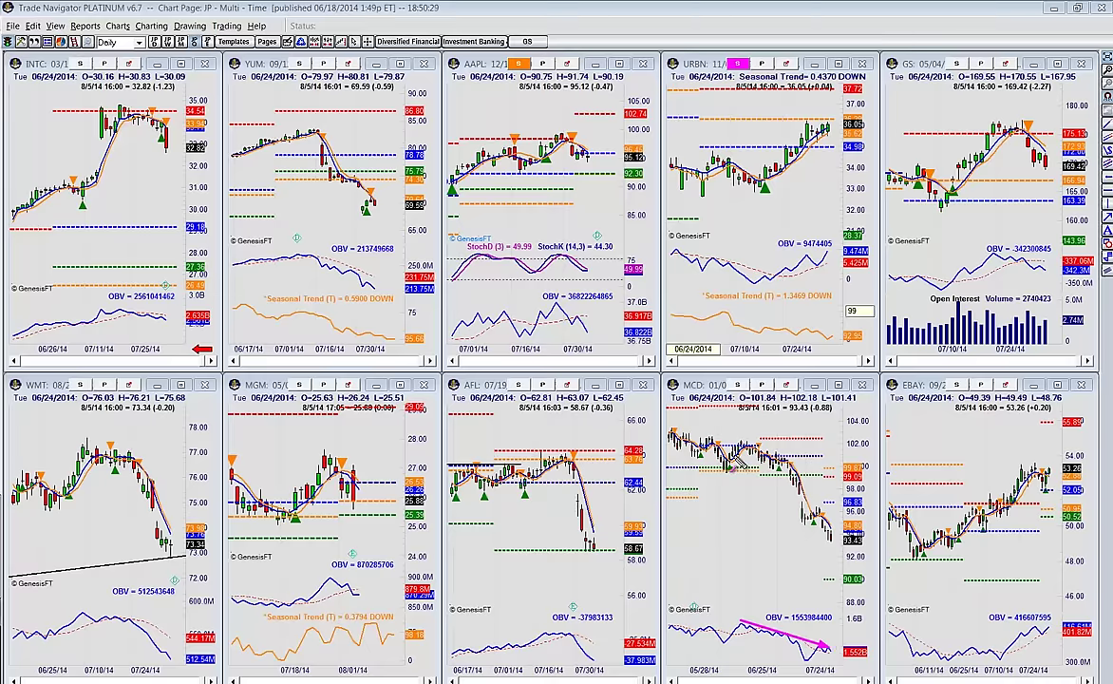
drag(733, 439, 837, 548)
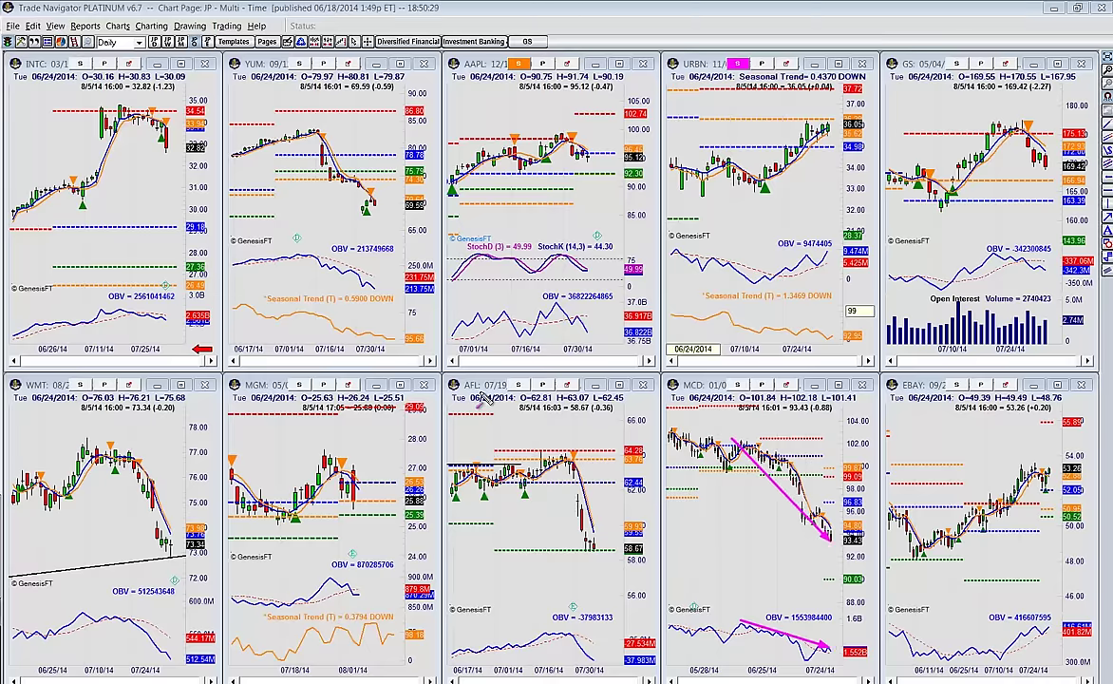
drag(572, 424, 579, 452)
drag(521, 585, 583, 558)
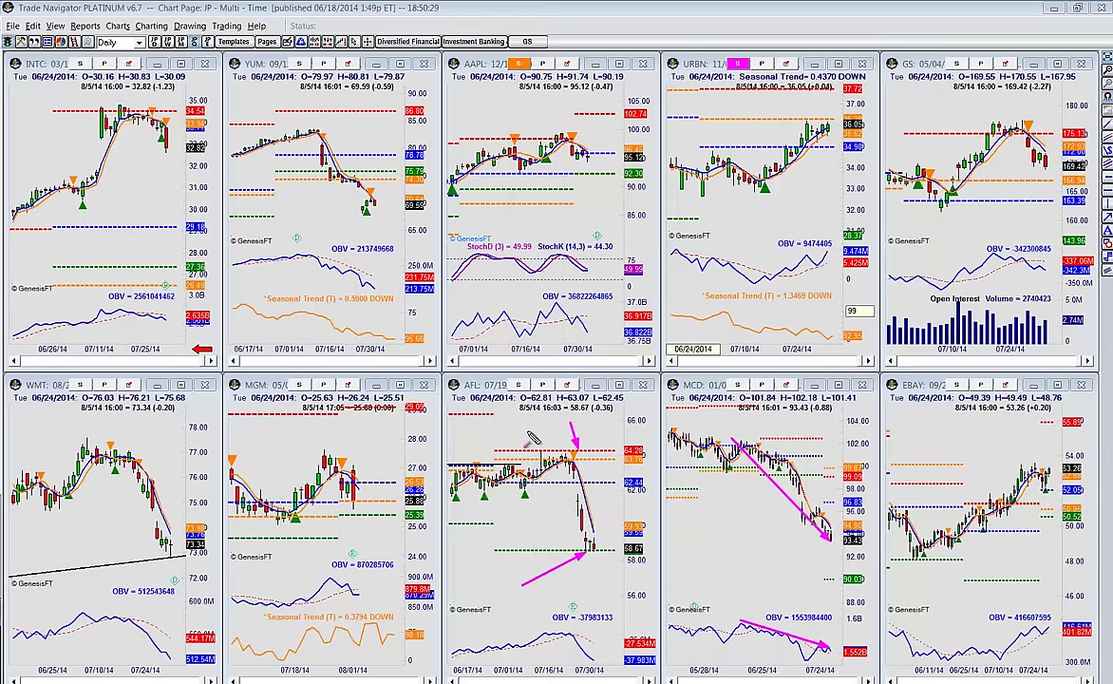
drag(528, 432, 555, 454)
drag(576, 455, 576, 639)
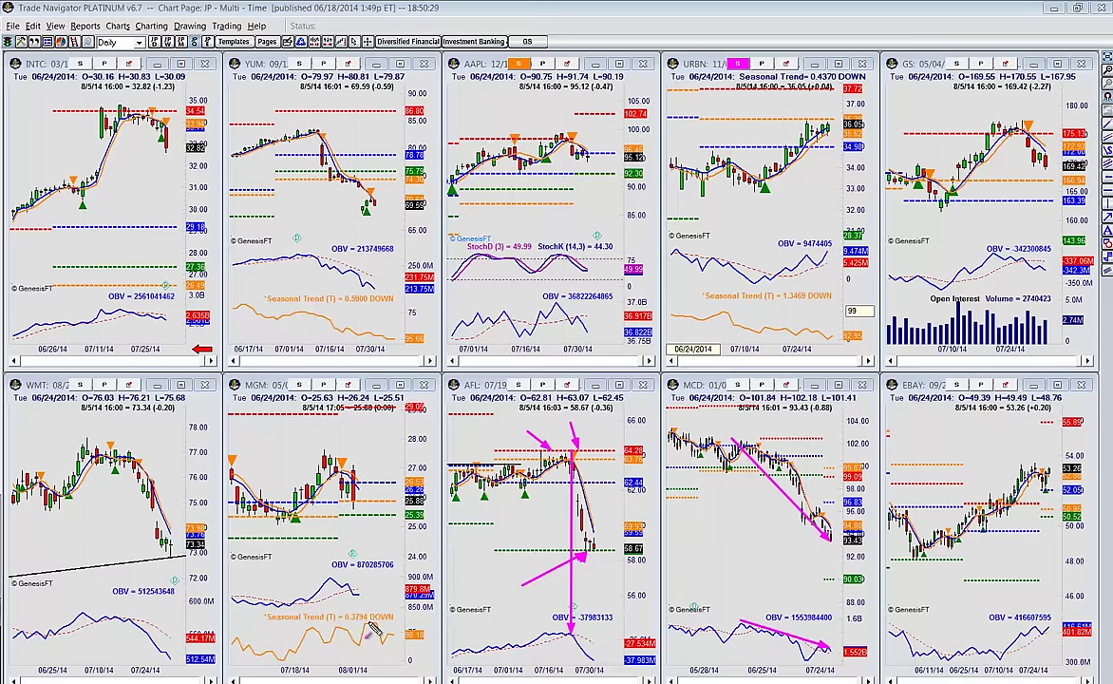
- Draw a falling arrow on MGM's seasonal trend line and mark WMT's price decline and latest bars with arrows
drag(369, 623, 385, 645)
mouse_move(112, 444)
mouse_down()
mouse_move(162, 542)
mouse_move(136, 538)
mouse_up()
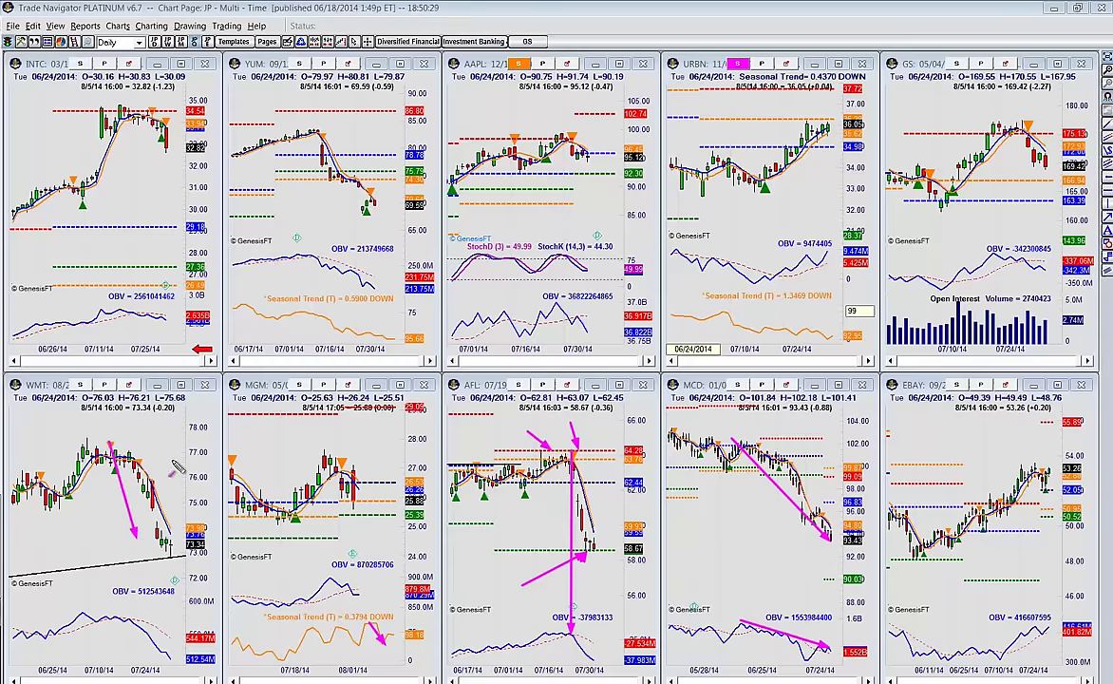
drag(172, 461, 170, 531)
- Point an arrow at INTC's July top and short arrows at YUM's recent pivot levels, and clear all annotations
drag(43, 82, 112, 108)
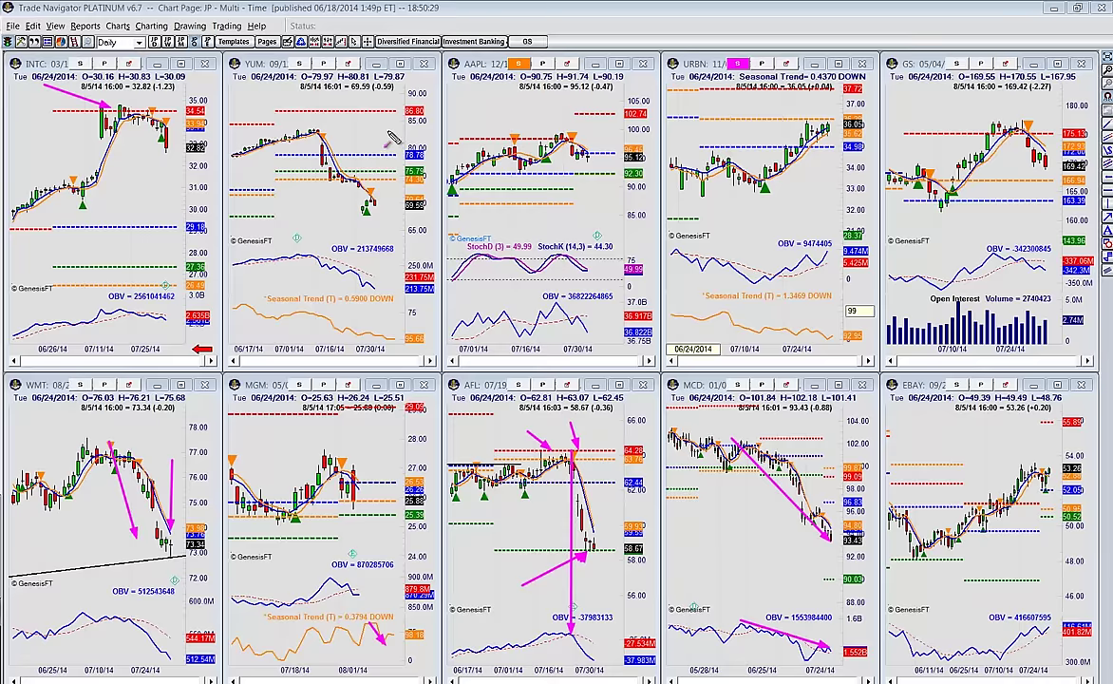
drag(377, 118, 377, 151)
drag(383, 207, 385, 183)
mouse_move(365, 162)
mouse_down()
mouse_move(374, 158)
mouse_move(380, 183)
mouse_up()
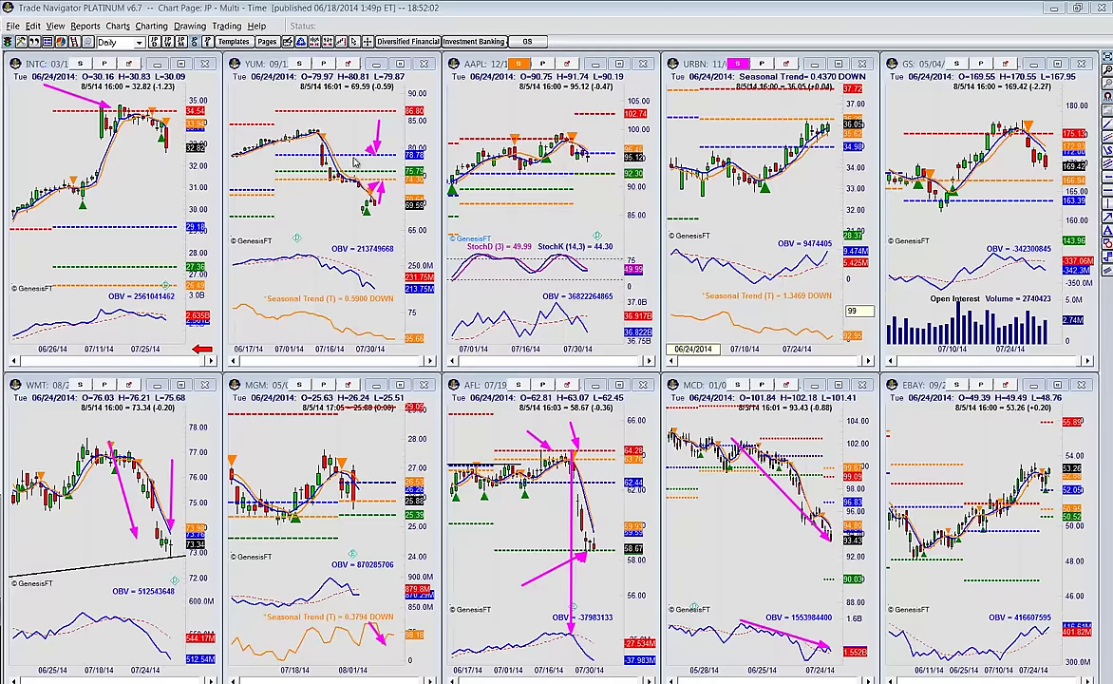
key(Escape)
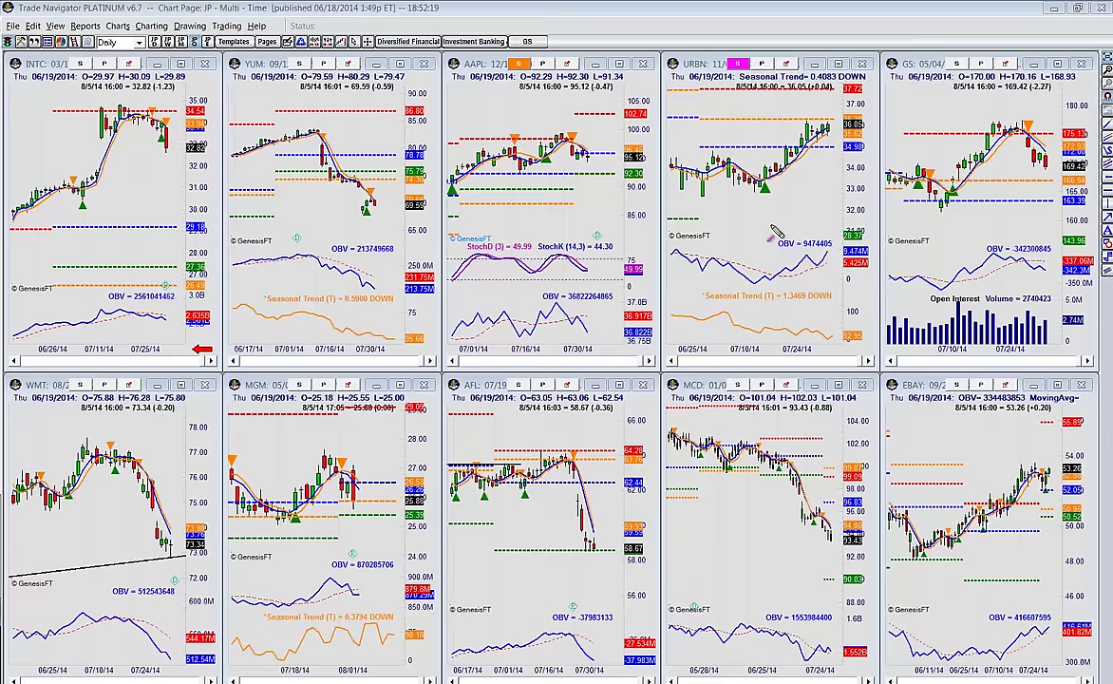
- Draw rising arrows along price and OBV on both the URBN and EBAY charts
drag(762, 195, 831, 144)
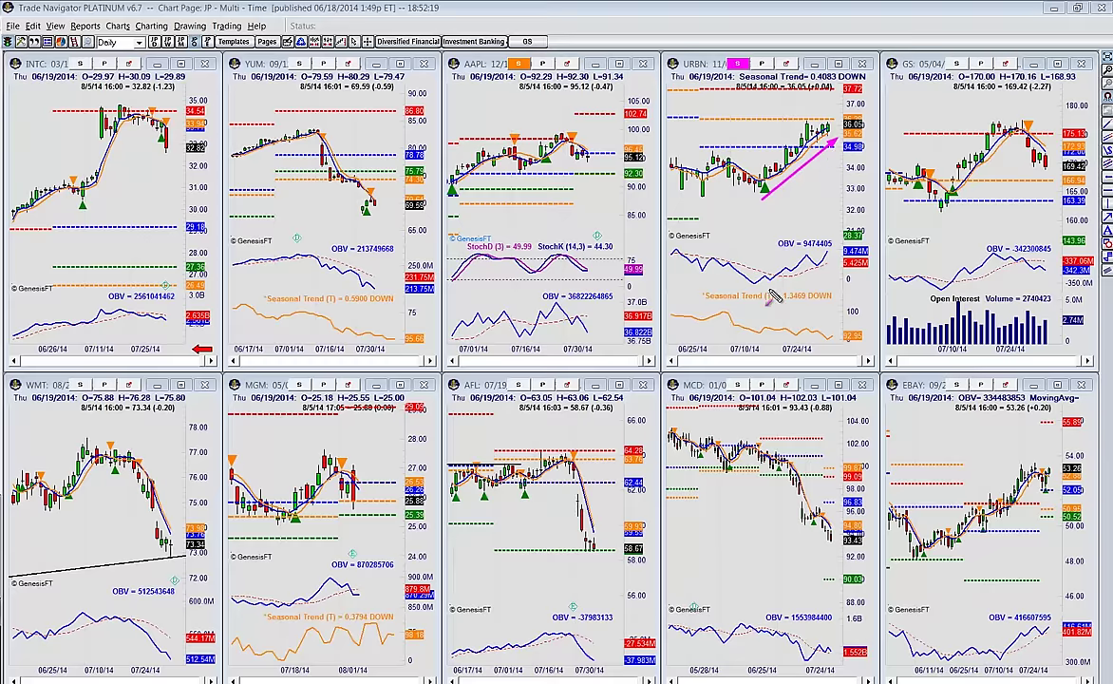
mouse_move(767, 287)
mouse_down()
mouse_move(738, 285)
mouse_move(837, 257)
mouse_up()
drag(943, 553, 1052, 498)
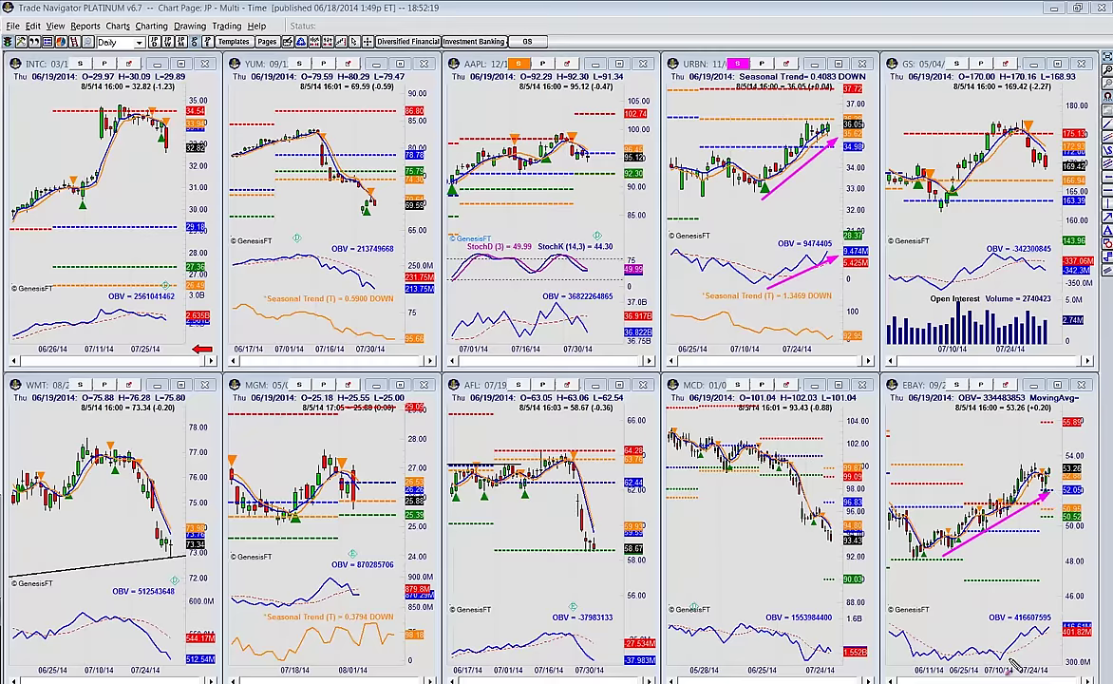
drag(1006, 664, 1050, 637)
- Mark the GS chart with falling arrows on price and OBV, and a falling and a level arrow across its volume bars
drag(1029, 121, 1054, 169)
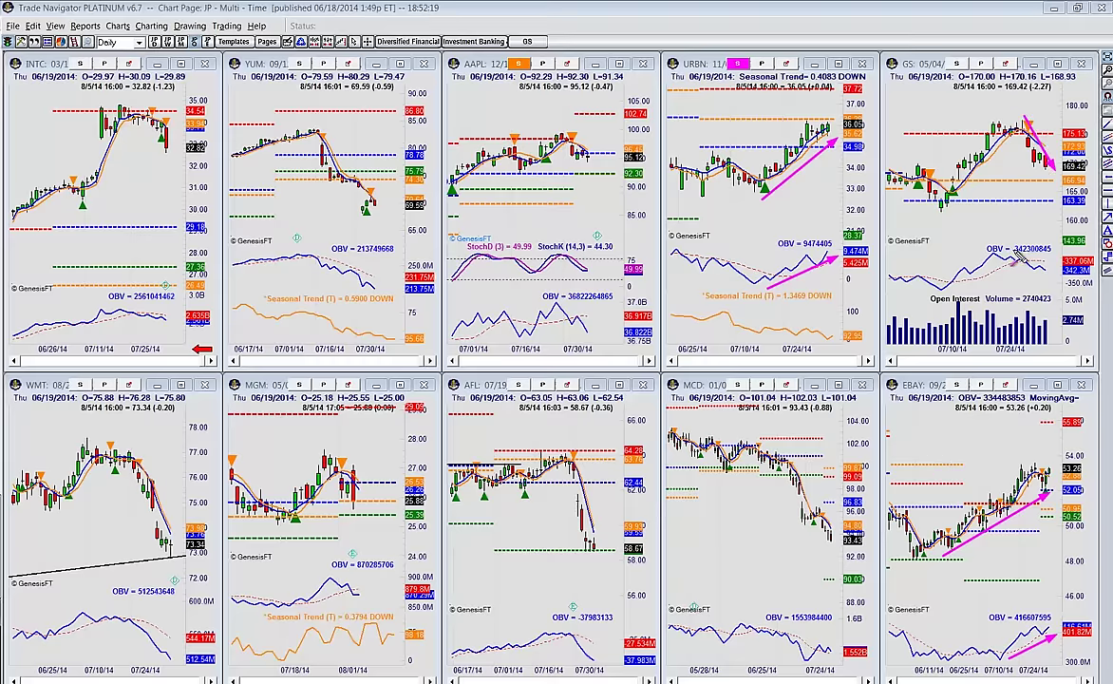
drag(1005, 250, 1063, 273)
drag(952, 320, 1035, 335)
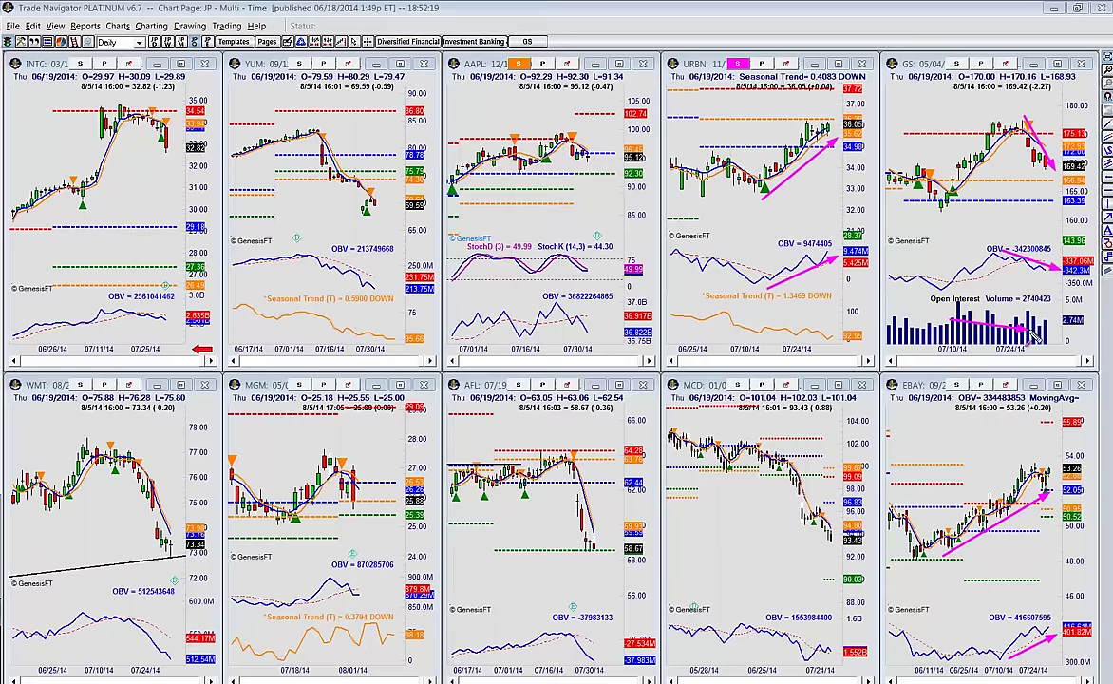
drag(908, 316, 1041, 318)
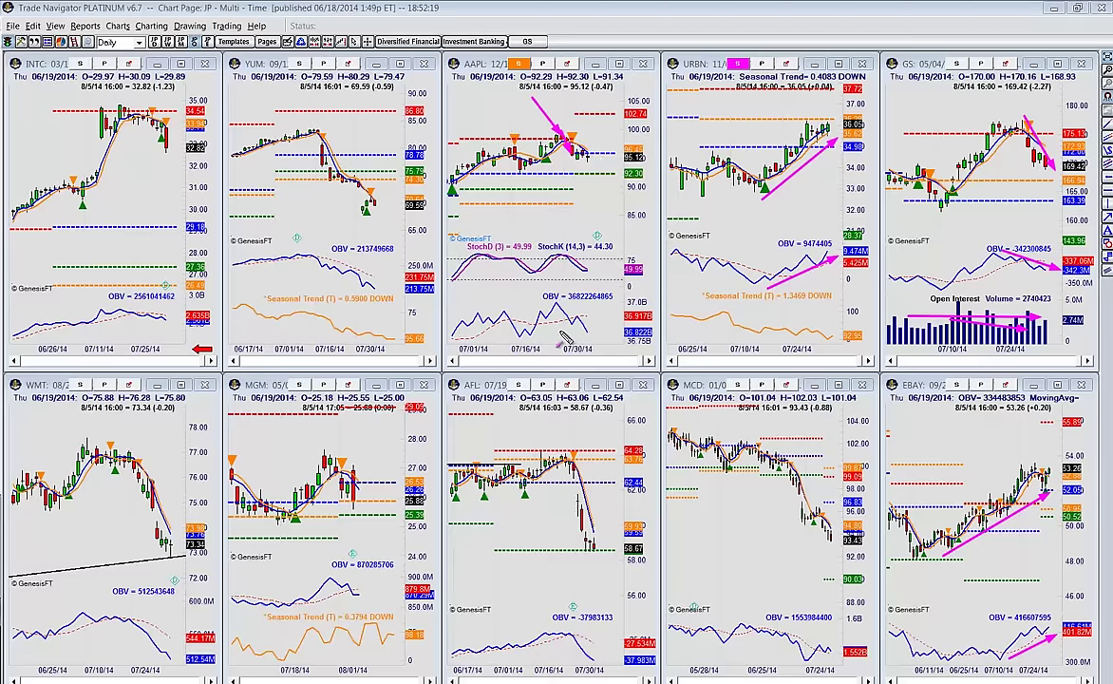
- Draw falling arrows on the recent price and OBV of the AAPL and INTC charts
drag(558, 323, 582, 332)
drag(590, 157, 608, 176)
drag(110, 298, 171, 324)
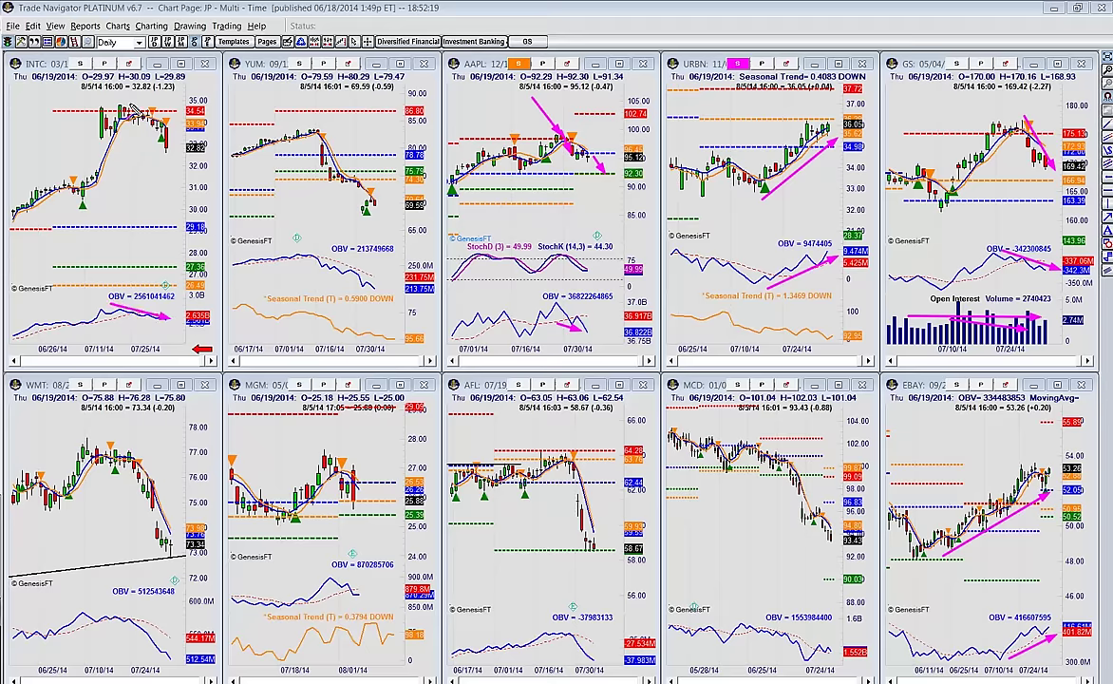
mouse_move(120, 90)
mouse_down()
mouse_move(144, 107)
mouse_move(138, 134)
mouse_move(149, 120)
mouse_up()
drag(149, 127, 161, 173)
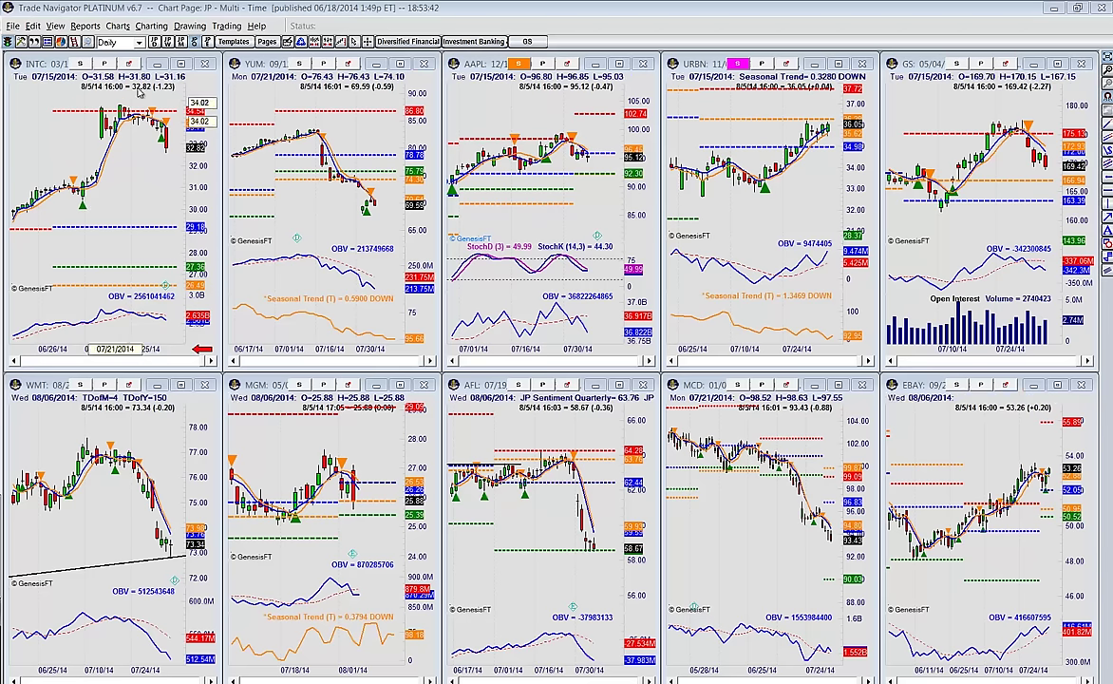
- Maximize the INTC chart with its full price range in view and draw an arrow pointing at the July gap-up bar
click(183, 63)
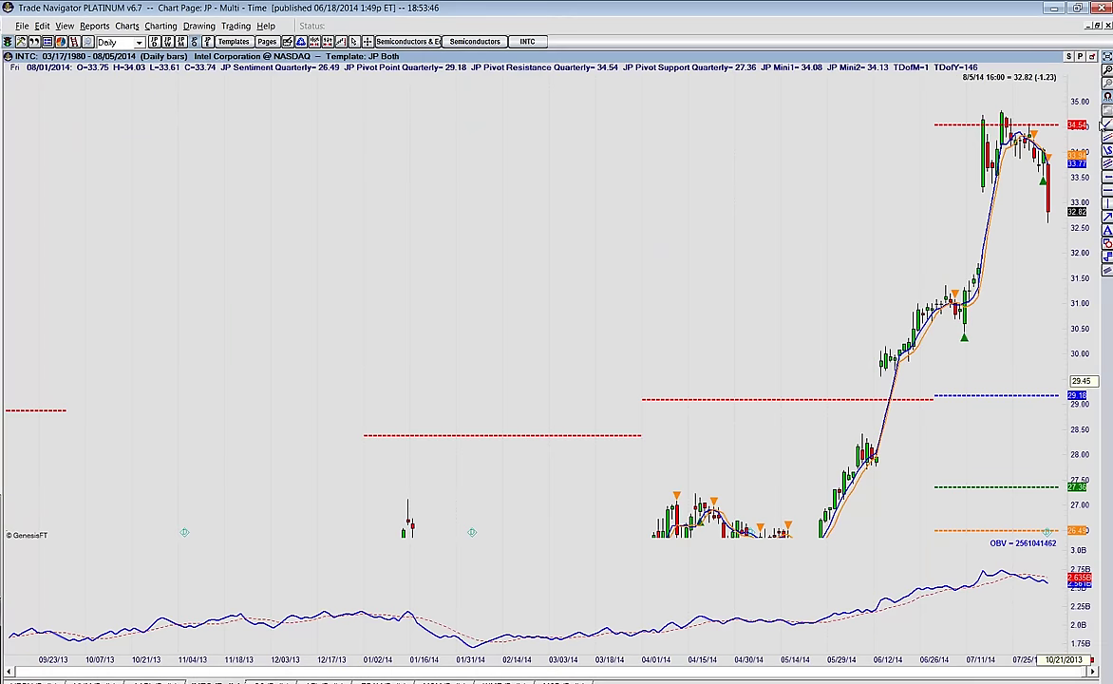
drag(1087, 87, 1080, 248)
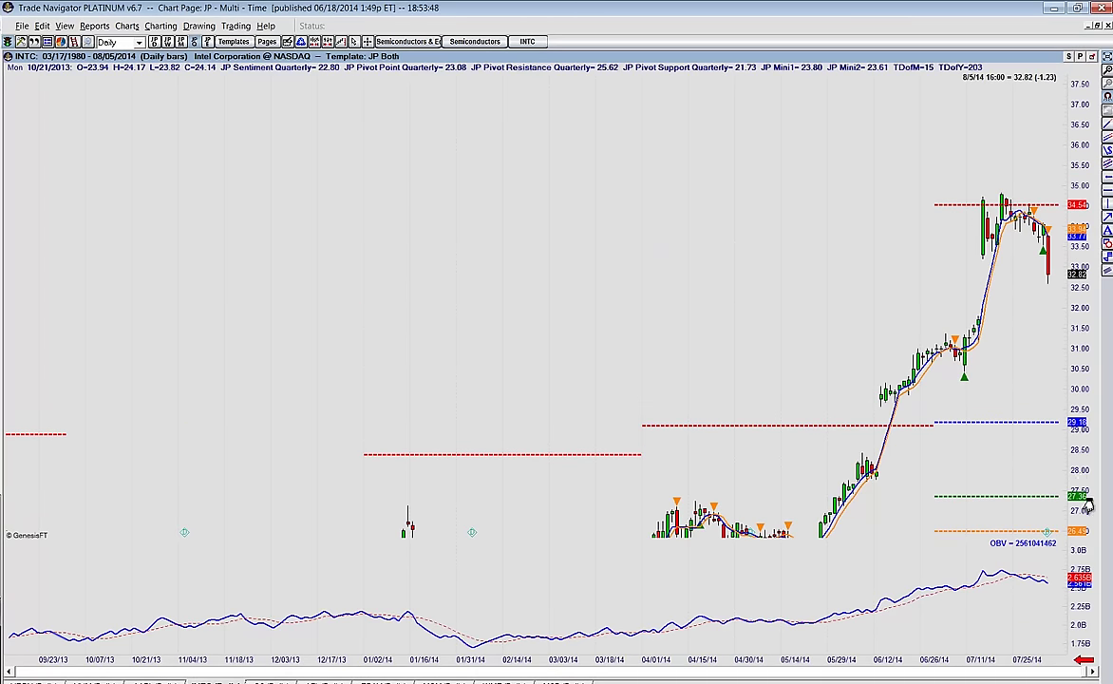
drag(1088, 500, 1092, 235)
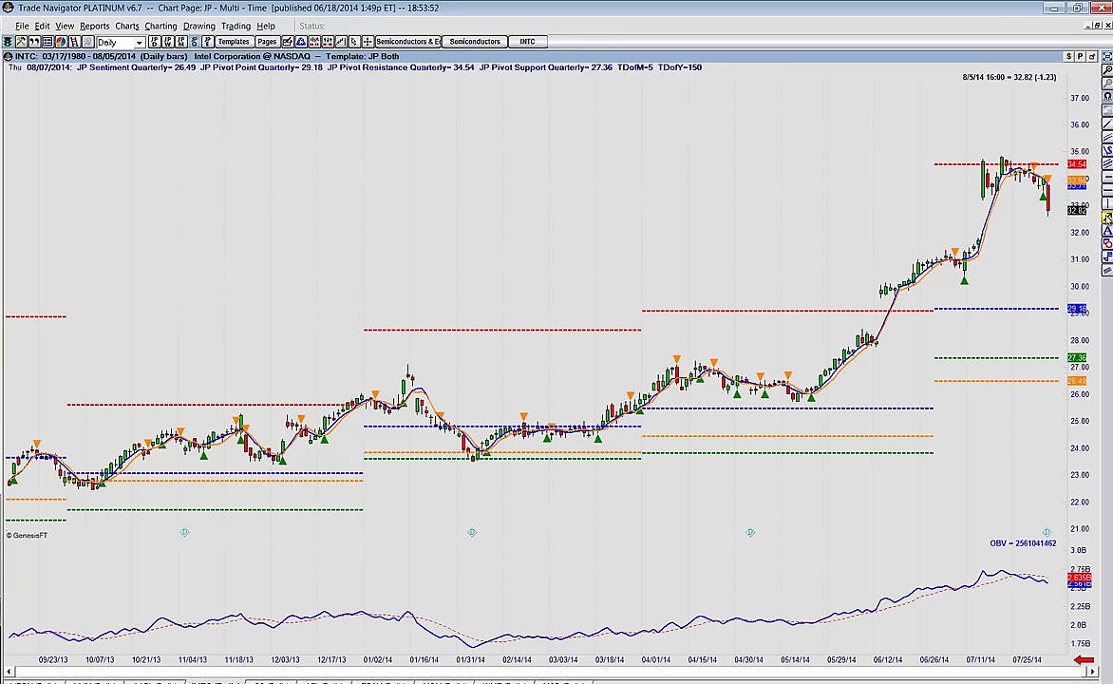
click(1106, 219)
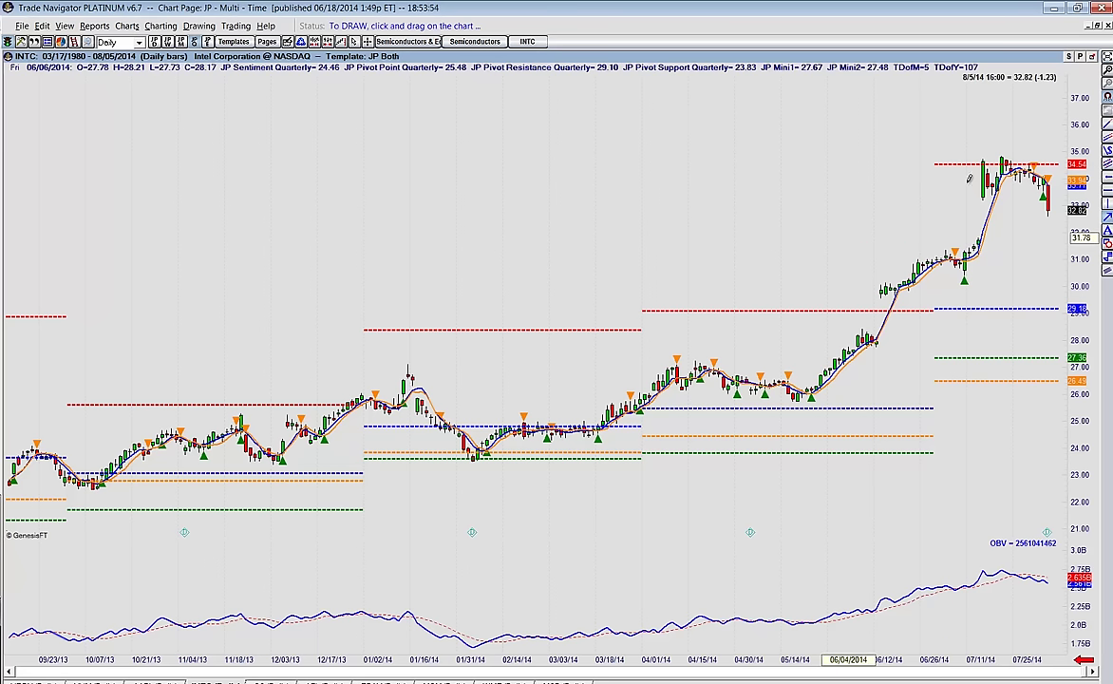
mouse_move(914, 111)
mouse_down()
mouse_move(1016, 150)
mouse_move(128, 157)
mouse_move(1002, 152)
mouse_move(959, 159)
mouse_move(978, 155)
mouse_up()
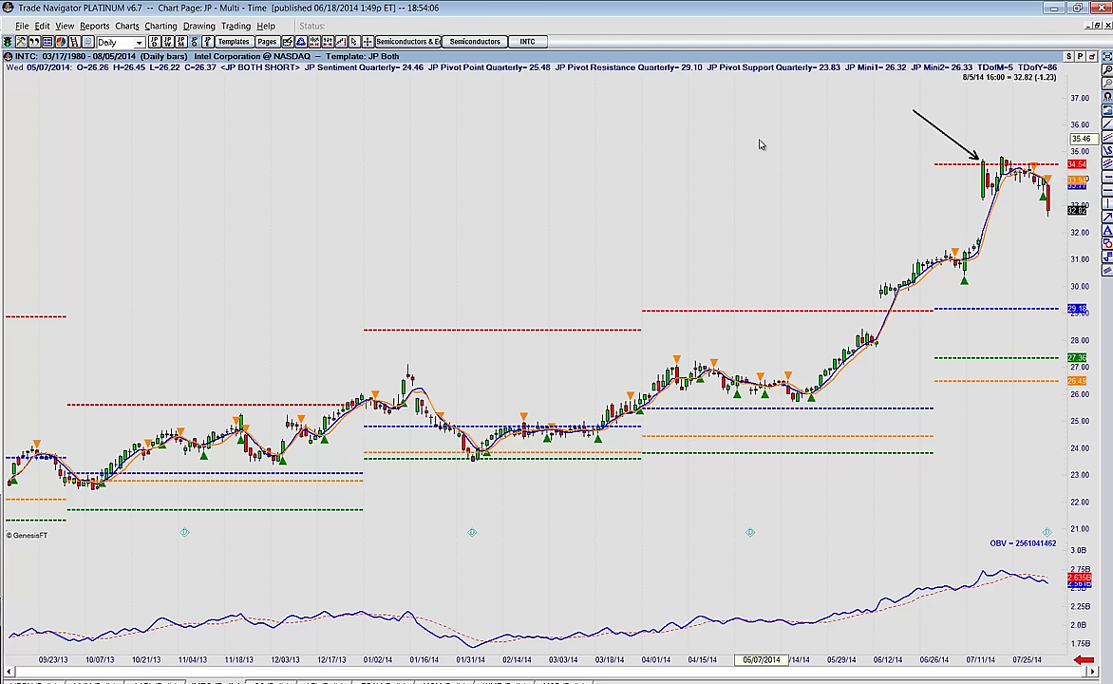
- Show the INTC chart in weekly bars with headroom above price and draw an arrow pointing at the July high
key(w)
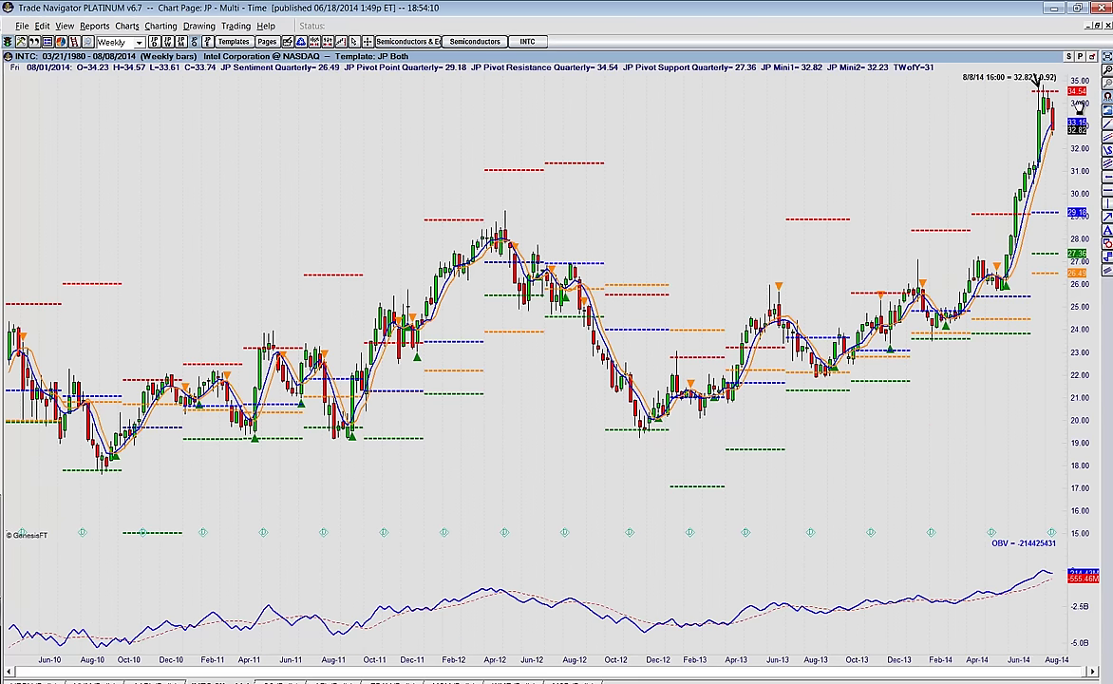
drag(1080, 109, 1090, 221)
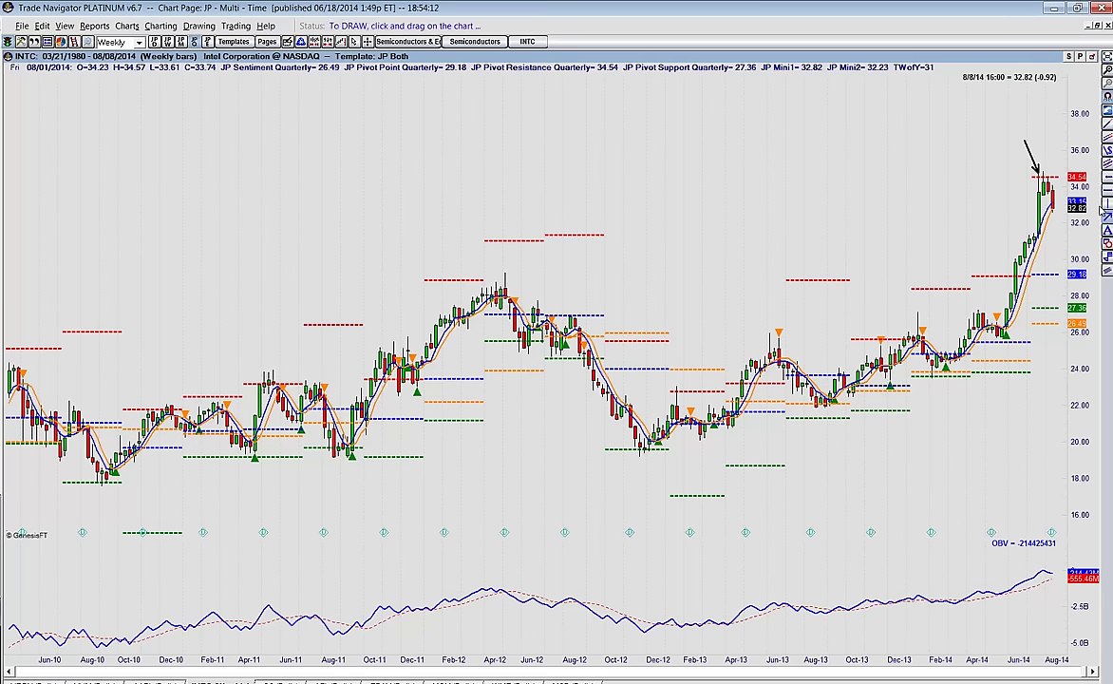
drag(931, 150, 1030, 178)
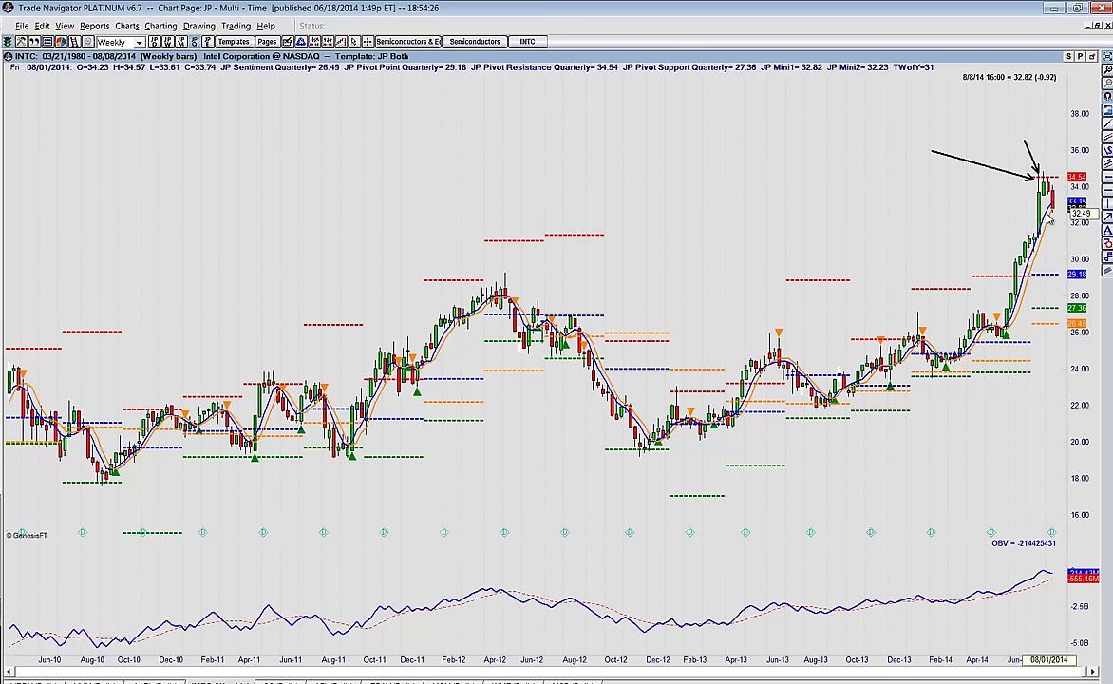
- Return the INTC chart to daily bars with headroom above price and draw a level arrow into the July gap at about 32.5
key(d)
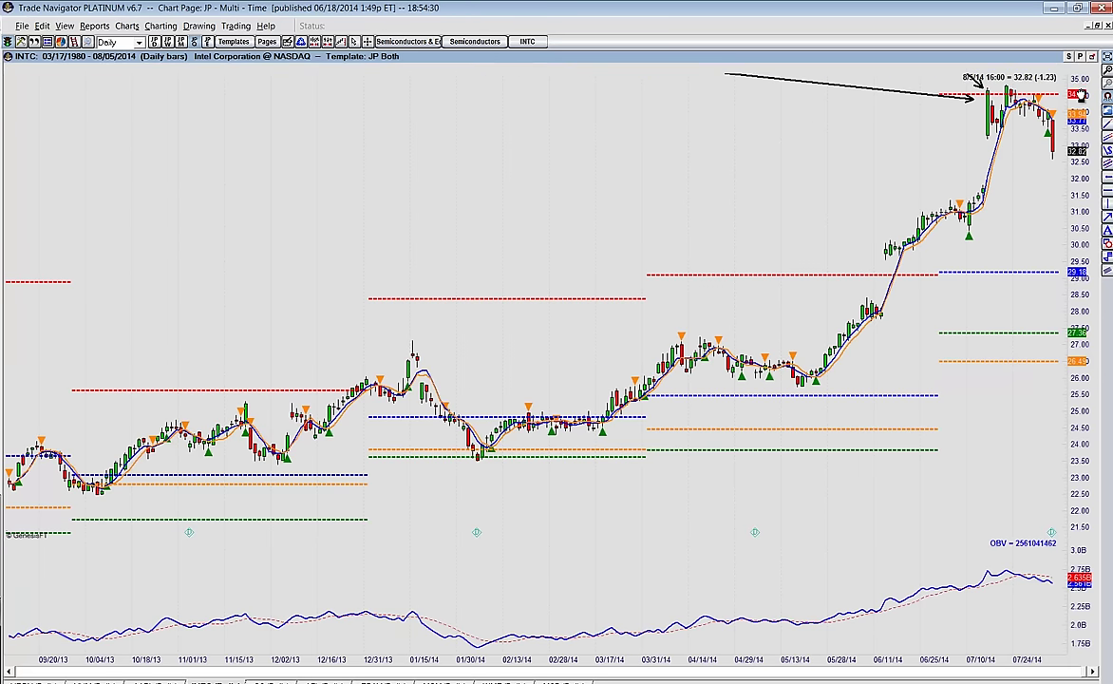
drag(1079, 95, 1078, 151)
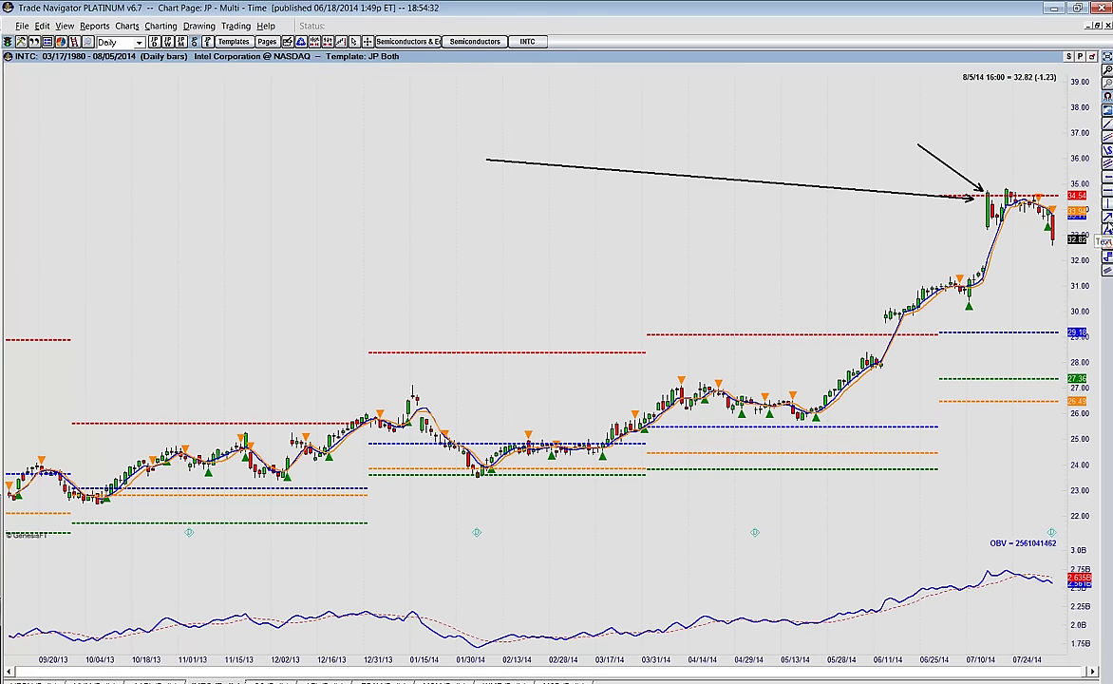
mouse_move(853, 245)
mouse_down()
mouse_move(961, 241)
mouse_move(984, 272)
mouse_move(978, 207)
mouse_move(988, 245)
mouse_up()
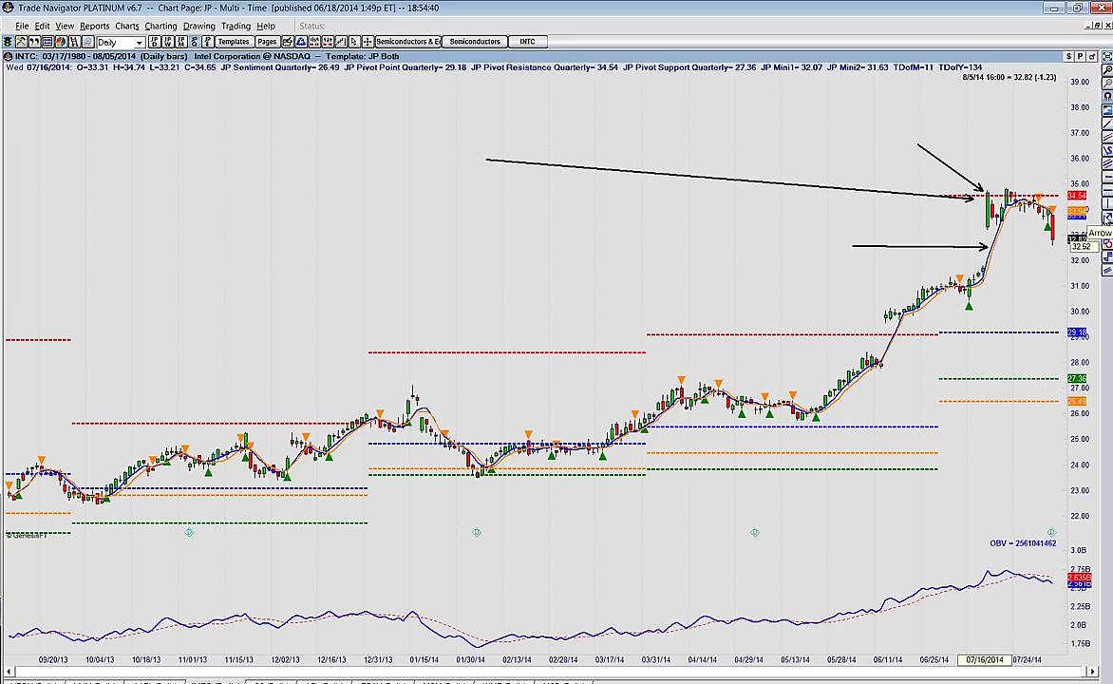
- Try a level arrow into INTC's June gap at about 29, shift it toward the later bars, and undo it
drag(760, 331, 891, 337)
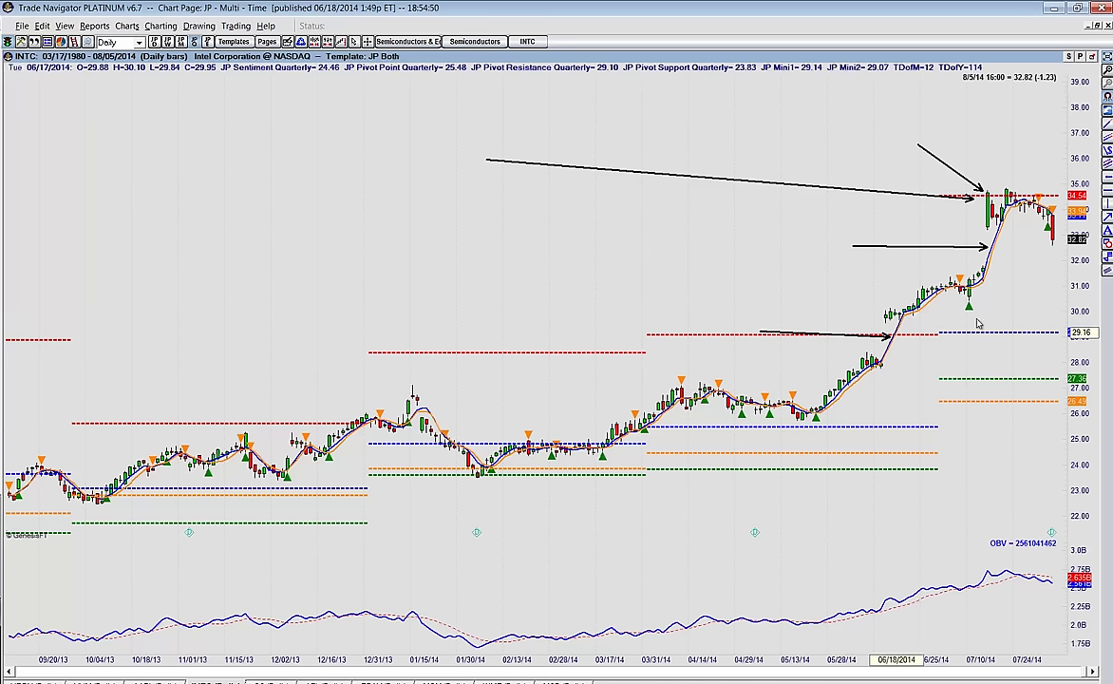
drag(759, 331, 751, 335)
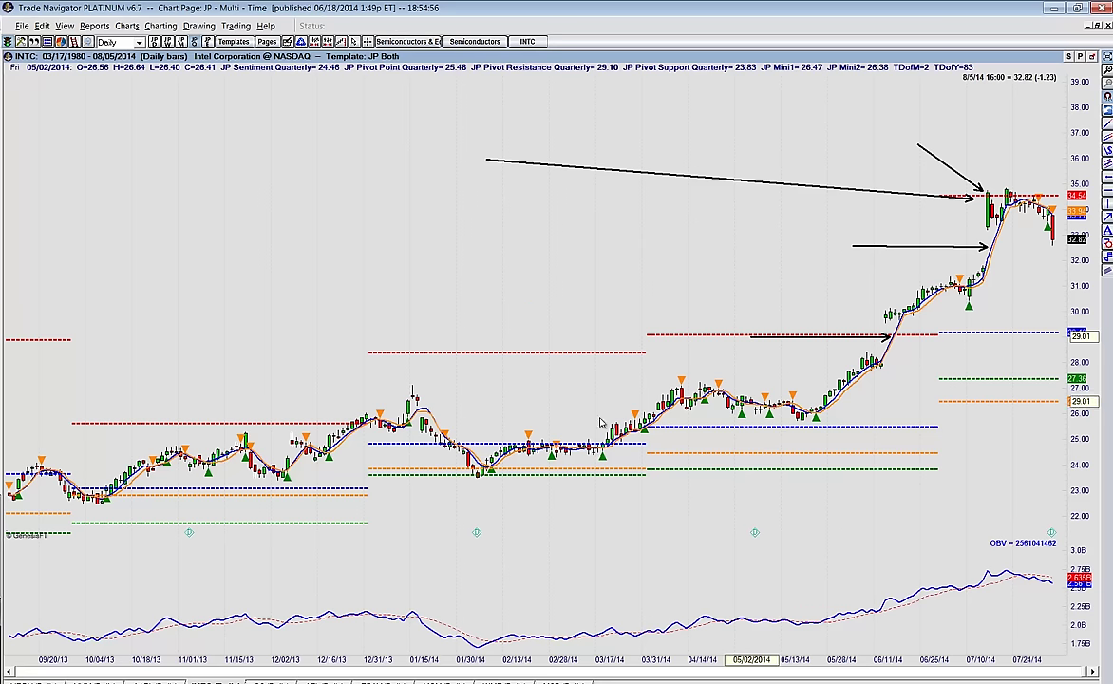
drag(839, 338, 949, 338)
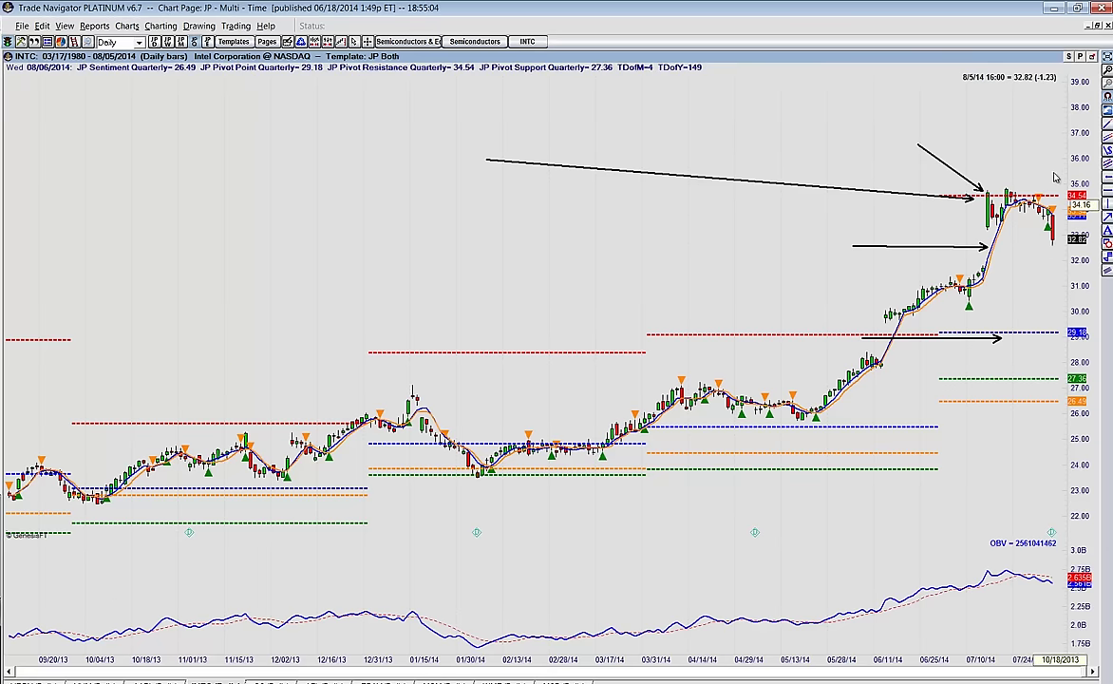
key(ctrl+z)
key(ctrl+z)
key(ctrl+z)
key(ctrl+z)
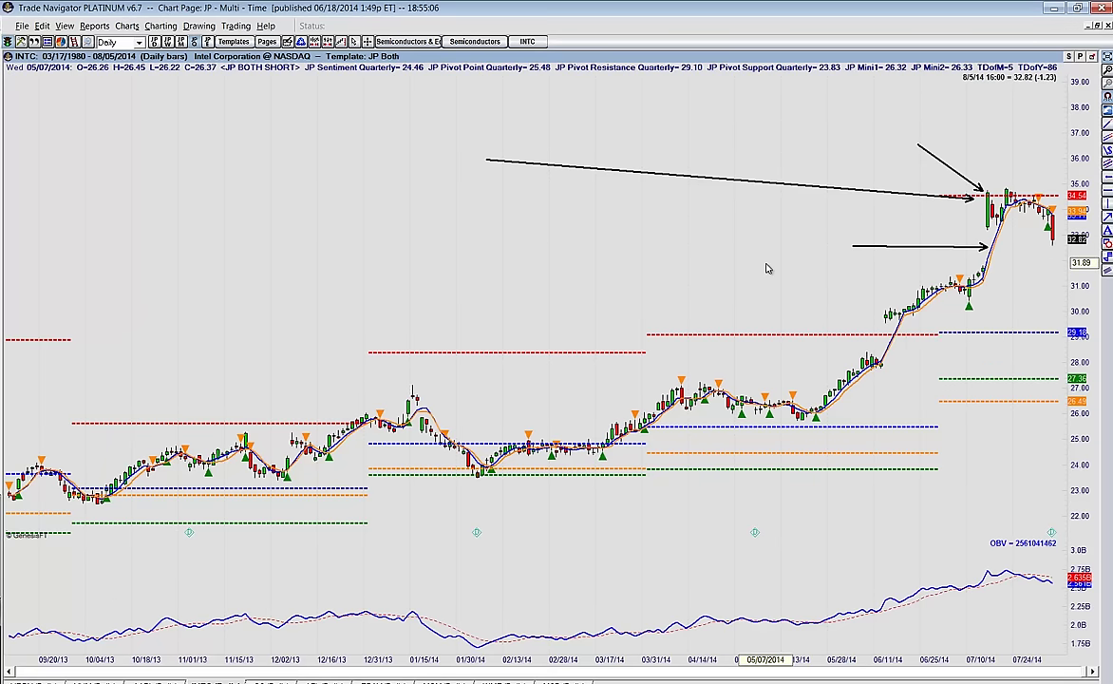
- Return to the multi-chart page and step the URBN chart through the apparel retail symbols to ANF
click(1098, 27)
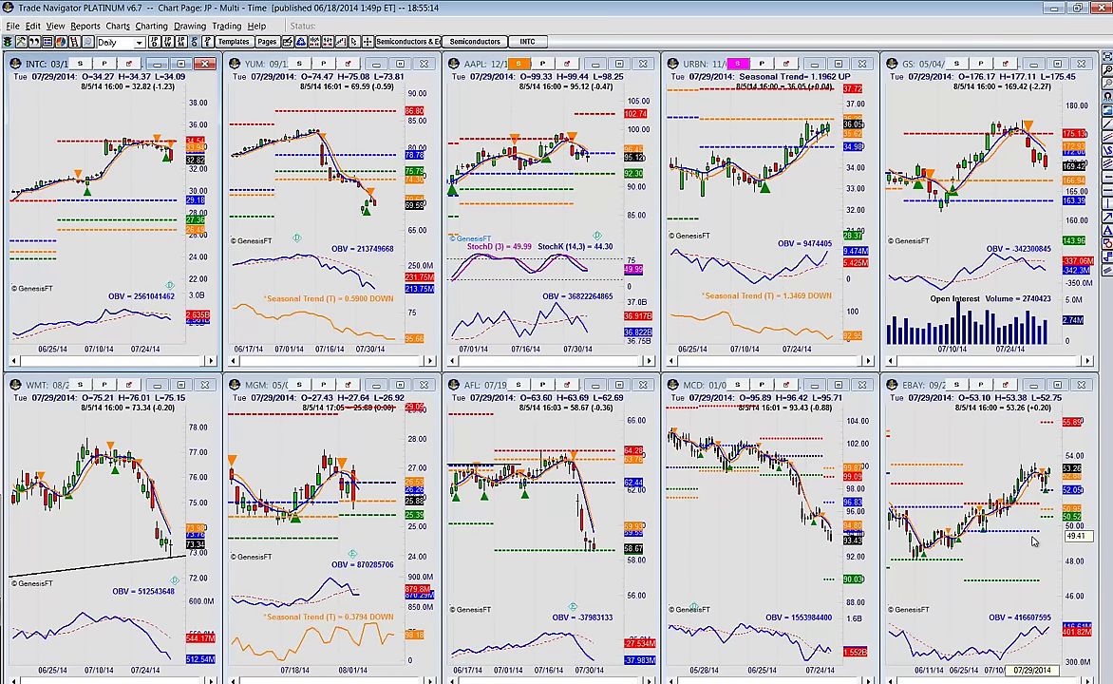
click(747, 118)
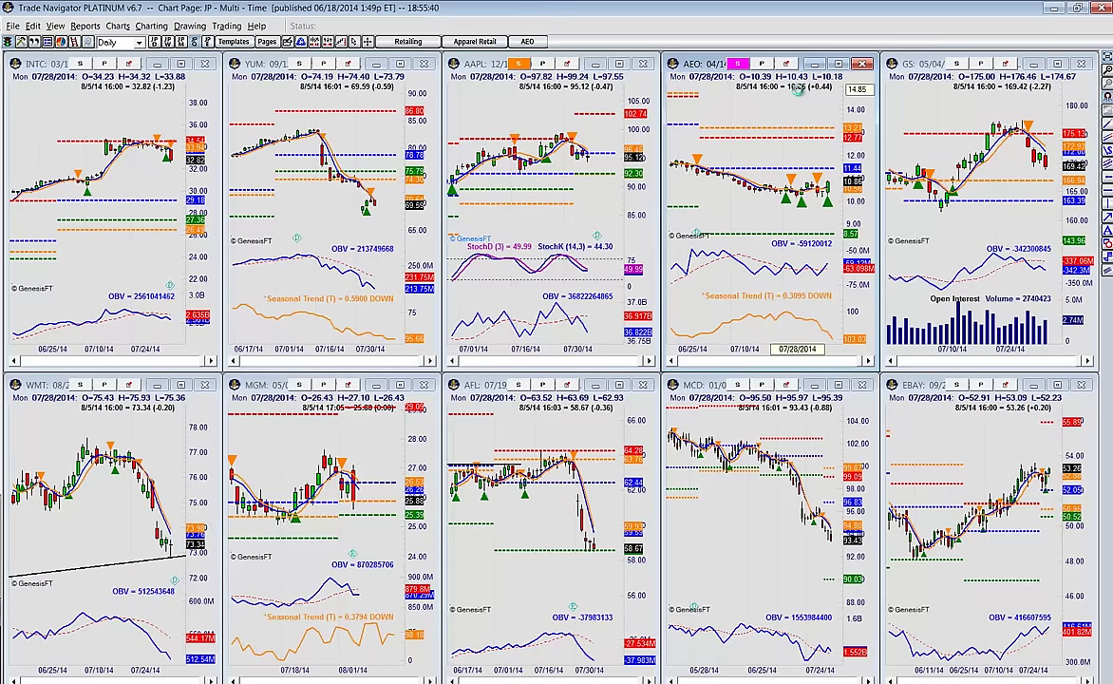
key(space)
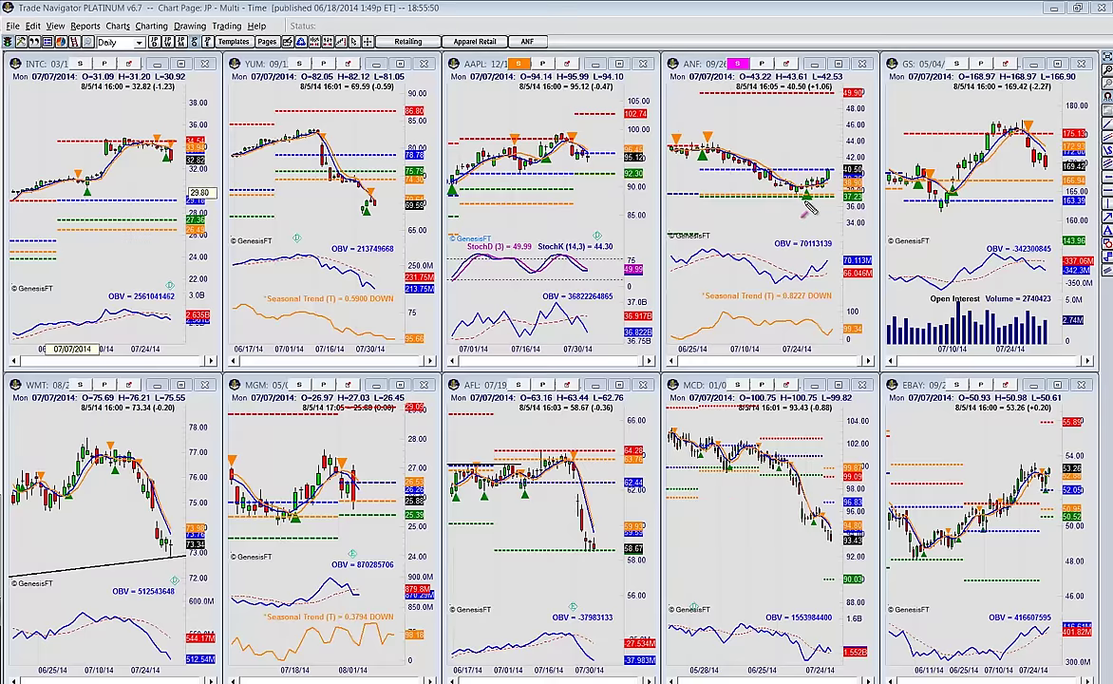
- Draw rising arrows along the recent price on the ANF and EBAY charts, and clear them
drag(805, 202, 832, 179)
mouse_move(919, 564)
mouse_down()
mouse_move(1064, 508)
mouse_move(1065, 497)
mouse_up()
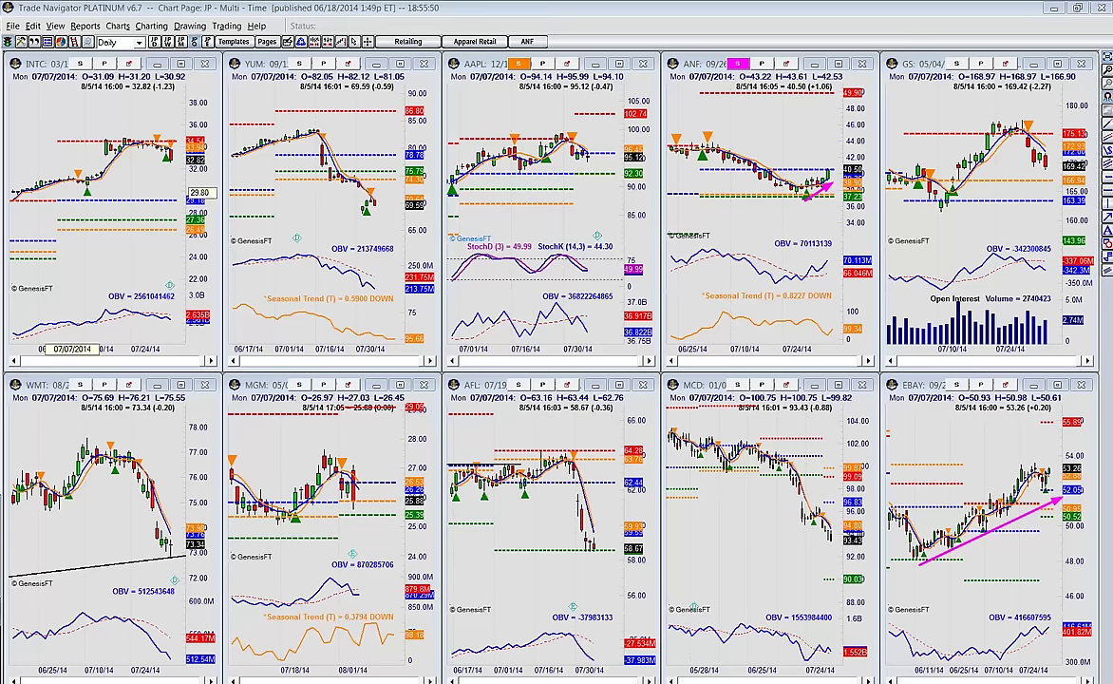
key(Escape)
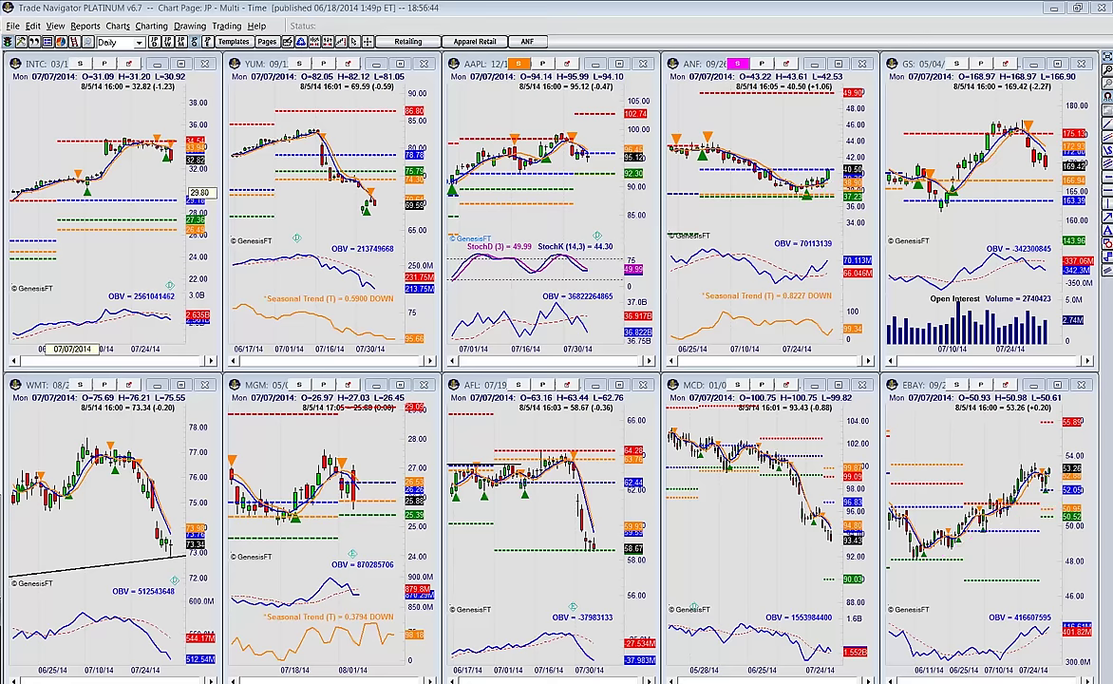
- Show the symbols list beside the charts and maximize the INTC chart
click(47, 43)
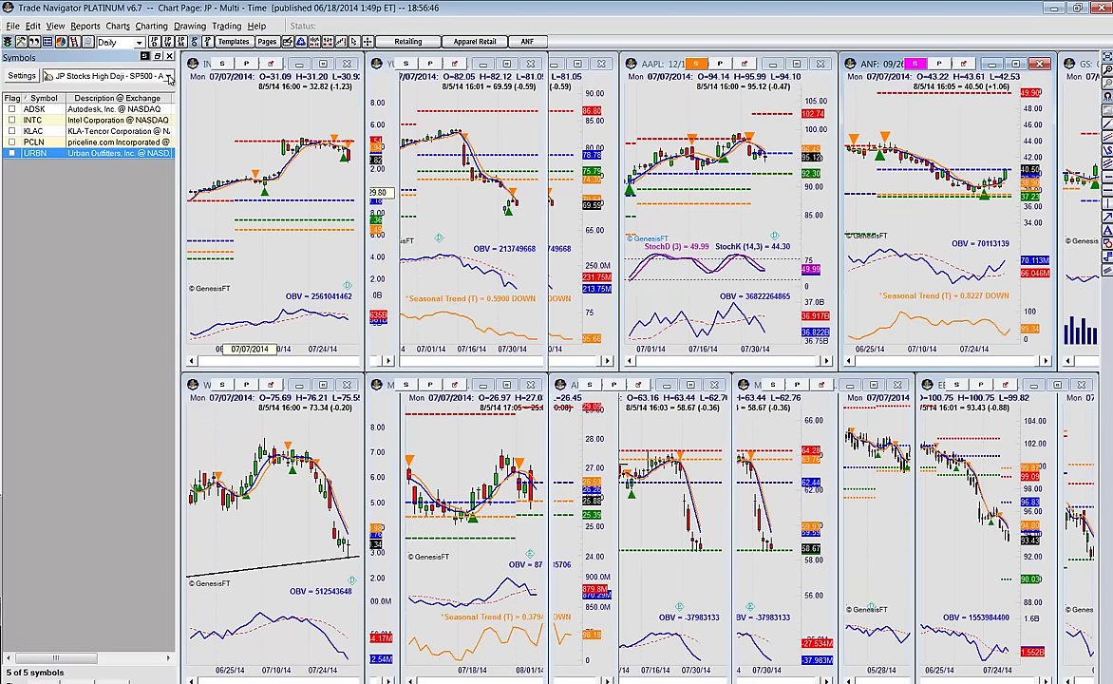
click(168, 77)
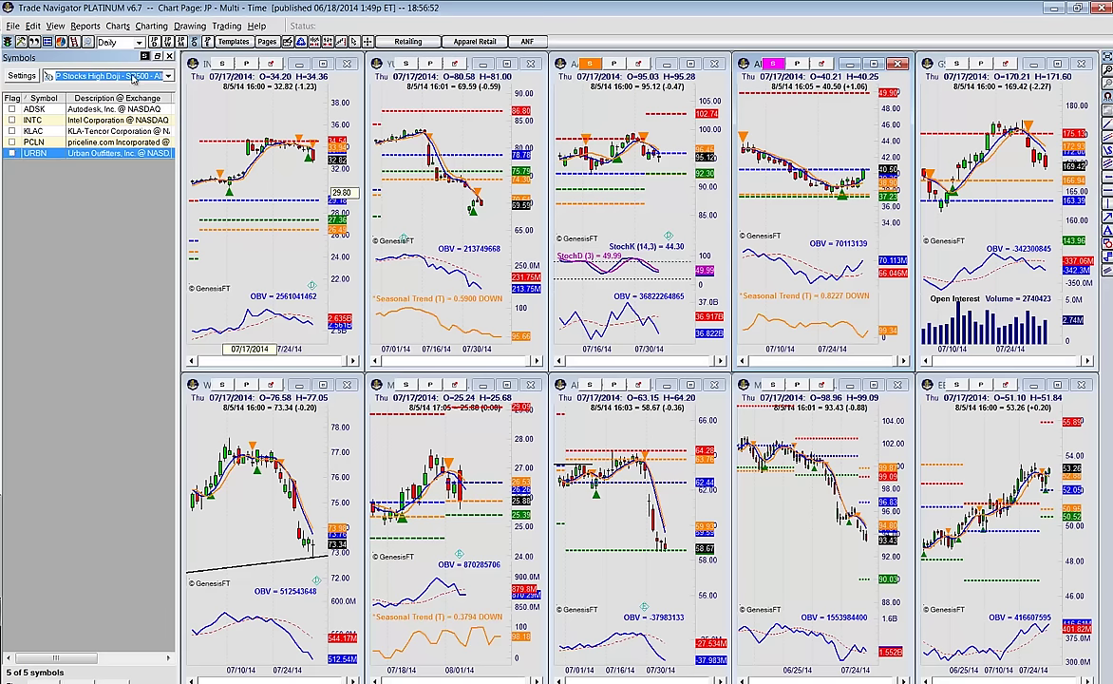
click(233, 123)
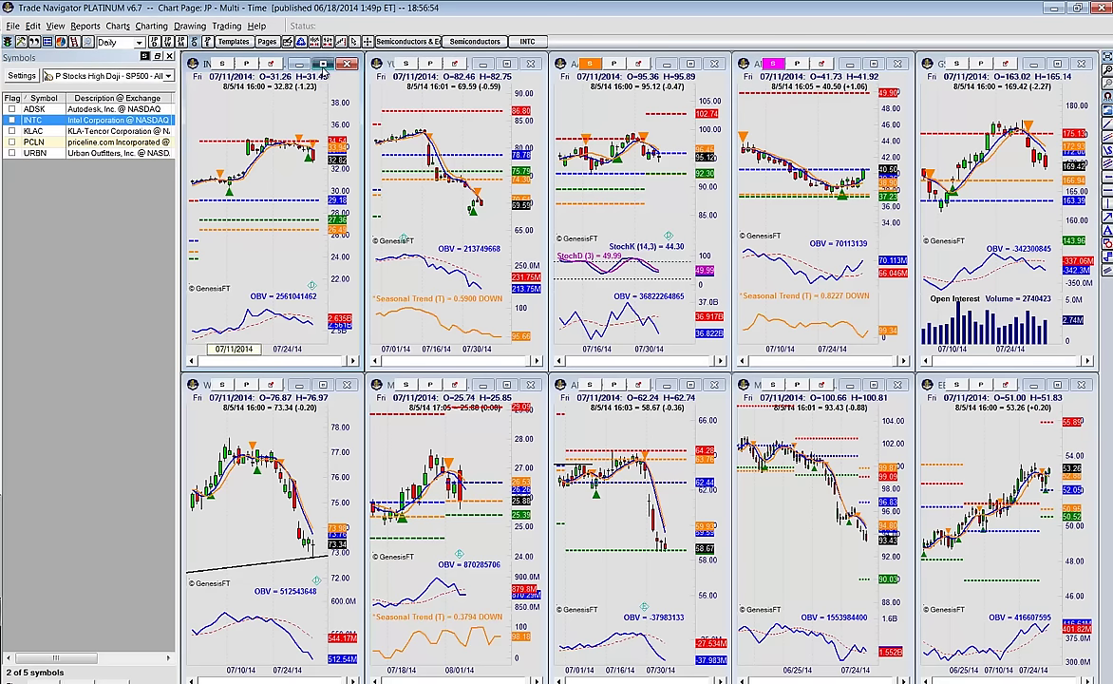
click(324, 65)
double_click(203, 140)
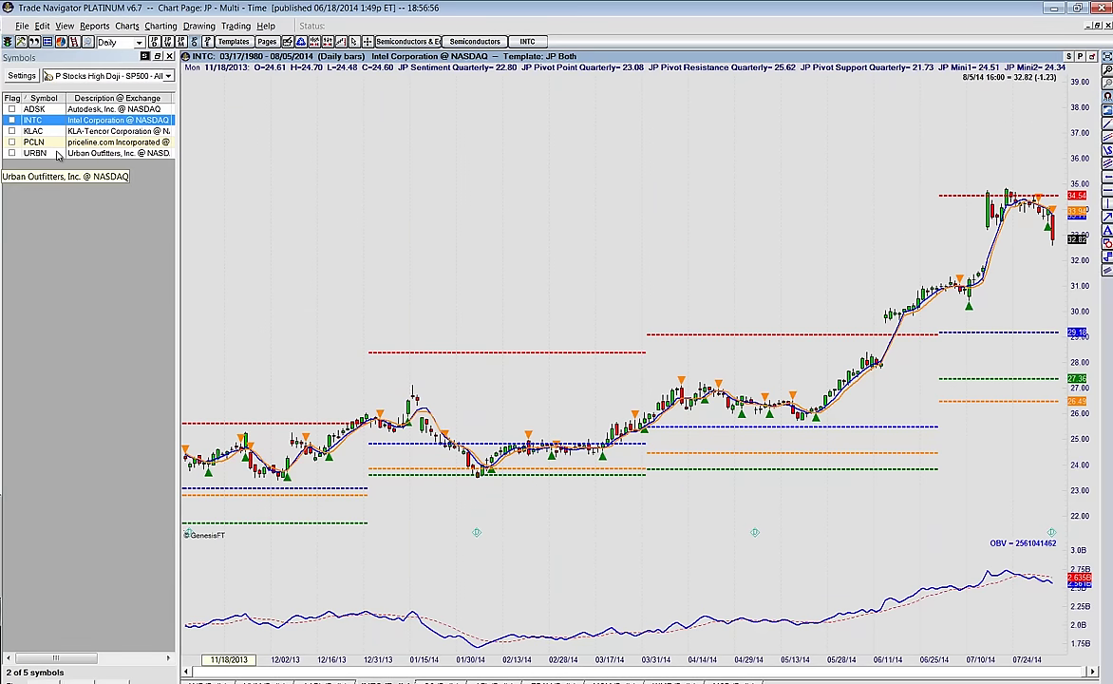
- Review the daily charts of URBN, PCLN and INTC from the JP Stocks High Doji - SP500 - All list
click(38, 153)
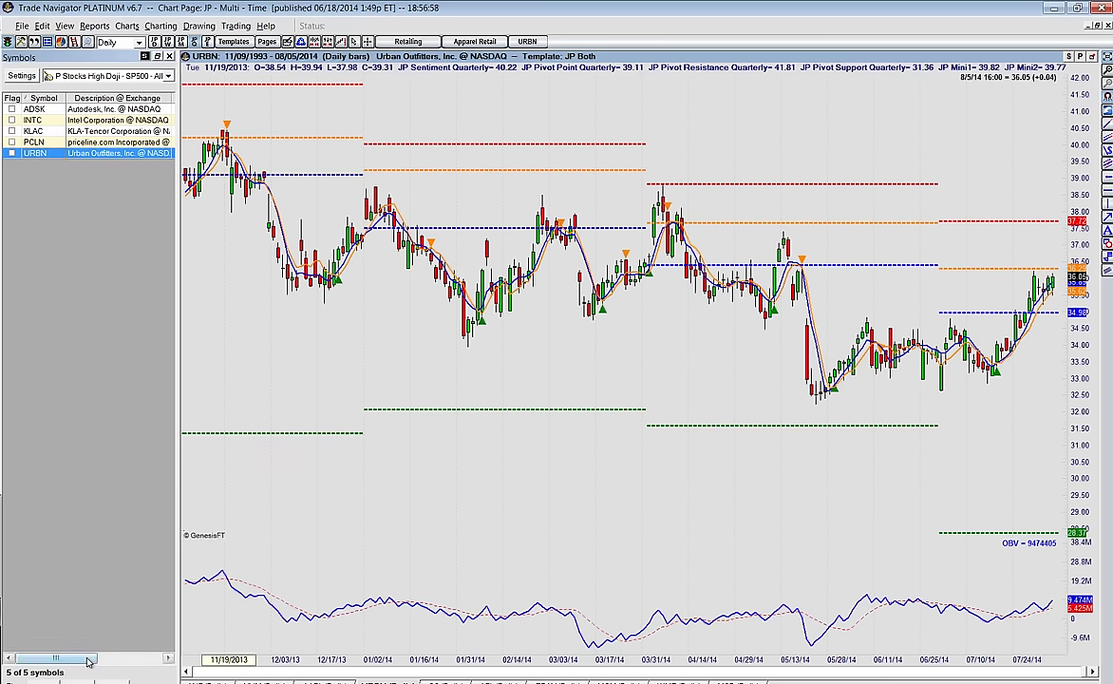
drag(87, 658, 191, 634)
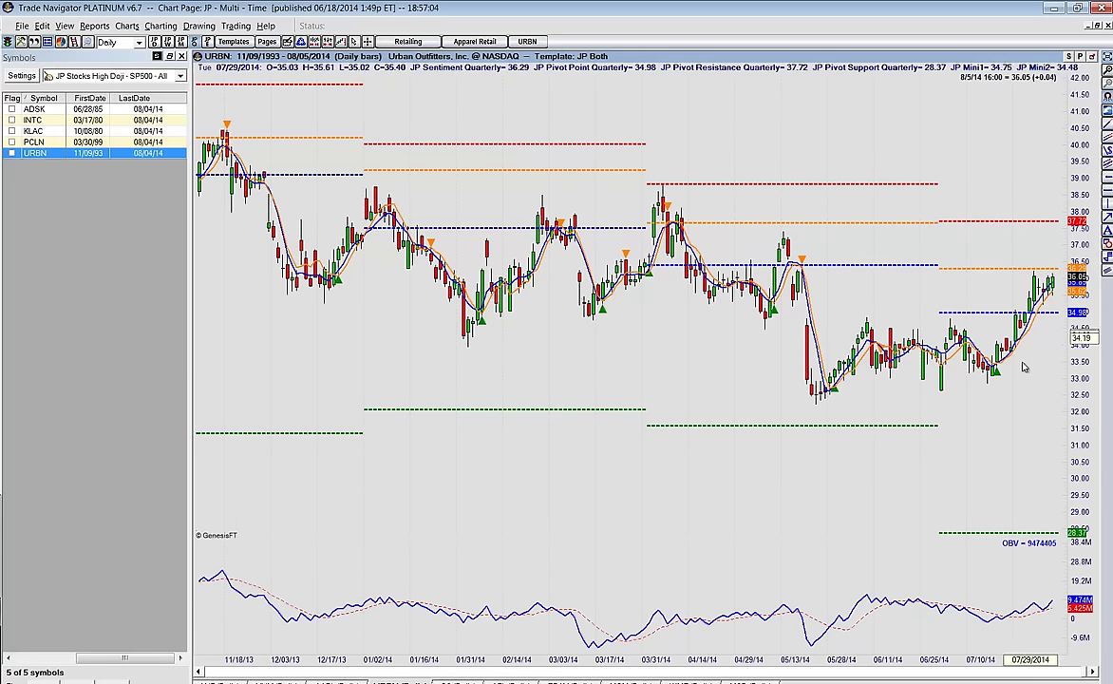
click(54, 142)
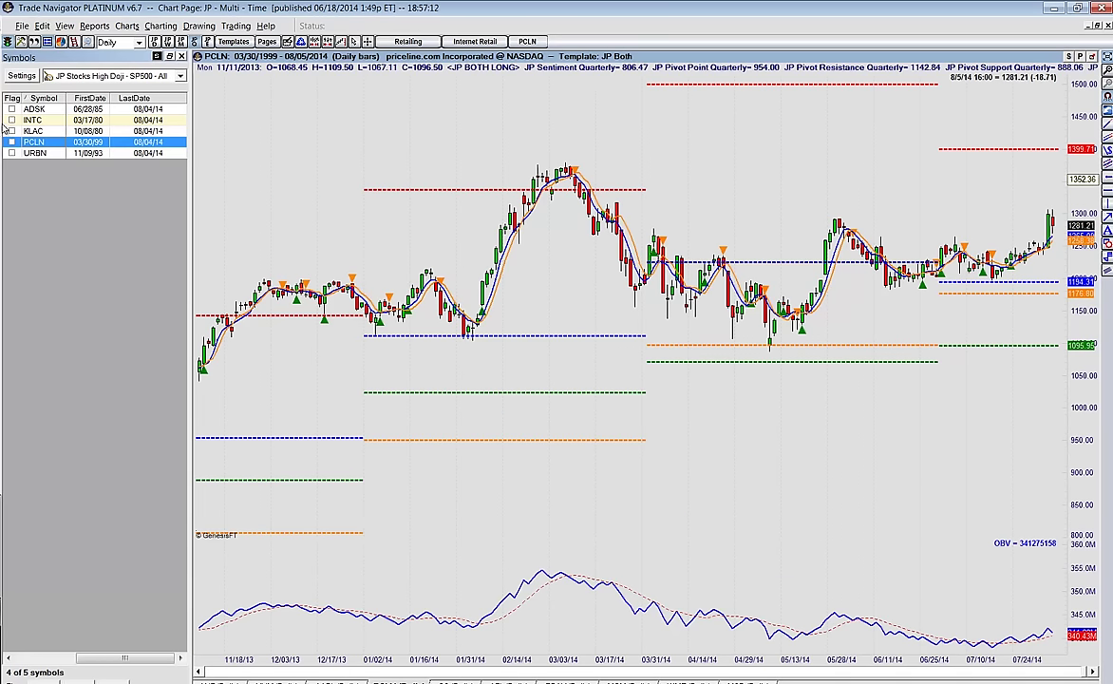
click(32, 120)
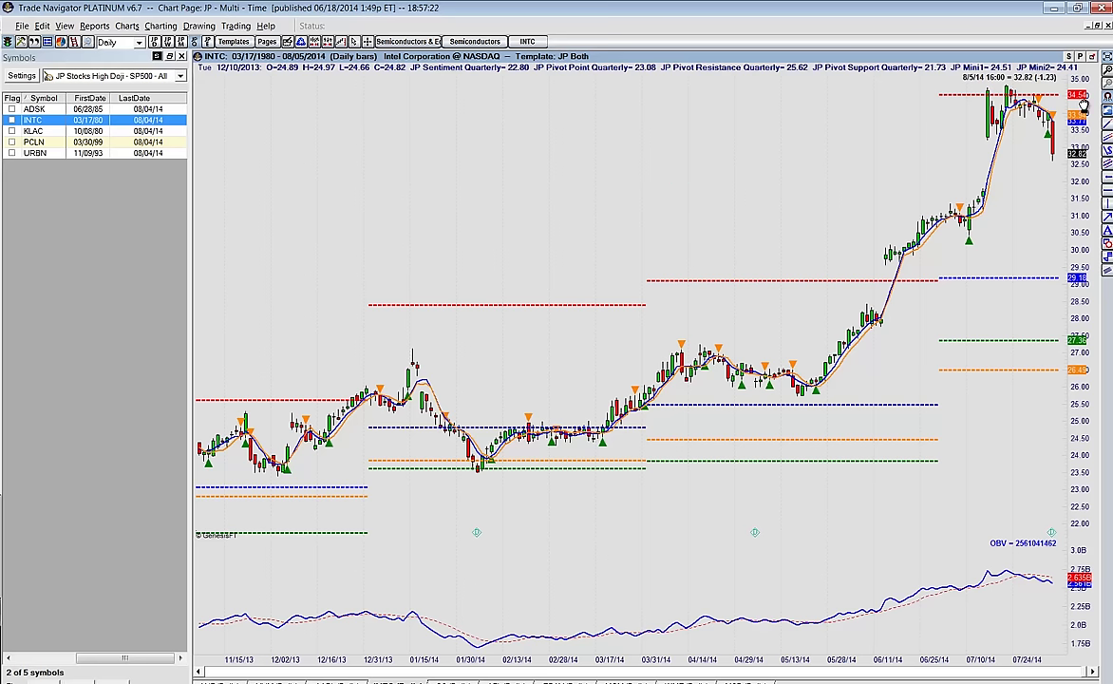
drag(1083, 104, 1082, 190)
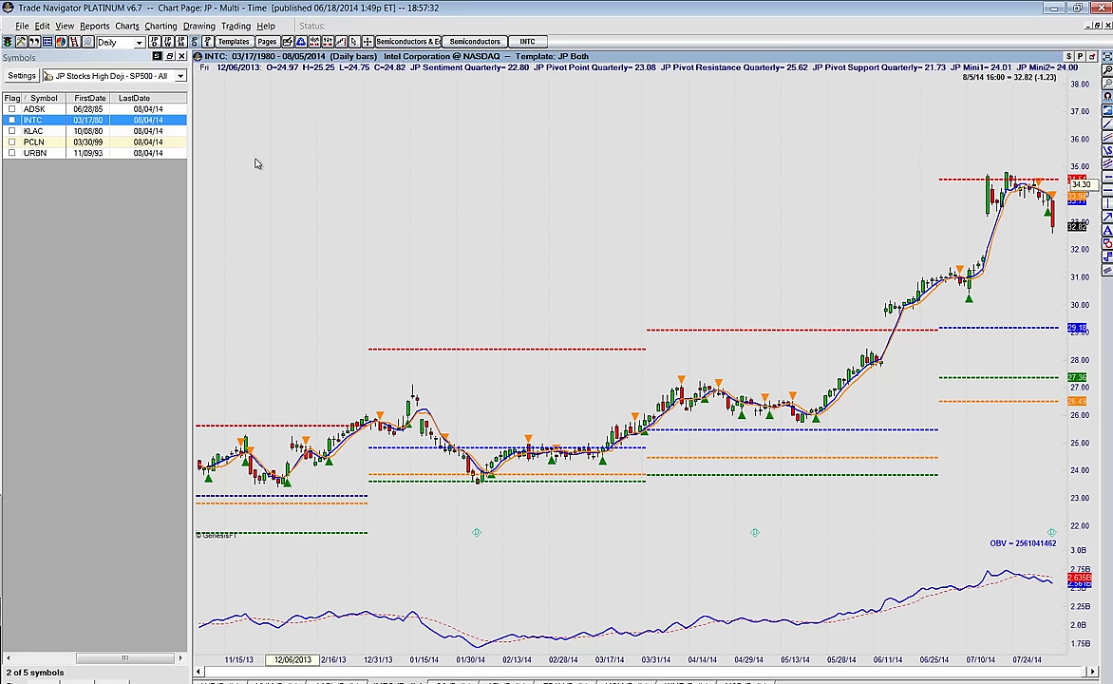
- Load the JP Below 50 group in the symbols list
click(181, 78)
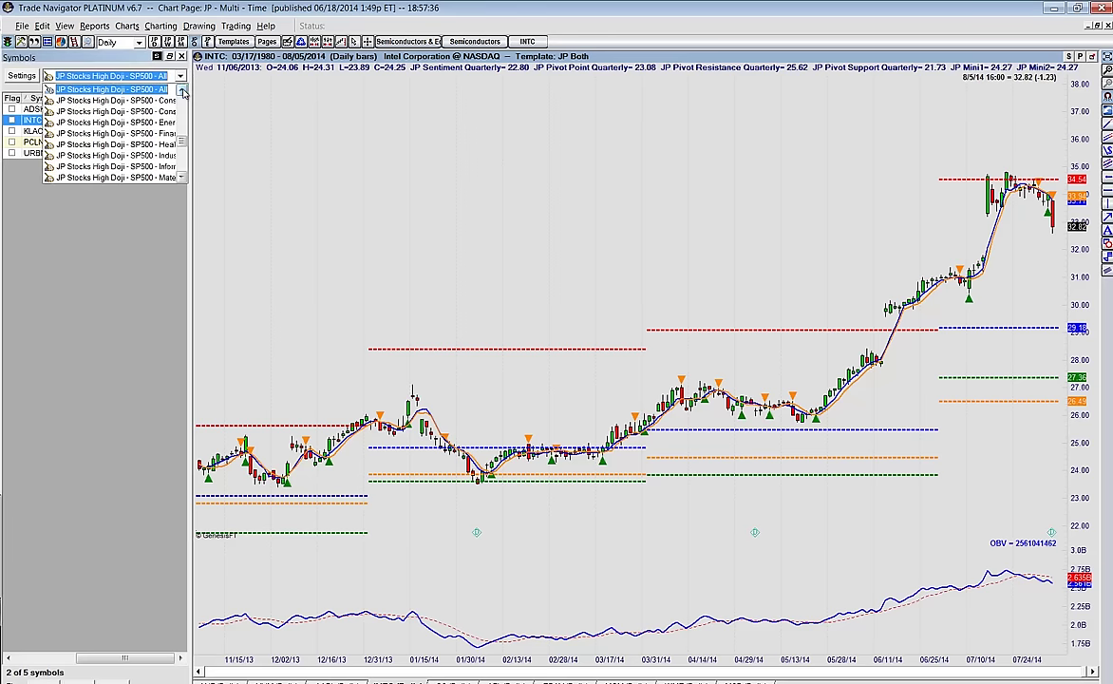
drag(182, 139, 181, 108)
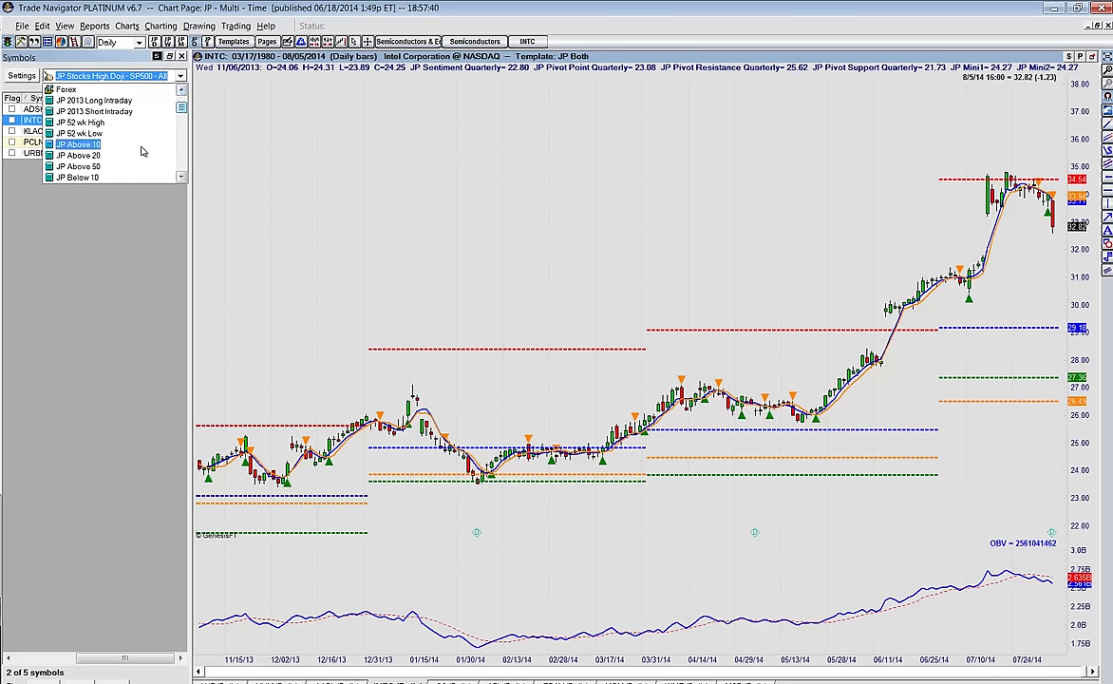
scroll(141, 151, down, 1)
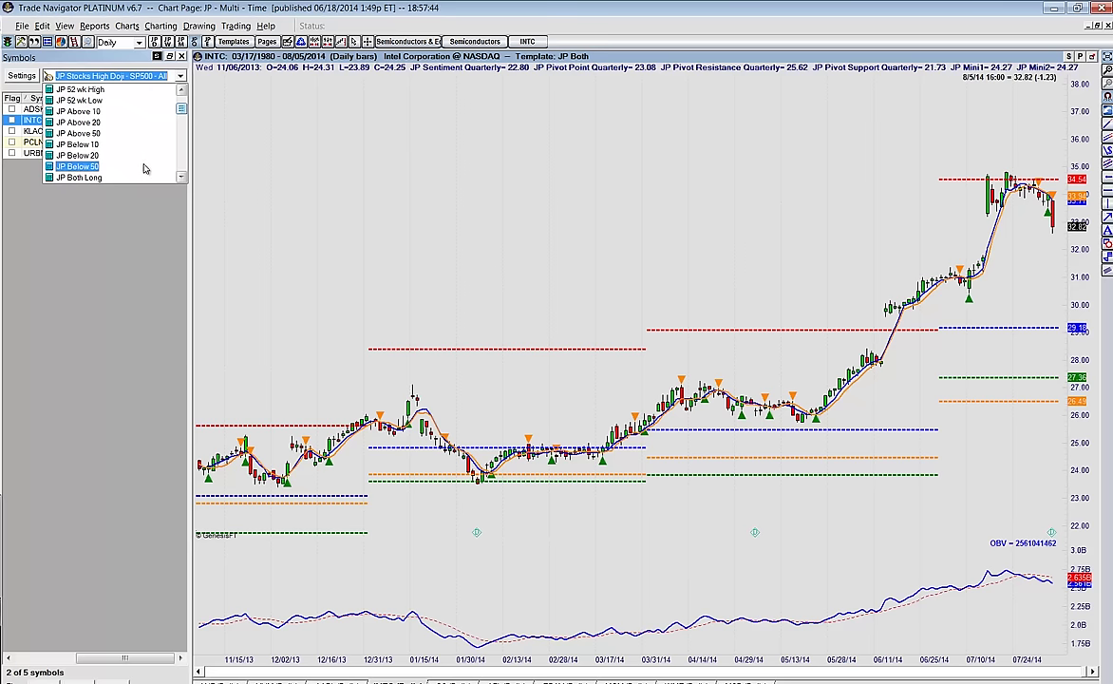
click(80, 166)
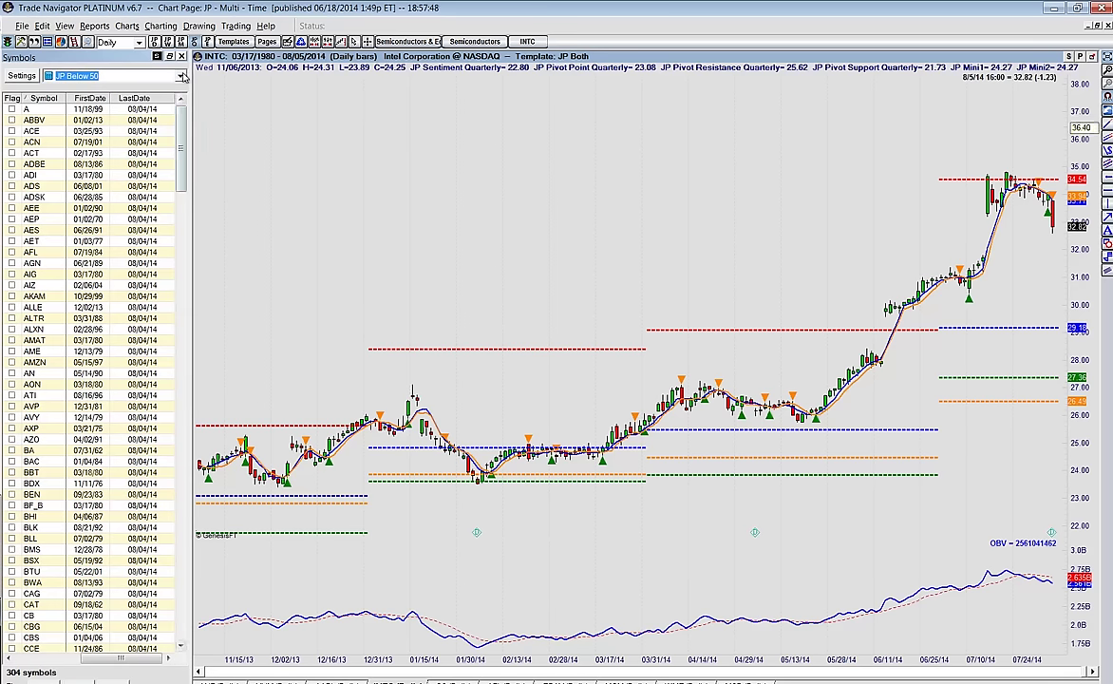
- Change the symbols list to the JP Above 10 group and, after viewing it, to JP Below 10
click(169, 73)
scroll(185, 114, up, 3)
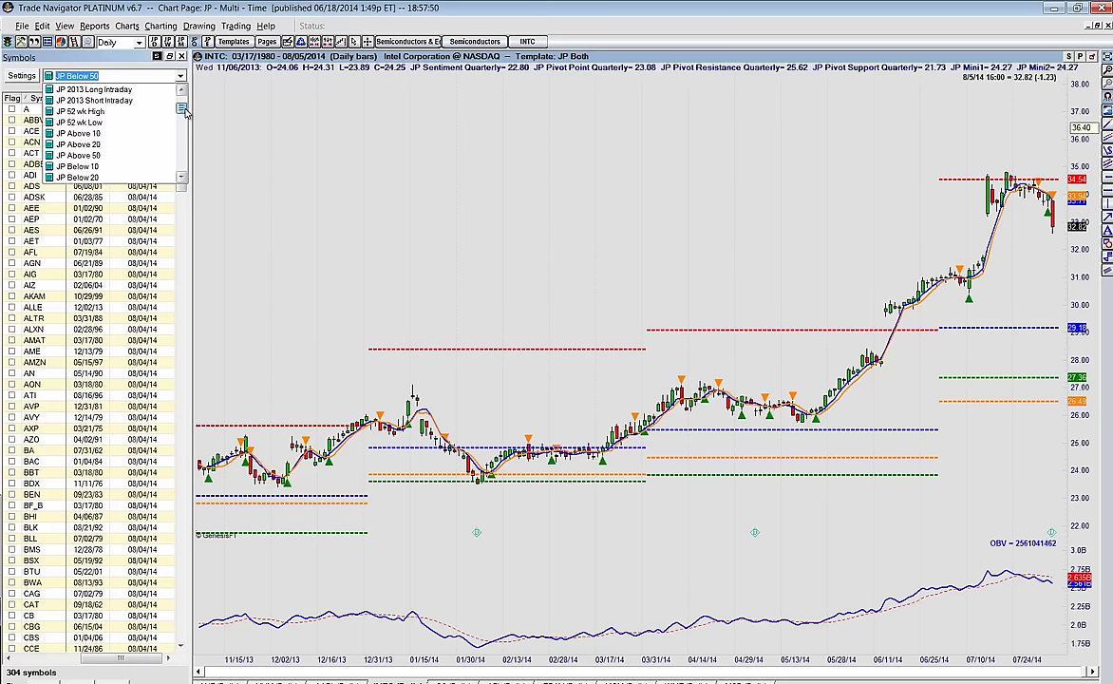
click(80, 134)
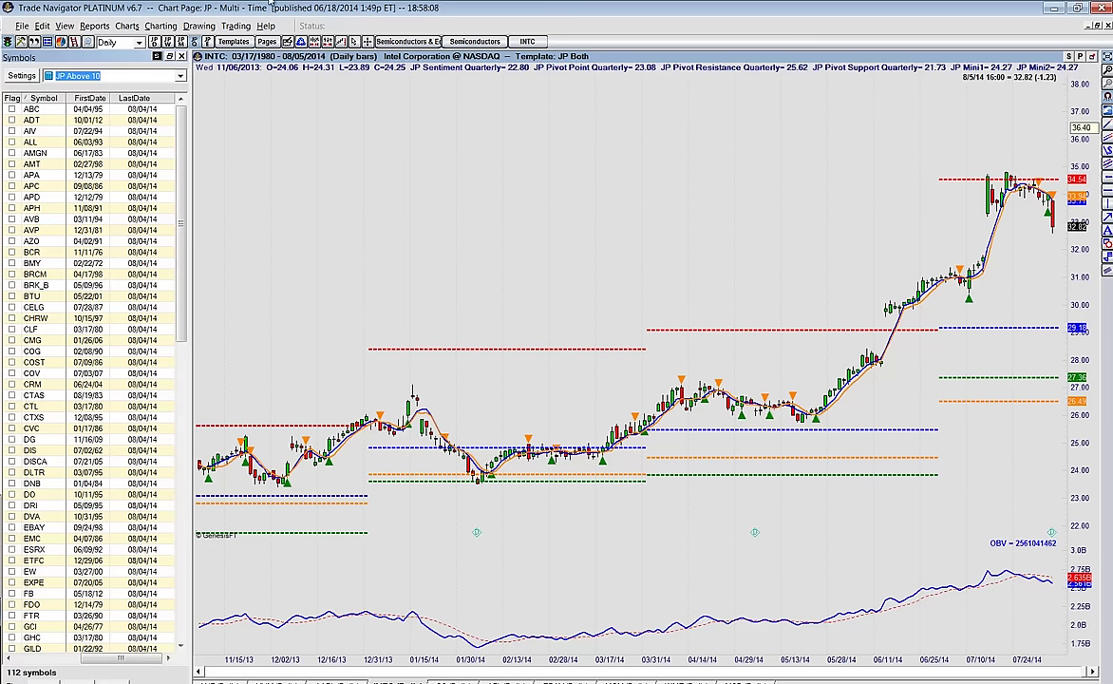
click(183, 77)
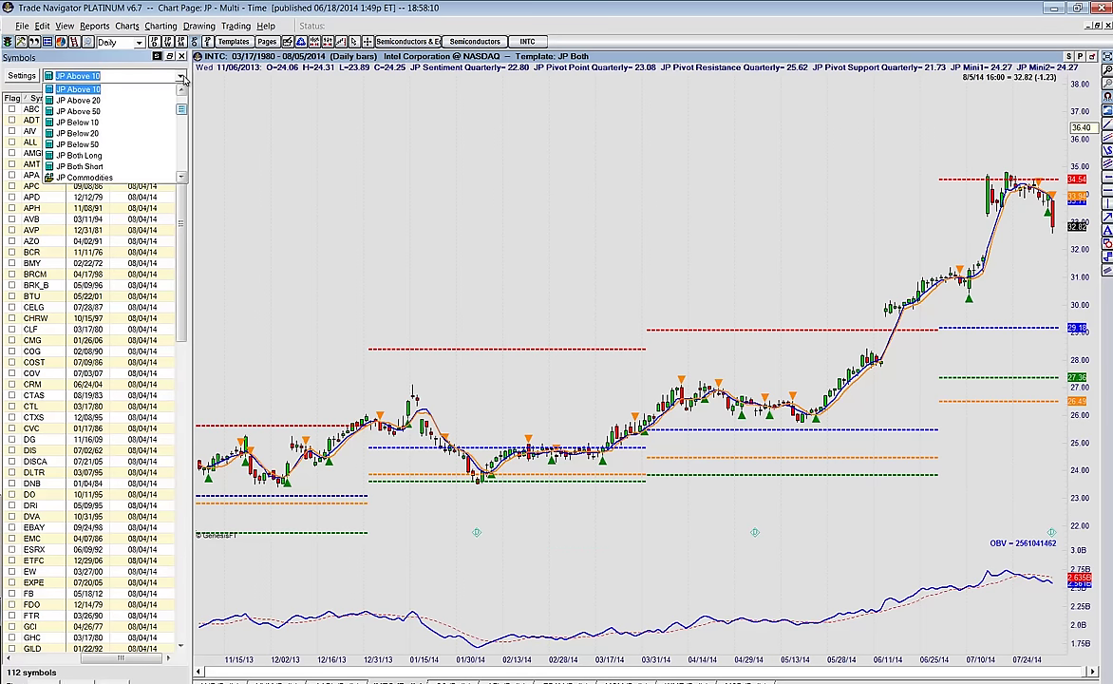
click(142, 123)
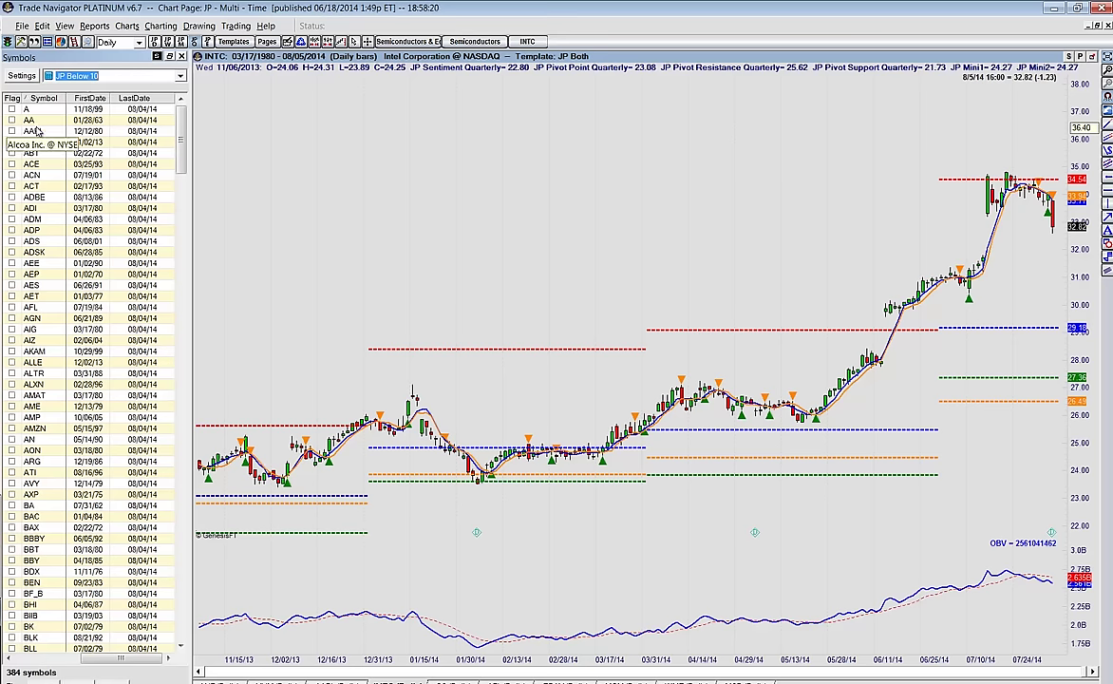
- Chart ADBE from the JP Below 10 list and return to the multi-chart page
click(33, 185)
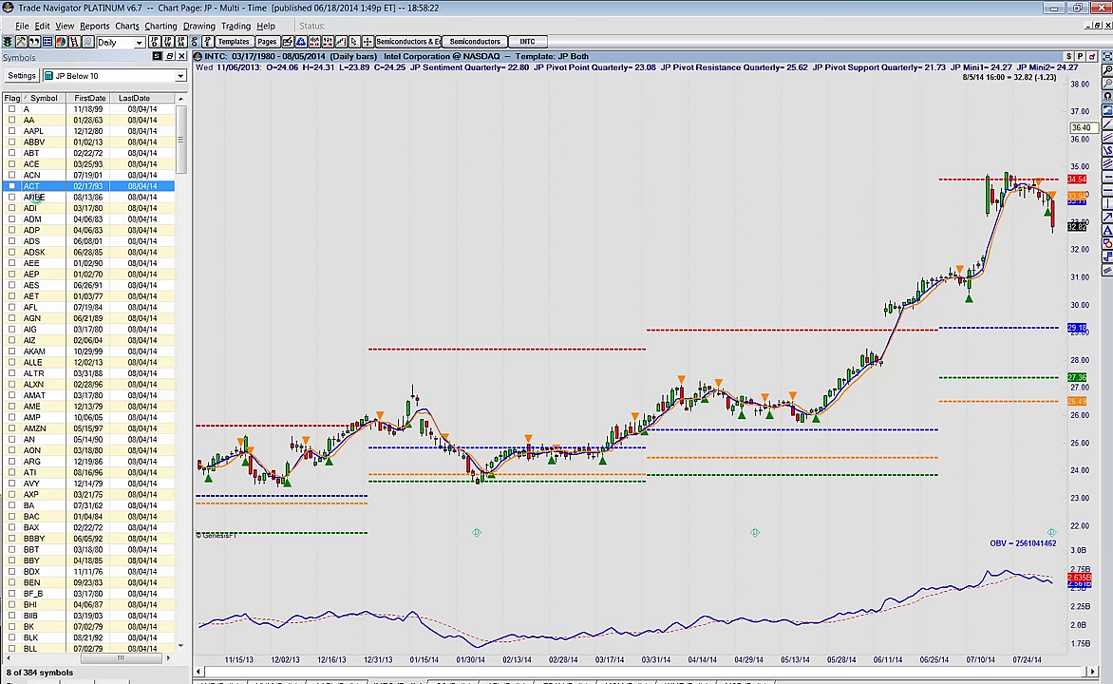
click(38, 197)
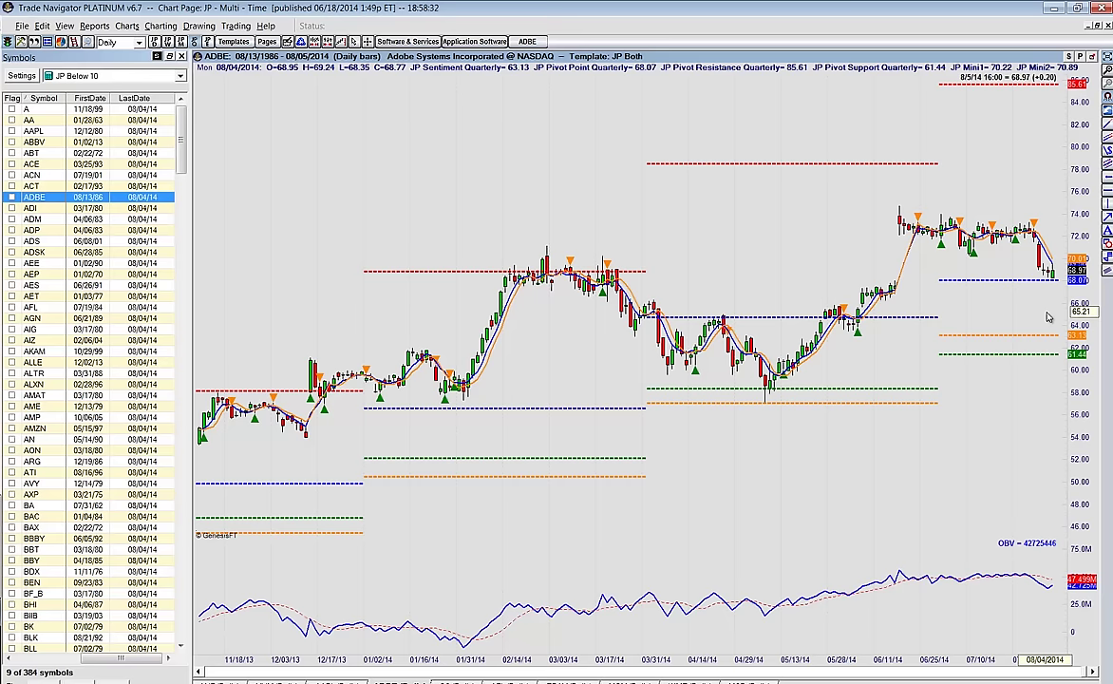
click(1098, 26)
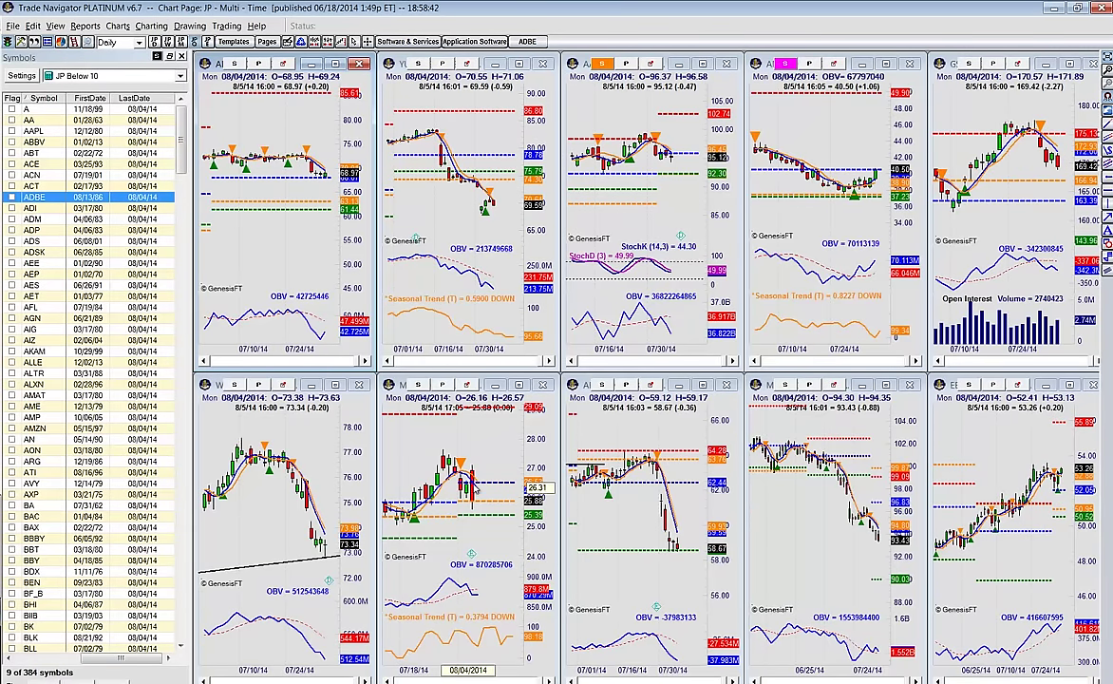
- Activate the WMT chart and change the symbols list to the JP Below 50 group
click(357, 550)
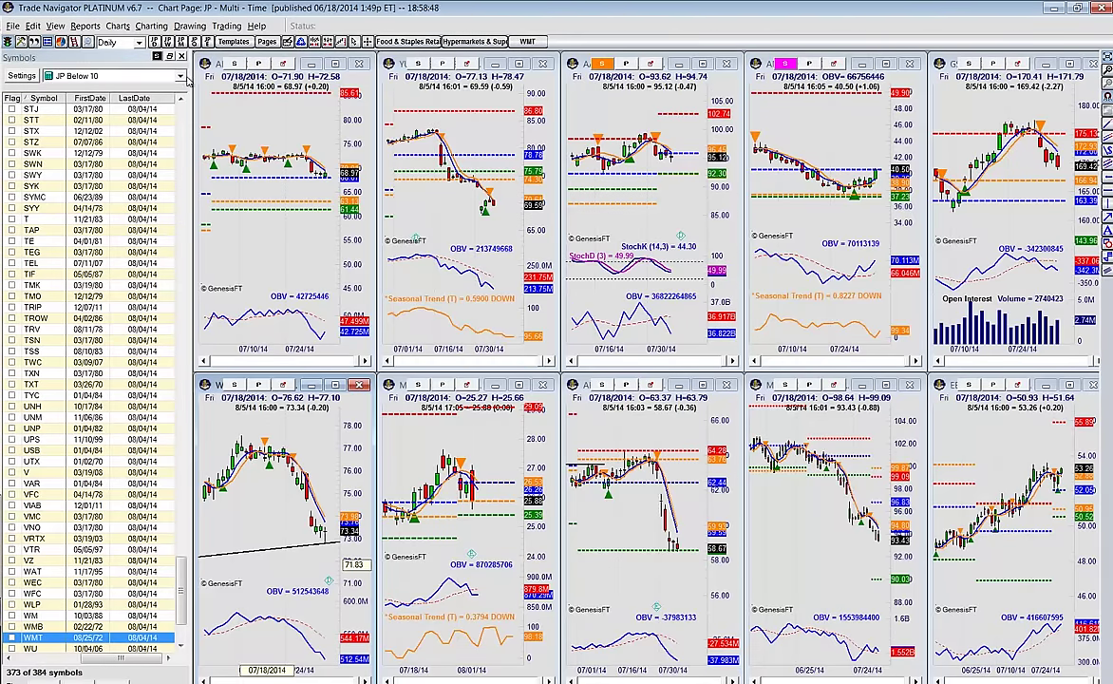
click(174, 75)
click(78, 111)
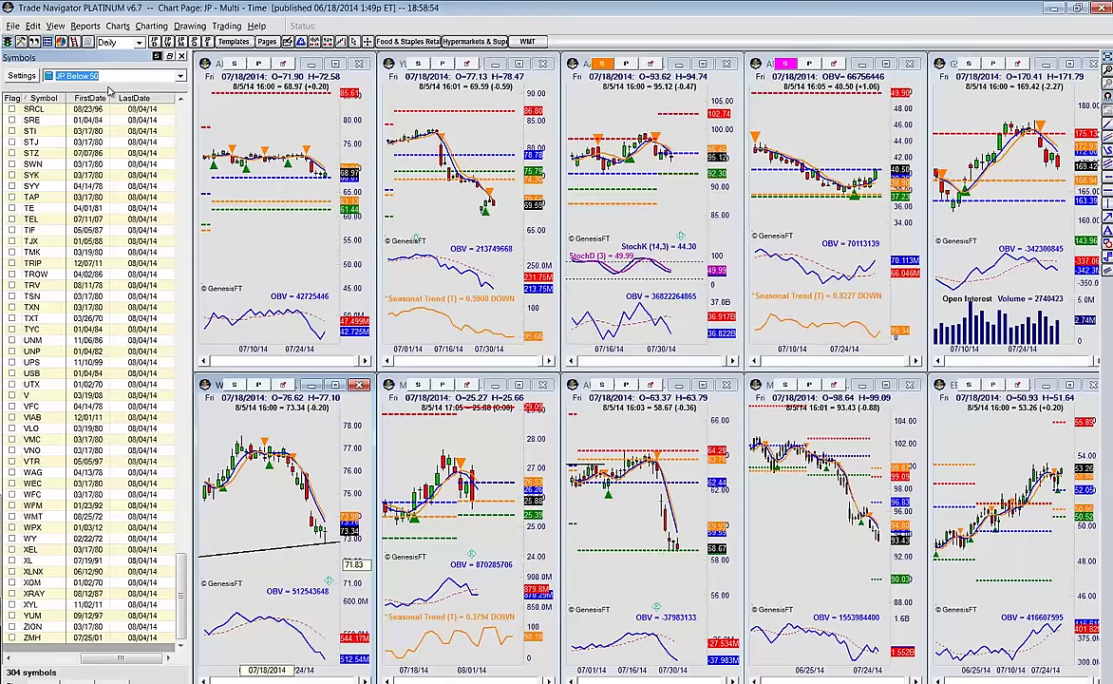
- Chart YUM from the JP Below 50 list in place of WMT and maximize its chart window
click(32, 616)
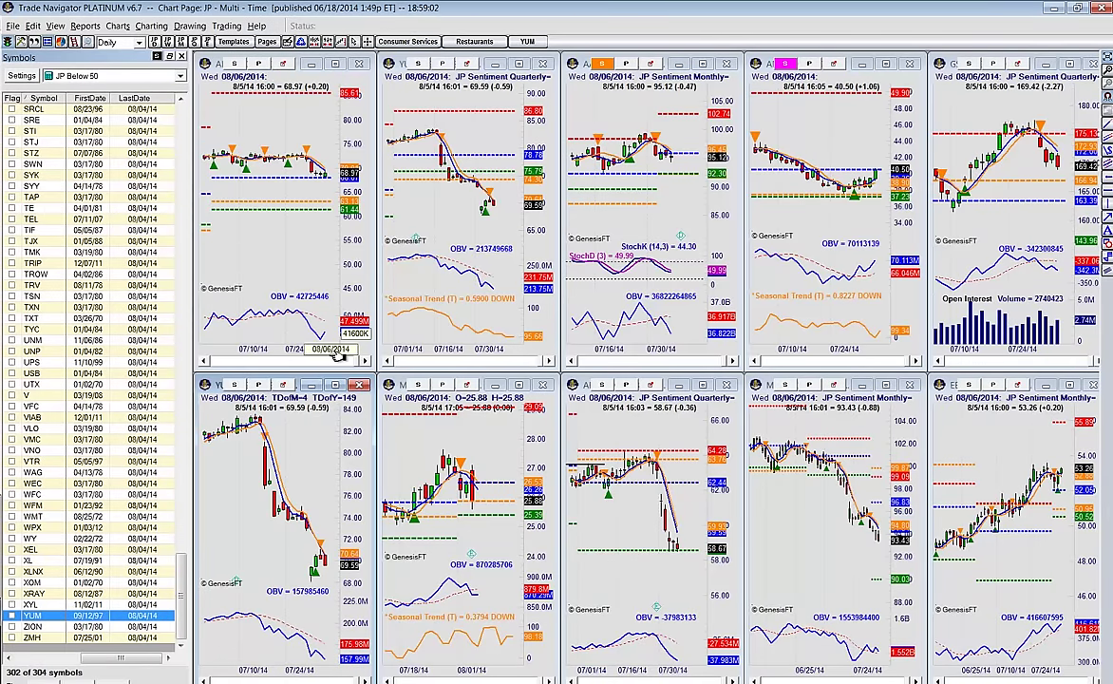
click(335, 384)
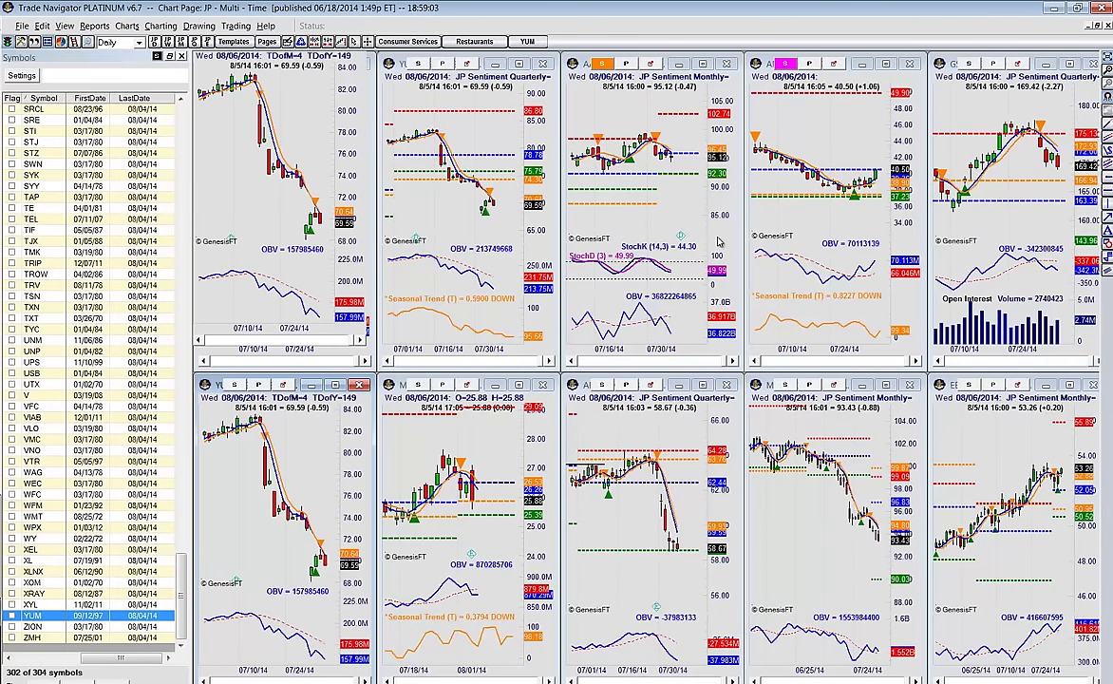
double_click(718, 243)
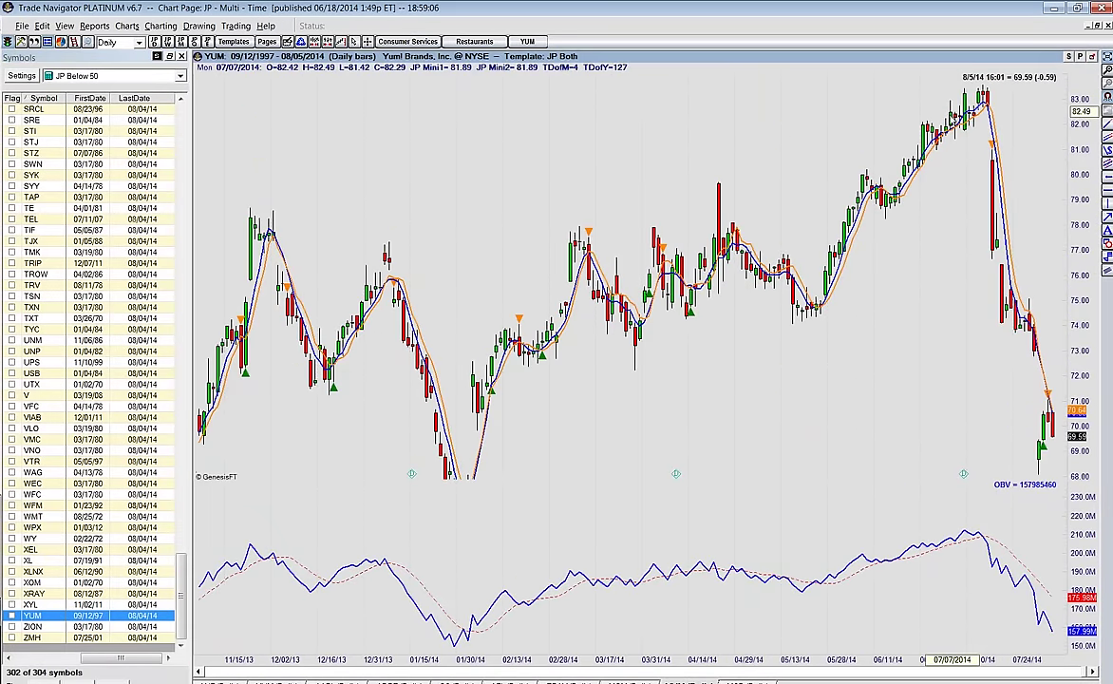
- Mark YUM's early July 2014 candles with an arrow and a highlight rectangle, and draw a rising arrow along the late May to July advance
click(1106, 217)
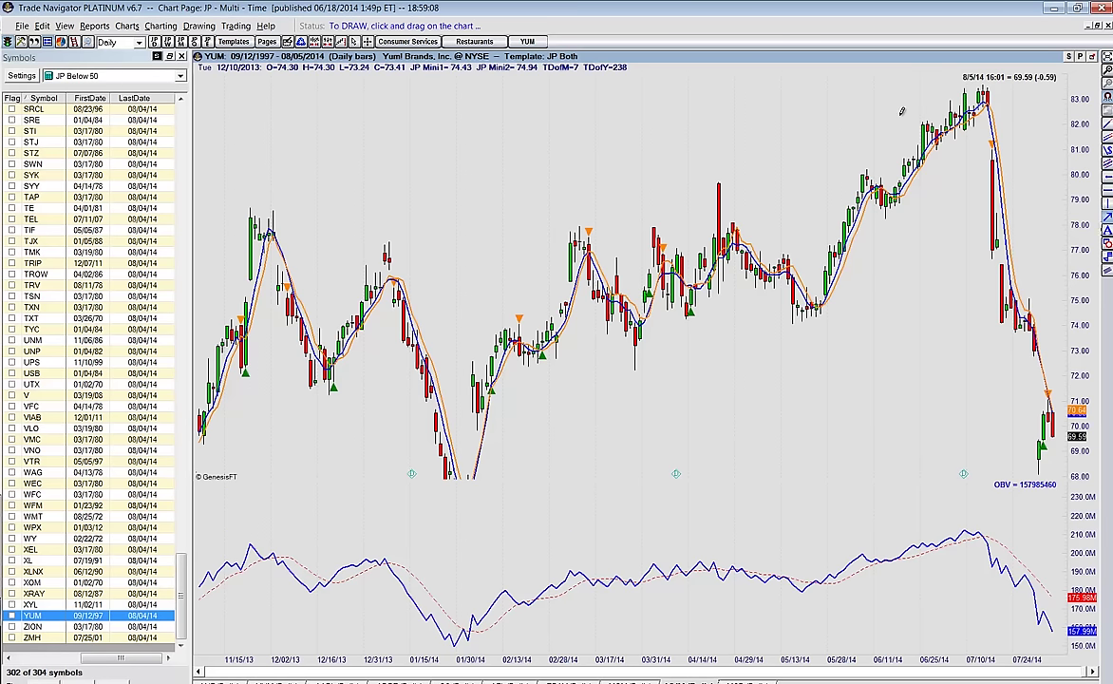
mouse_move(890, 101)
mouse_down()
mouse_move(967, 112)
mouse_move(919, 118)
mouse_move(972, 105)
mouse_move(955, 112)
mouse_move(975, 106)
mouse_move(982, 127)
mouse_up()
click(1106, 245)
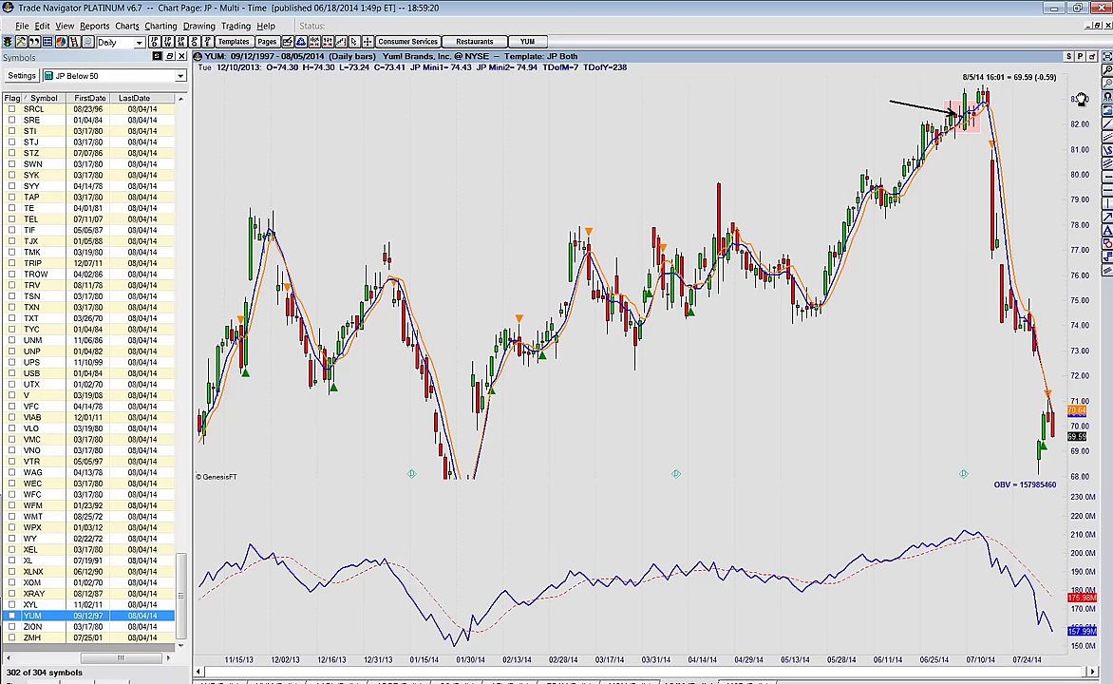
drag(1080, 99, 1083, 124)
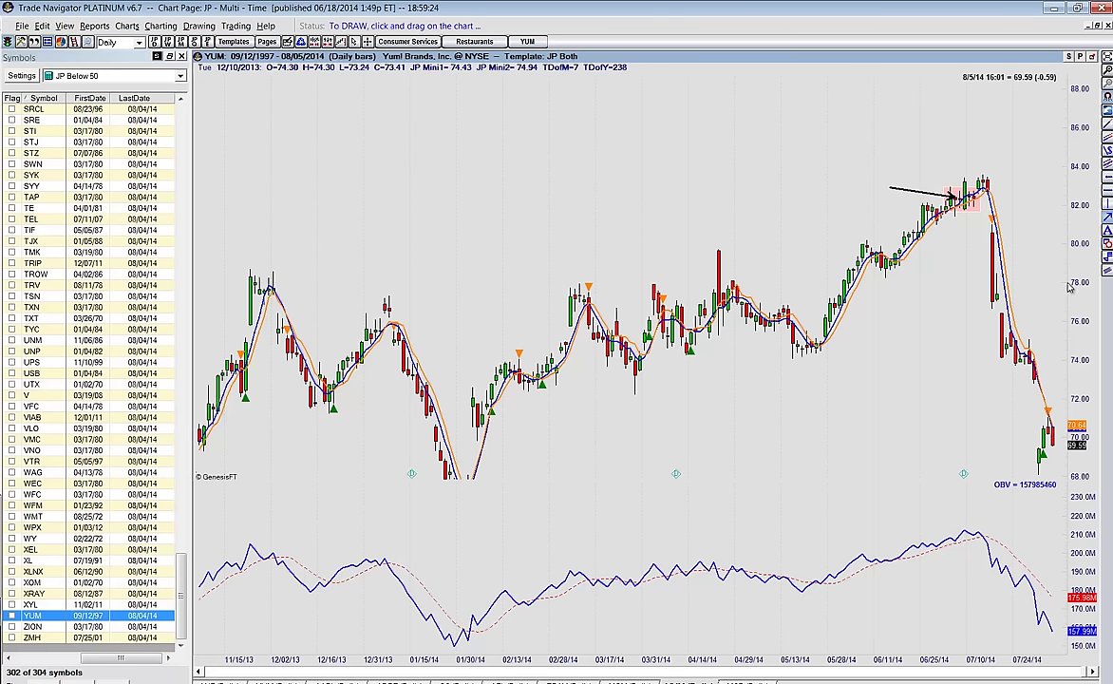
drag(834, 347, 984, 200)
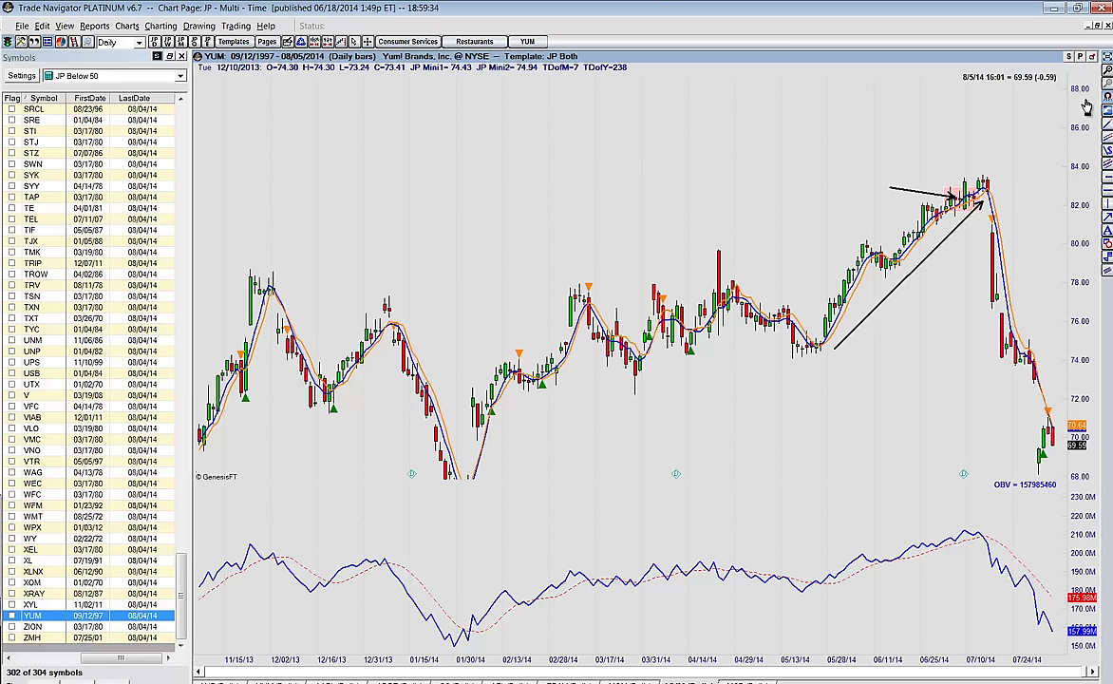
- Draw another arrow to YUM's July top and a horizontal one from the August low back to early February, and undo both
drag(1078, 90, 1088, 111)
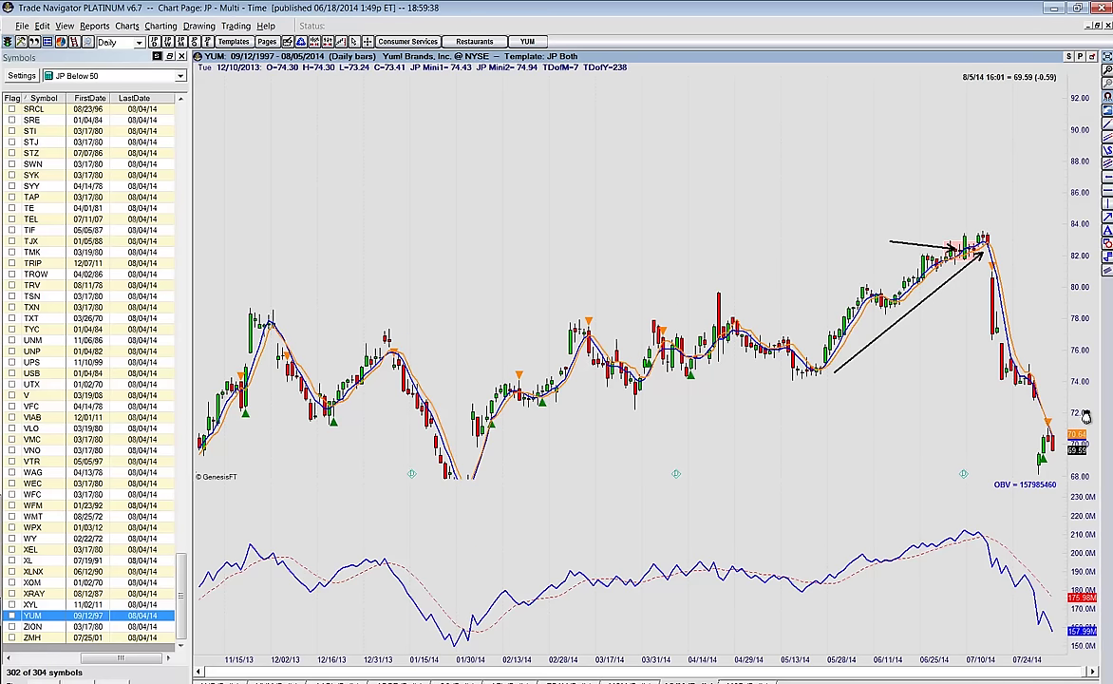
drag(1088, 415, 1084, 338)
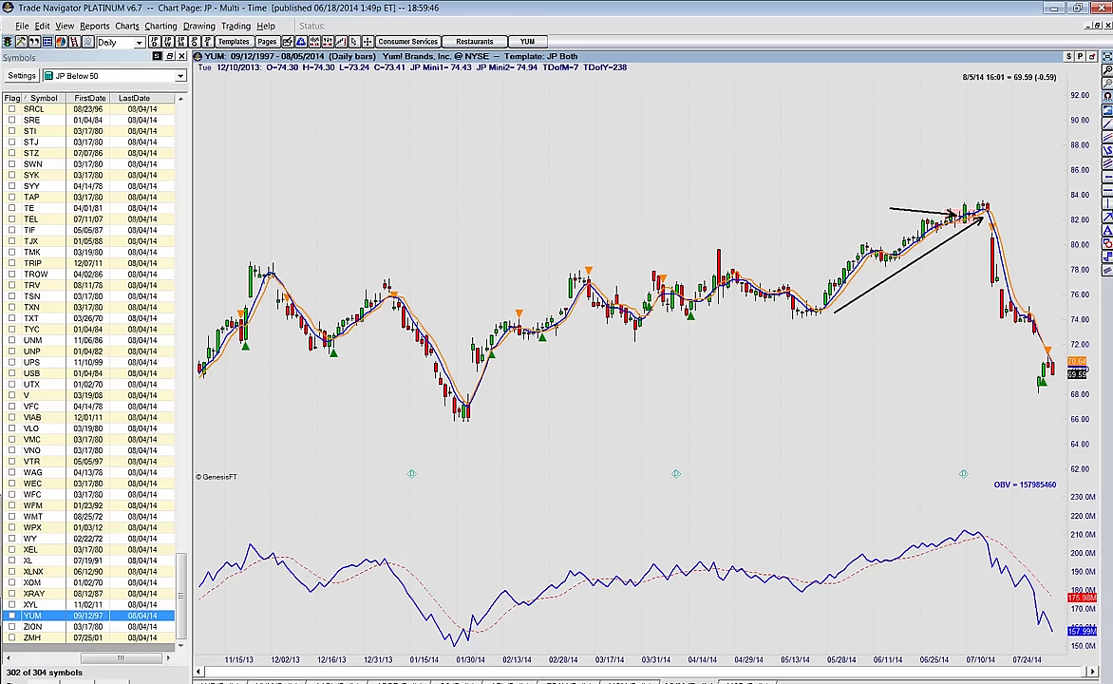
drag(844, 167, 964, 205)
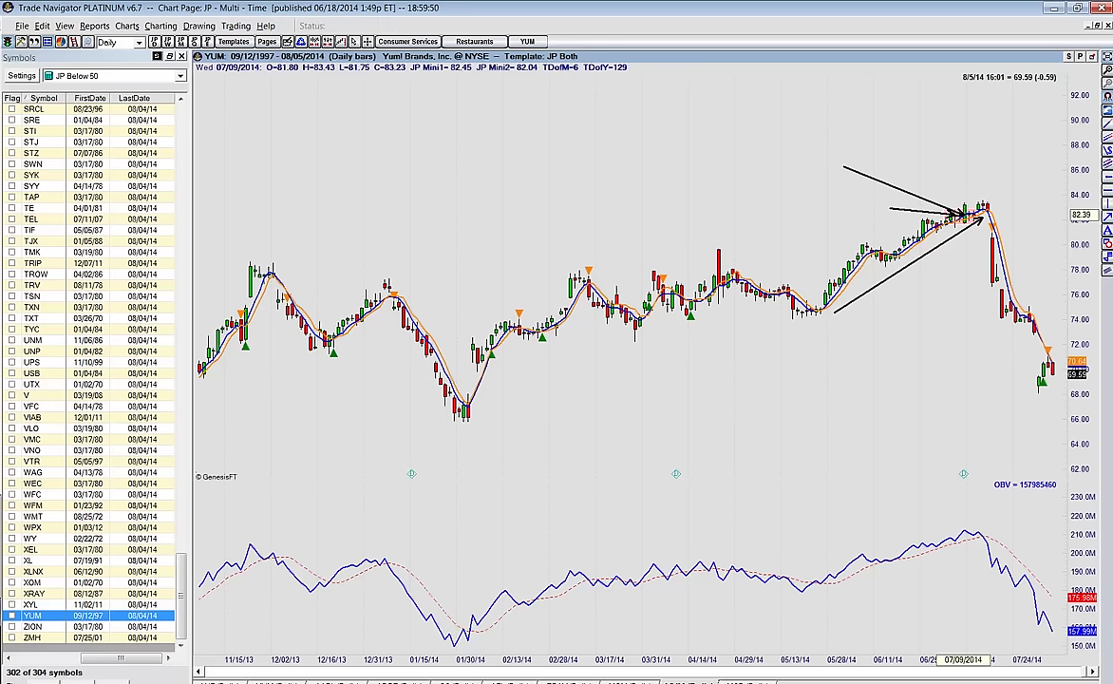
drag(1052, 382, 477, 380)
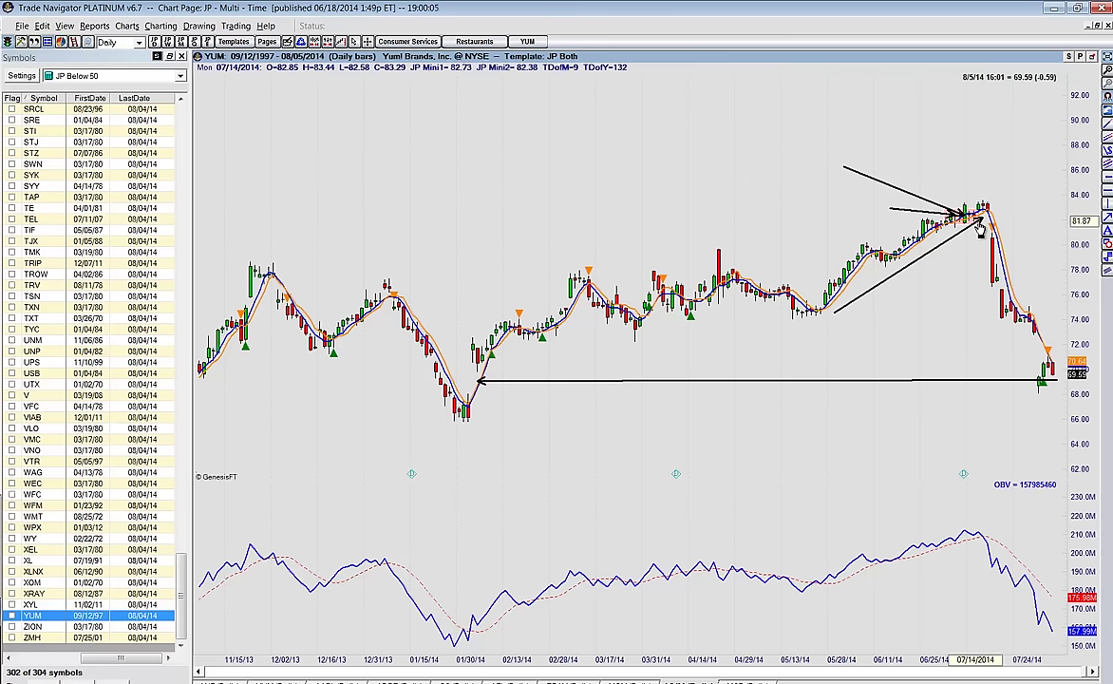
key(ctrl+z)
key(ctrl+z)
key(ctrl+z)
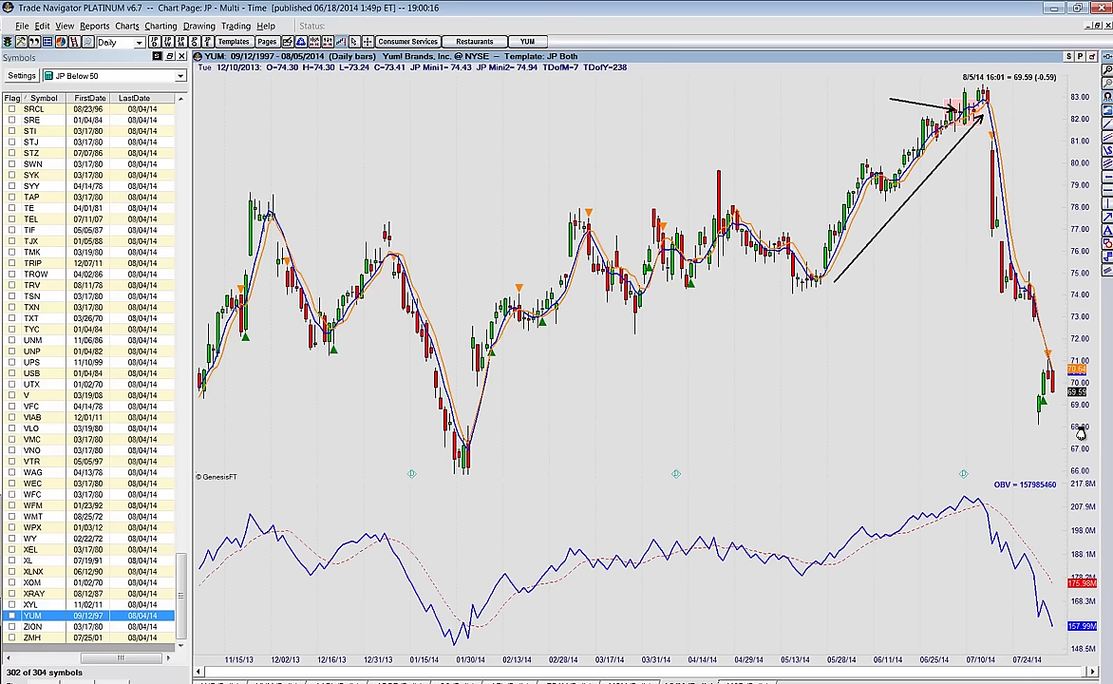
- Compress YUM's price scale, return to the multi-chart page and hide the symbols list
drag(1081, 432, 1081, 183)
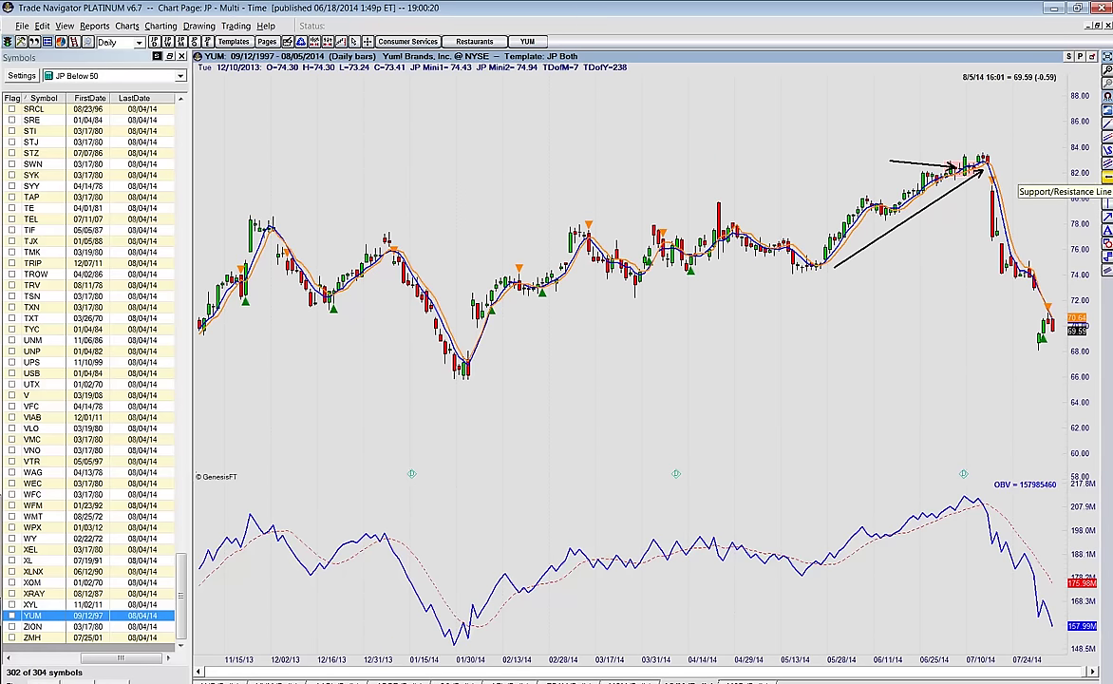
click(1097, 25)
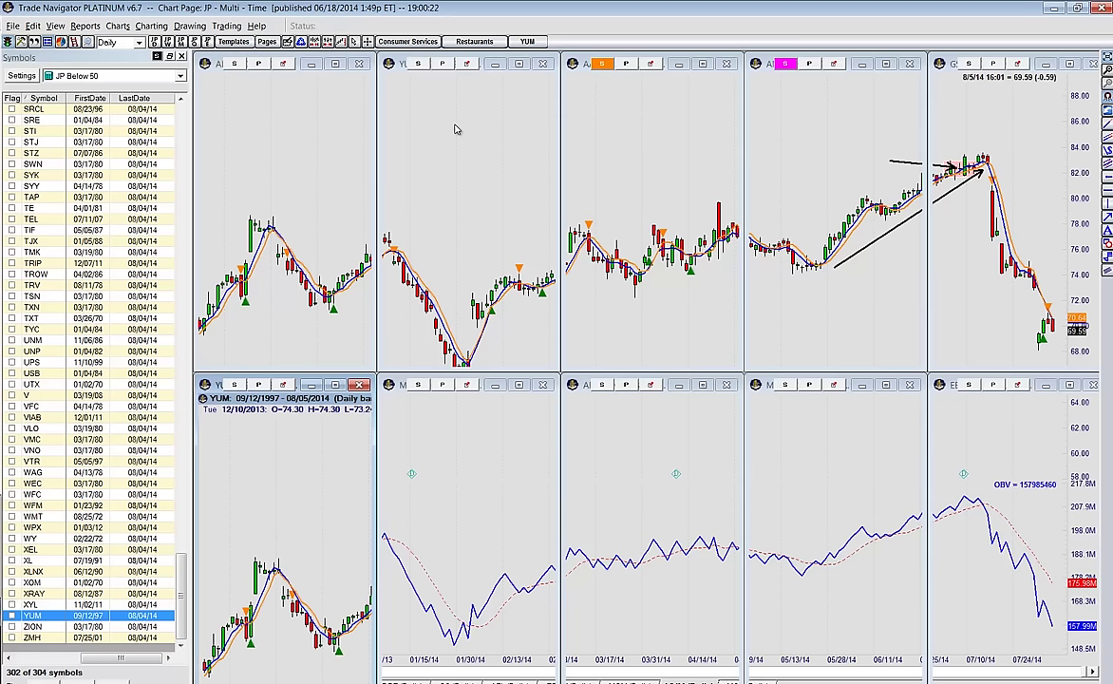
click(38, 44)
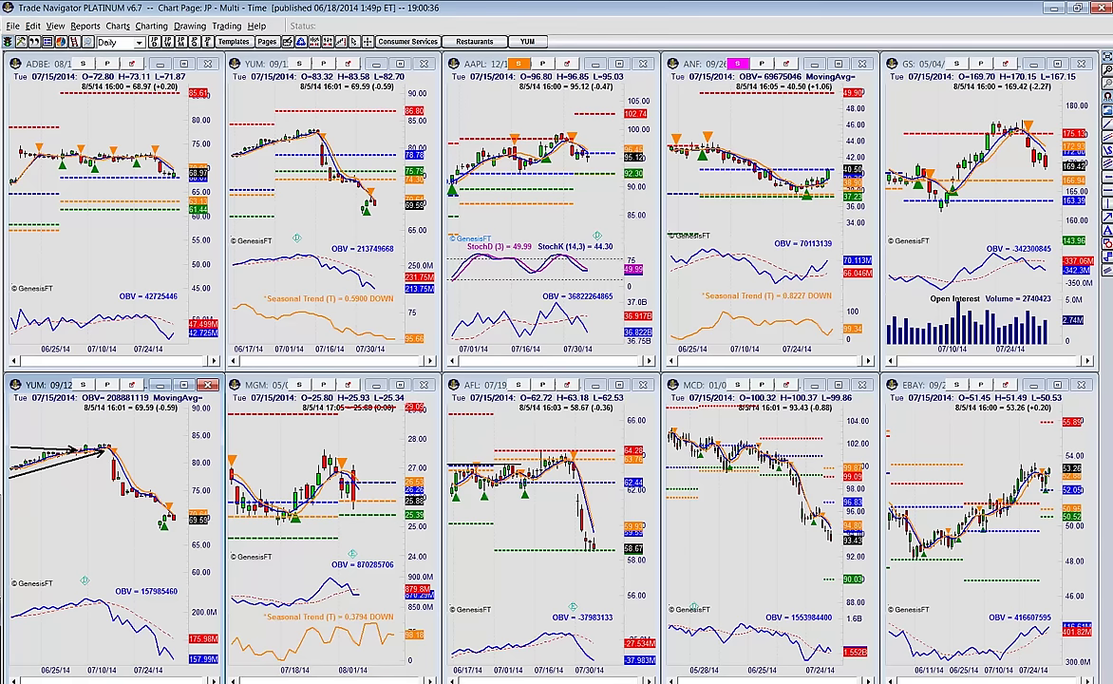
- Switch to the PowerPoint slide show Trade-NAV-8-2014.ppt and show the course prices slide
key(alt+Tab)
click(398, 165)
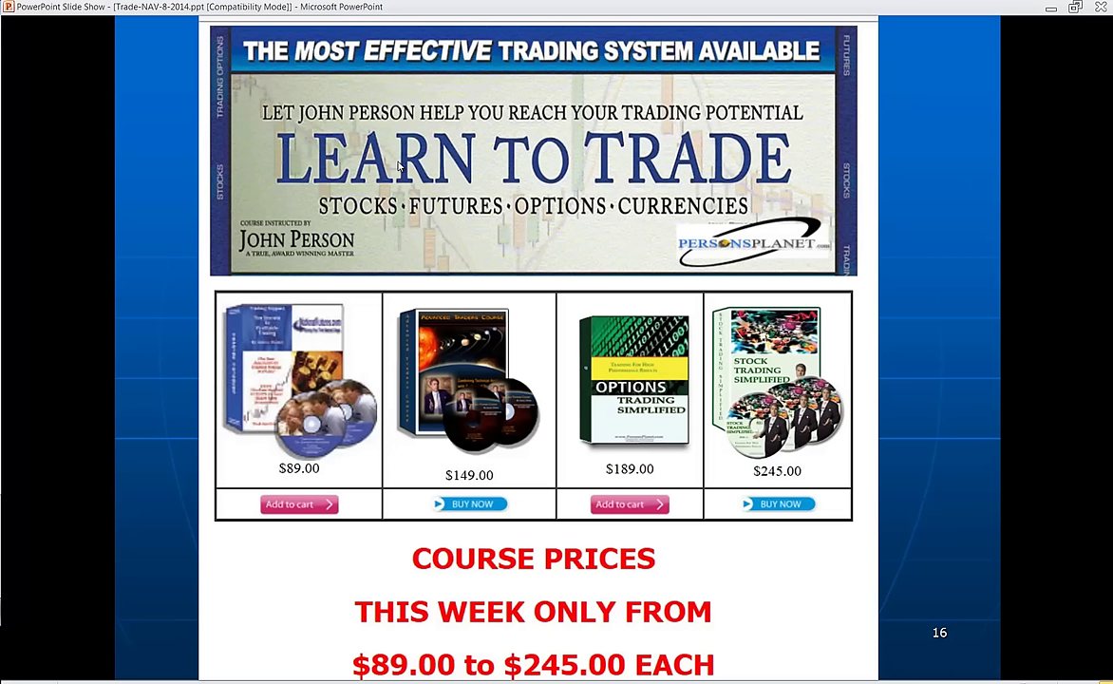
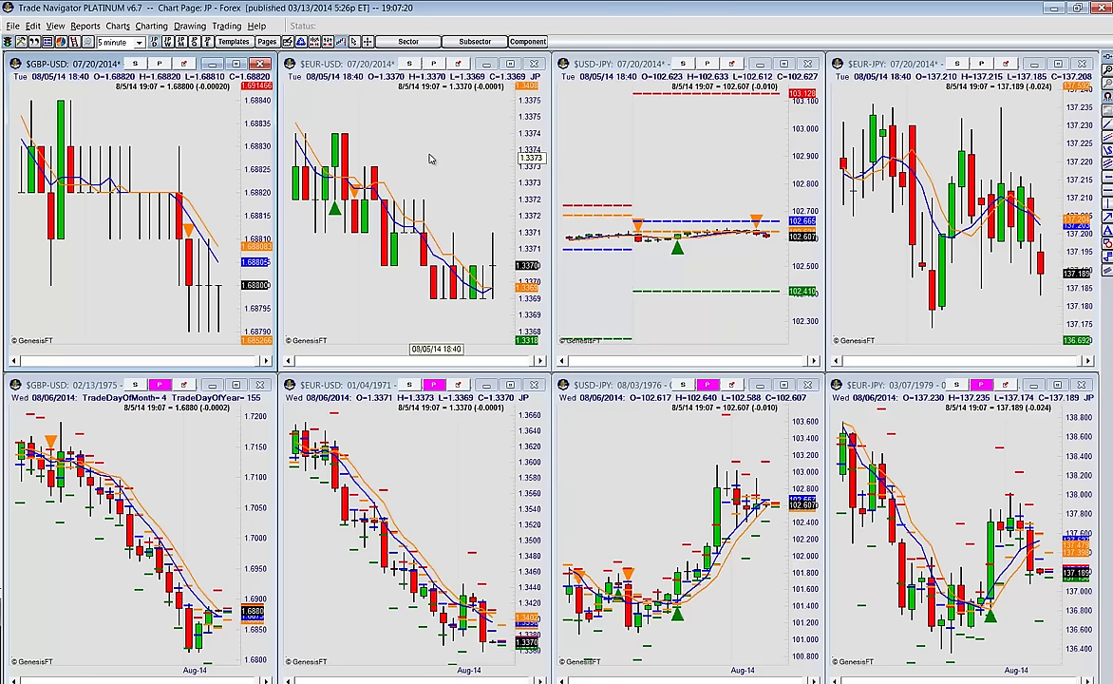
- Create a new 5 minute chart for symbol WU-067, copying the settings and drawing tools from the active EUR-USD chart
click(118, 27)
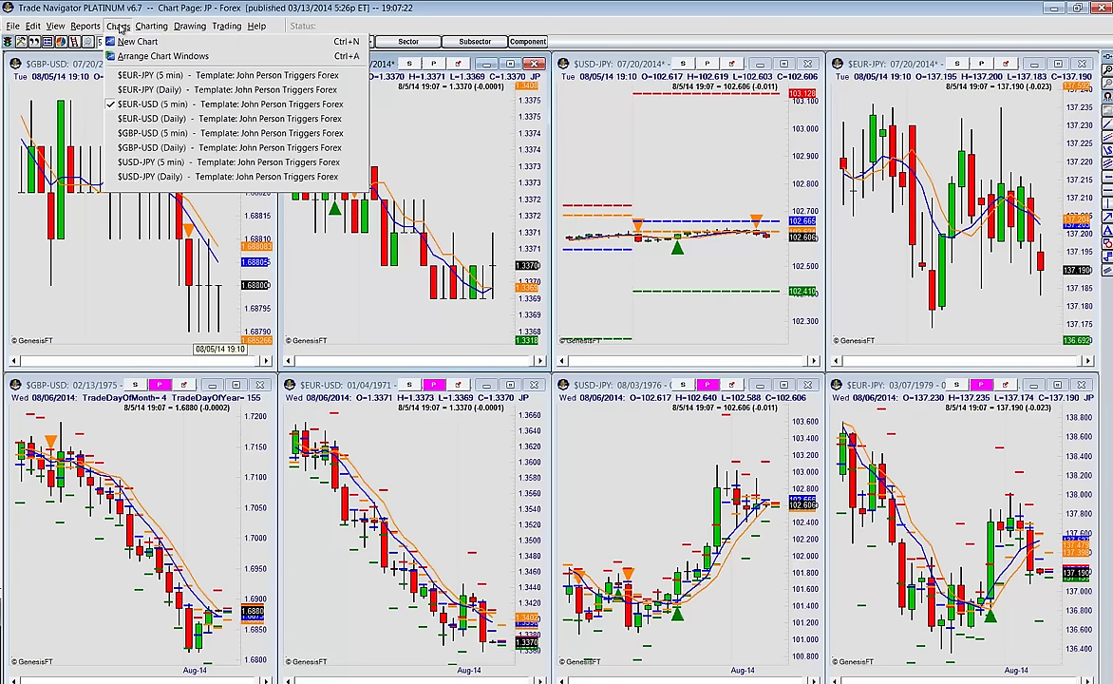
click(117, 39)
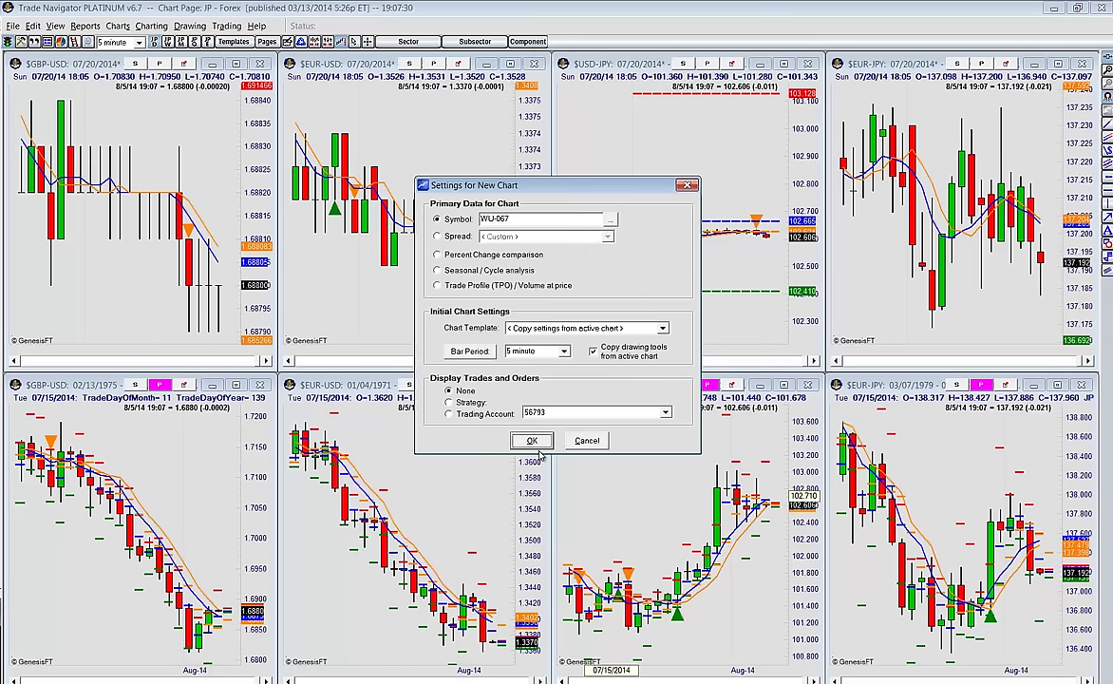
click(543, 442)
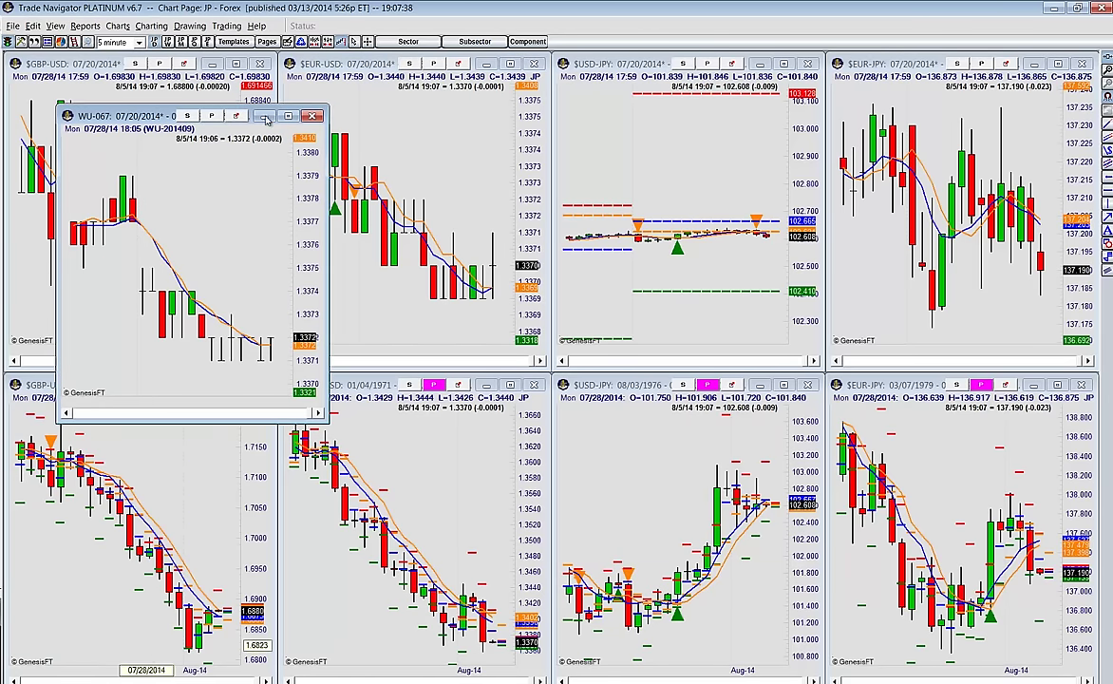
- Place the WU-067 chart over the 5 minute GBP-USD chart and stretch both it and the neighbouring EUR-USD chart to full page height
drag(128, 115, 112, 62)
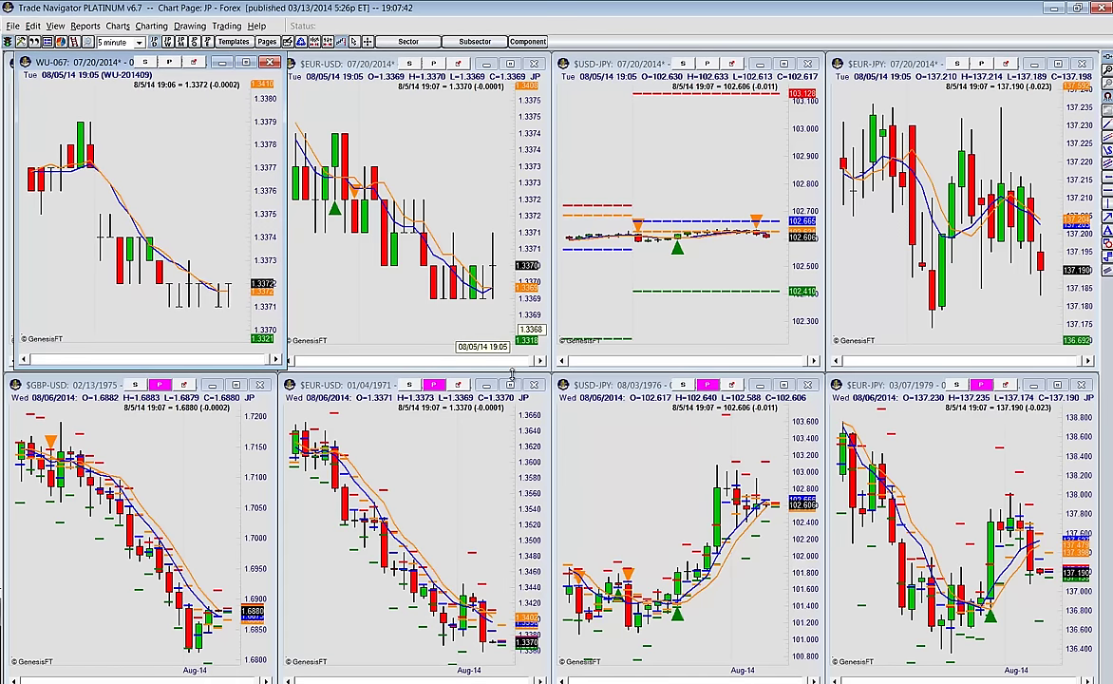
drag(512, 369, 512, 669)
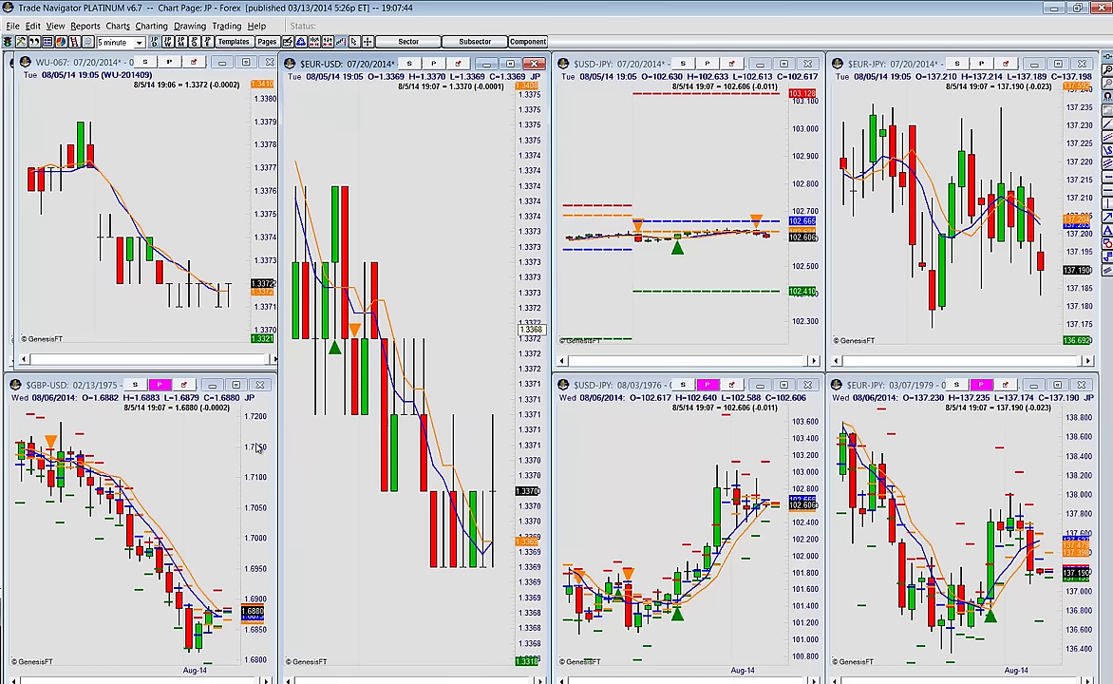
drag(182, 363, 181, 674)
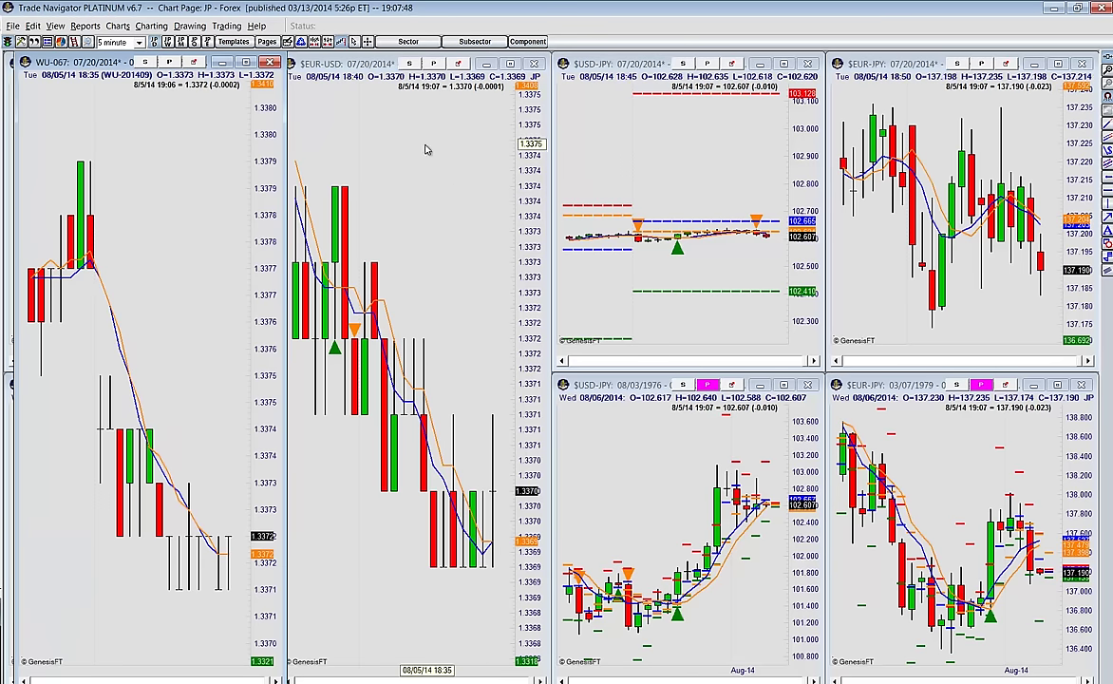
- Set the WU-067 and stretched EUR-USD charts to daily bars
key(d)
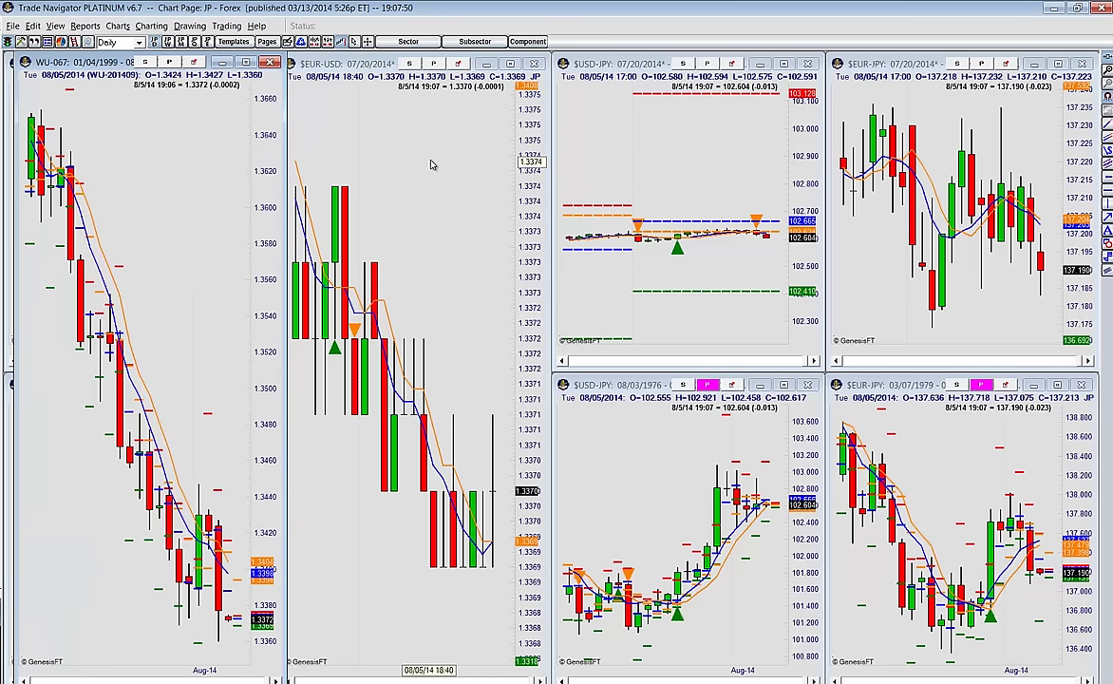
click(433, 163)
key(d)
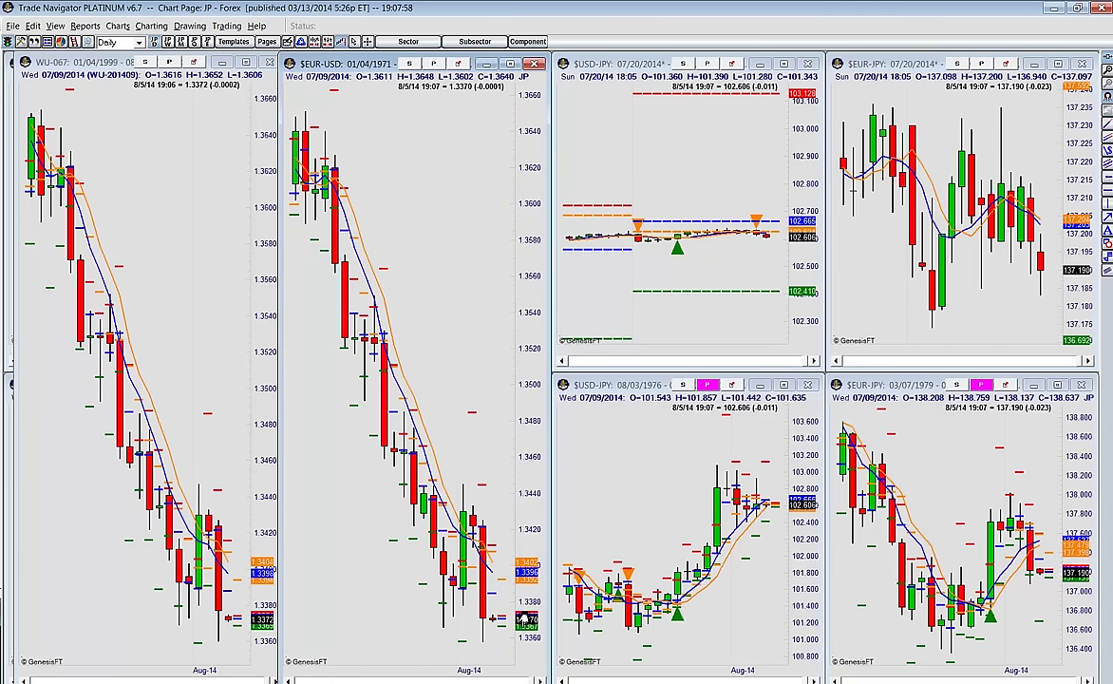
- Add the OBV indicator in a new pane of the WU-067 daily chart
right_click(186, 279)
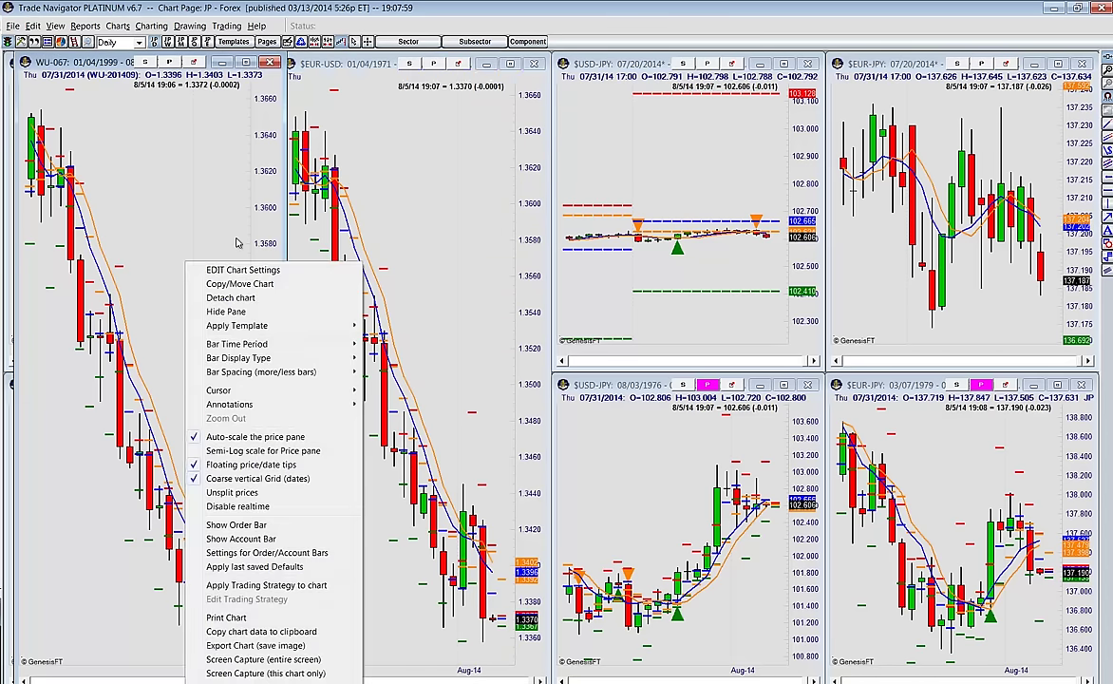
click(231, 272)
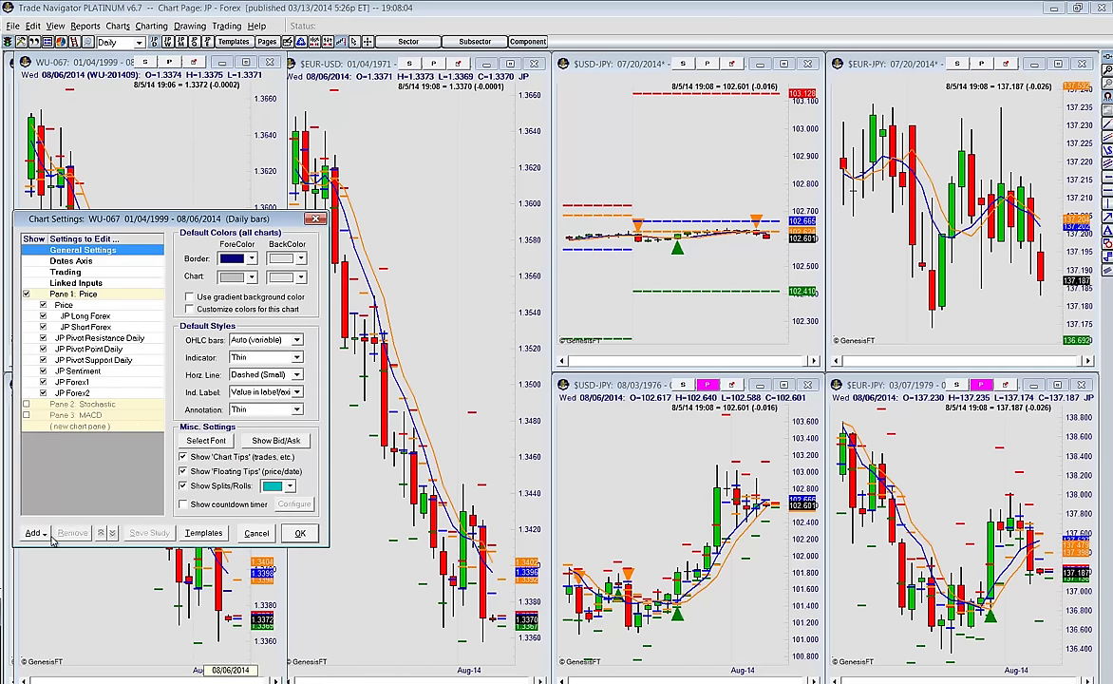
click(35, 533)
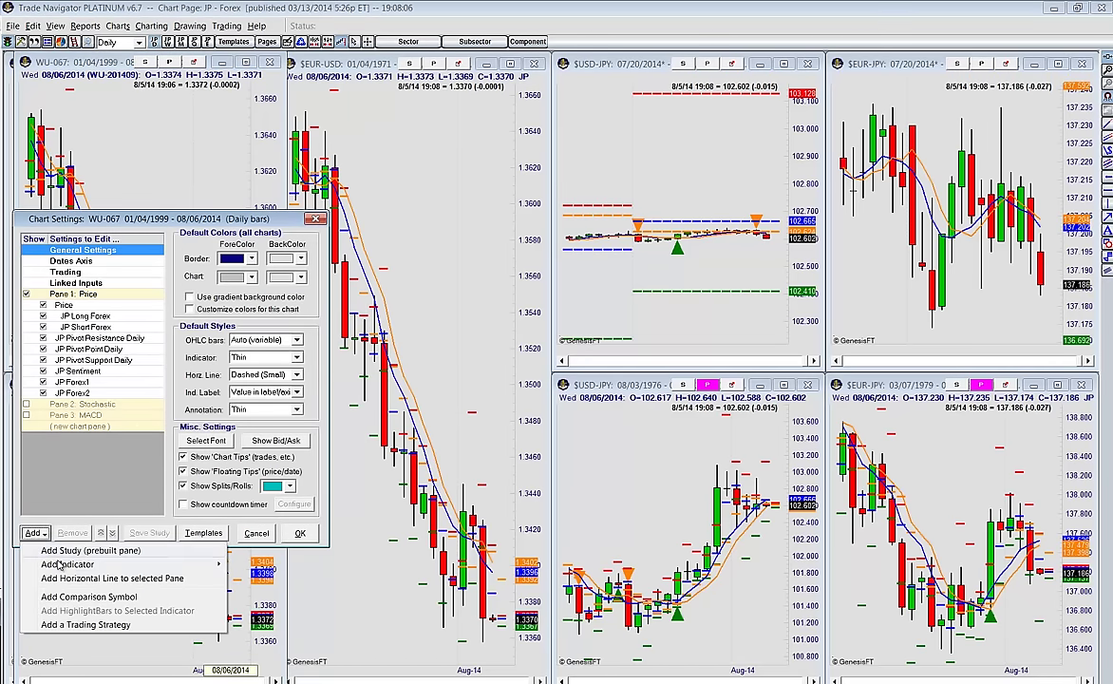
mouse_move(190, 564)
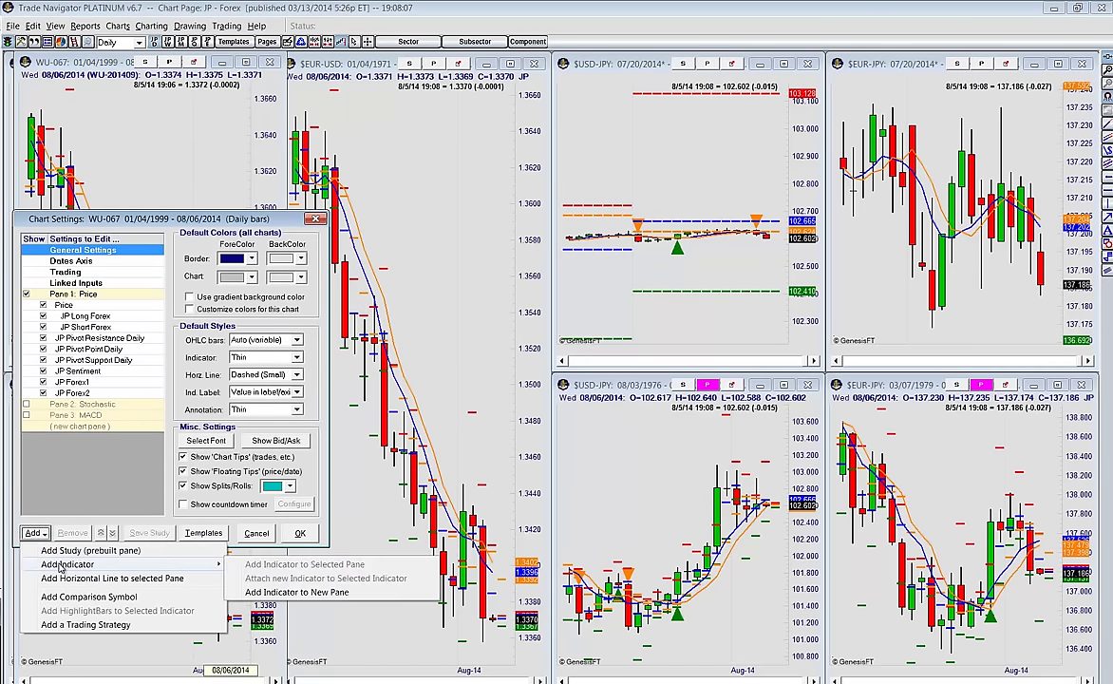
click(282, 585)
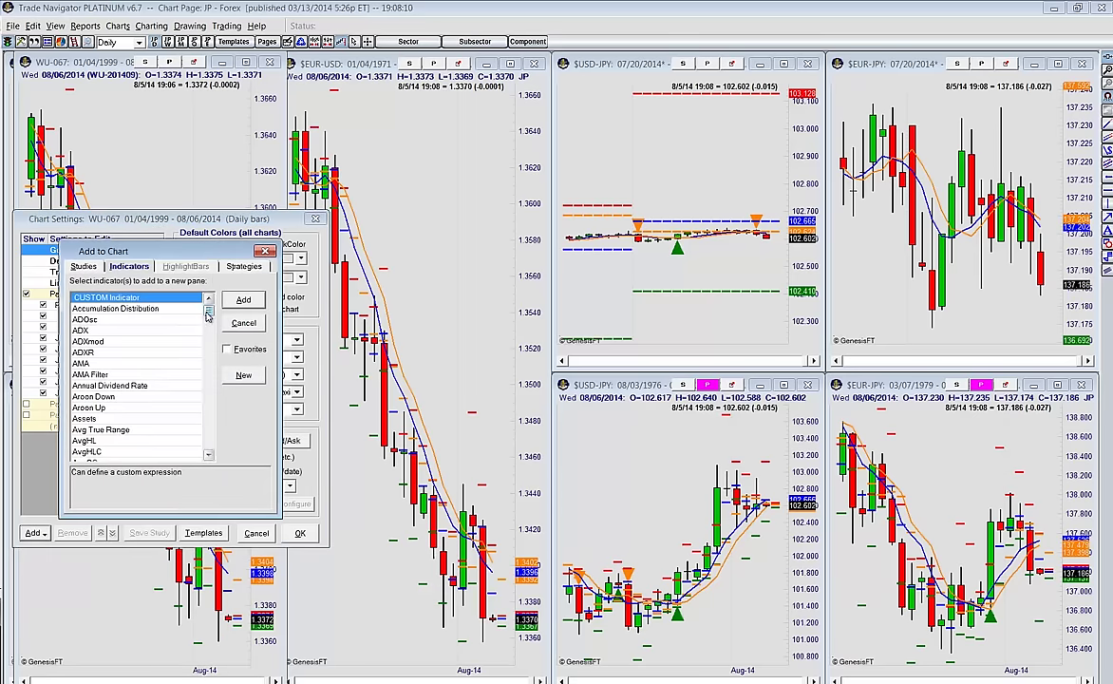
drag(203, 316, 209, 404)
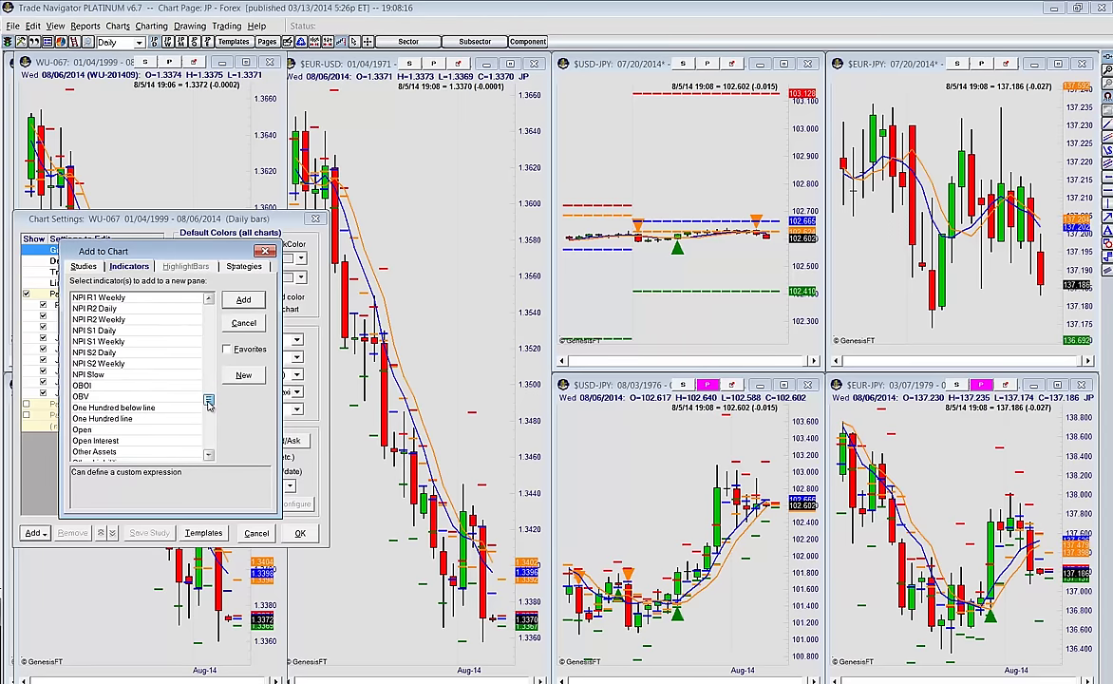
click(97, 399)
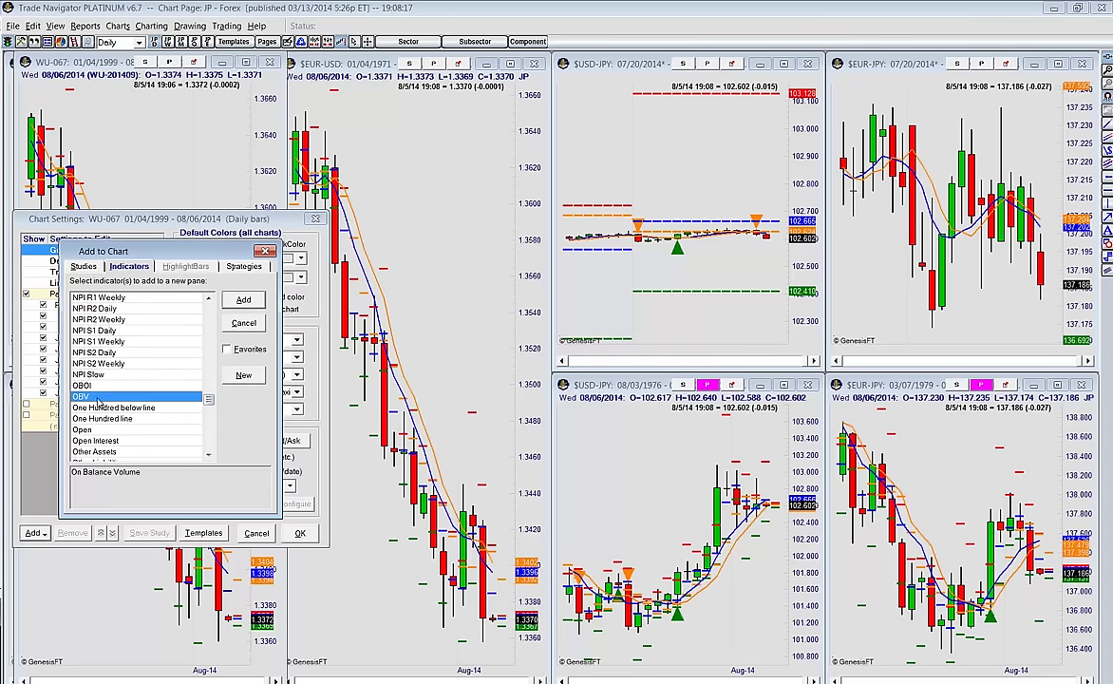
click(243, 300)
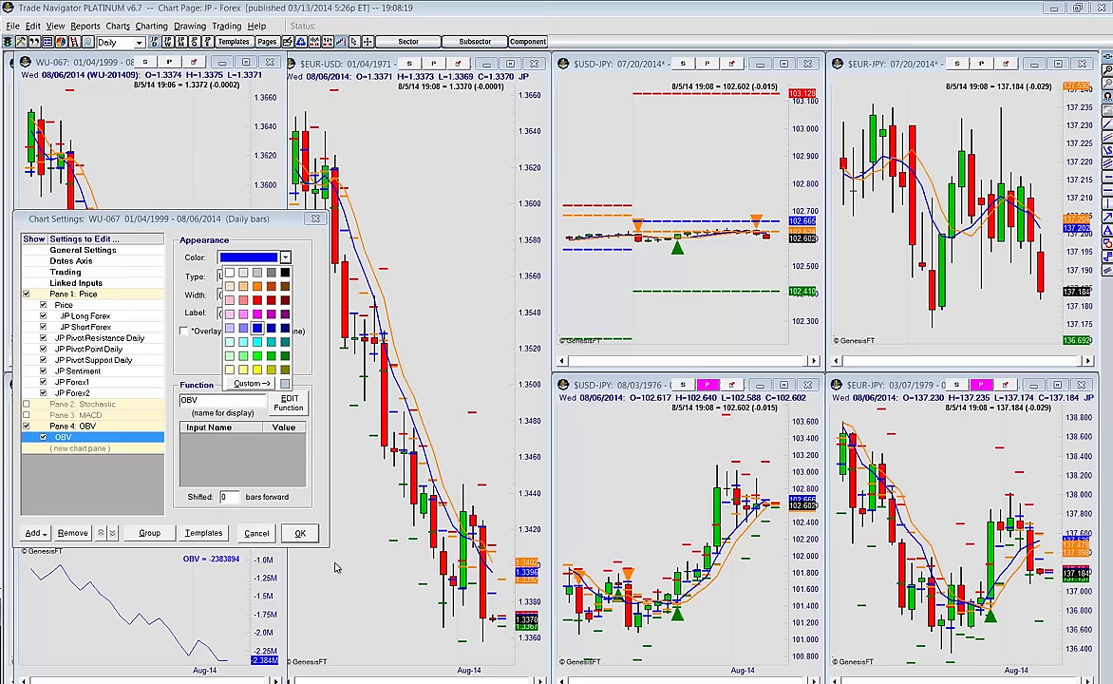
- Keep the OBV line blue and apply the WU-067 chart settings
click(208, 112)
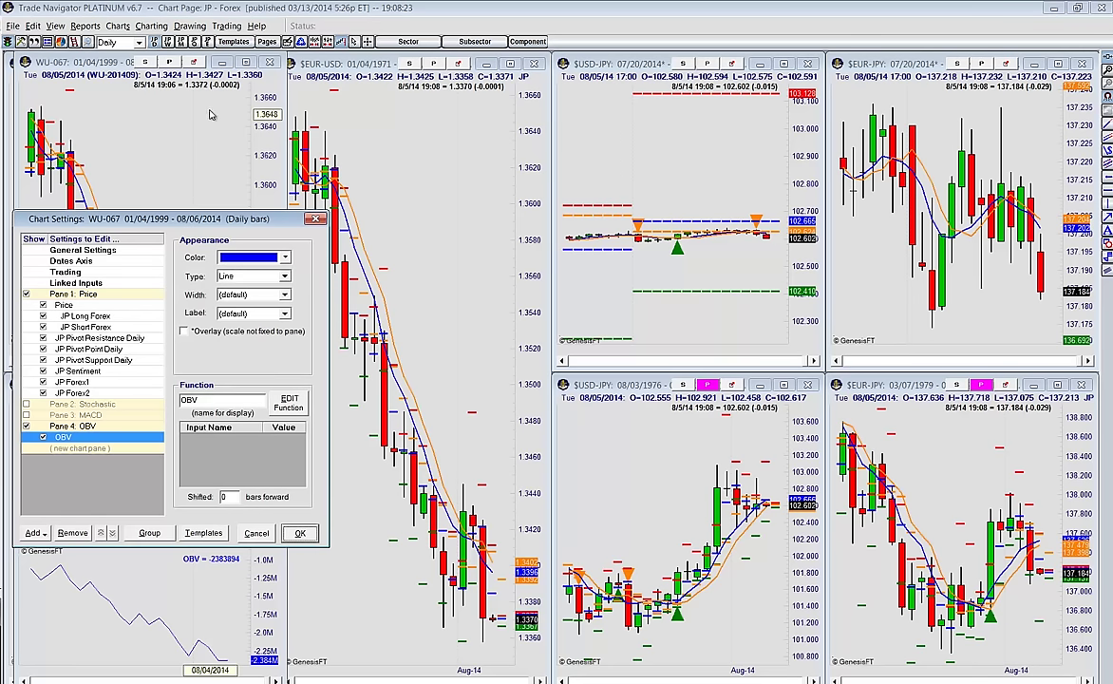
click(209, 617)
key(Return)
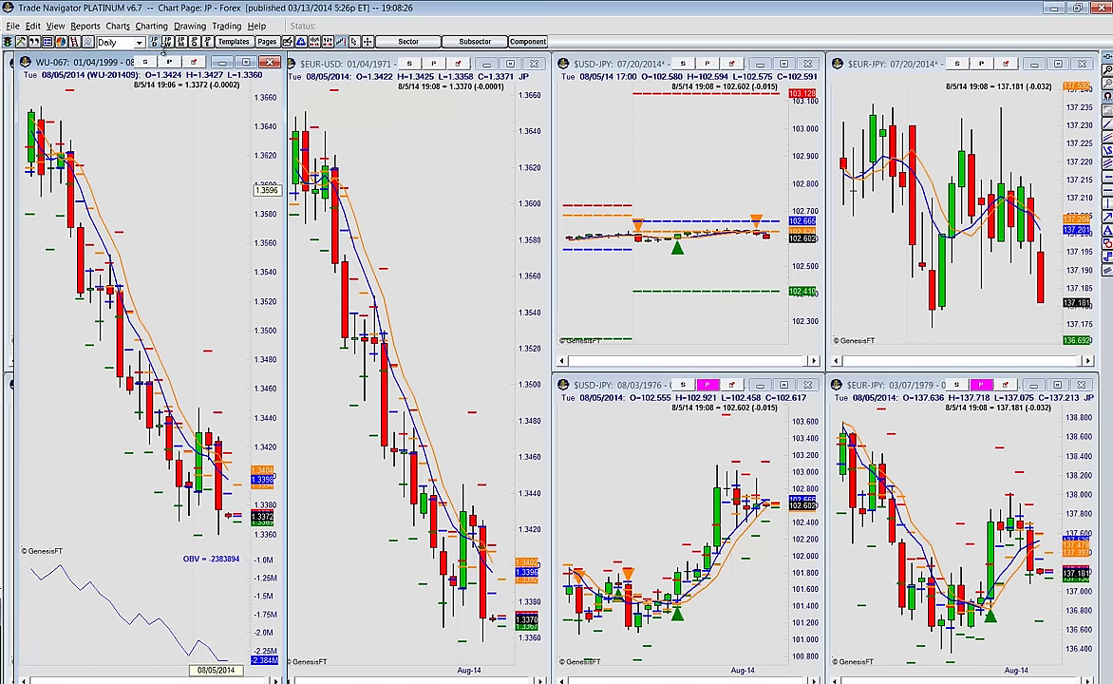
click(139, 42)
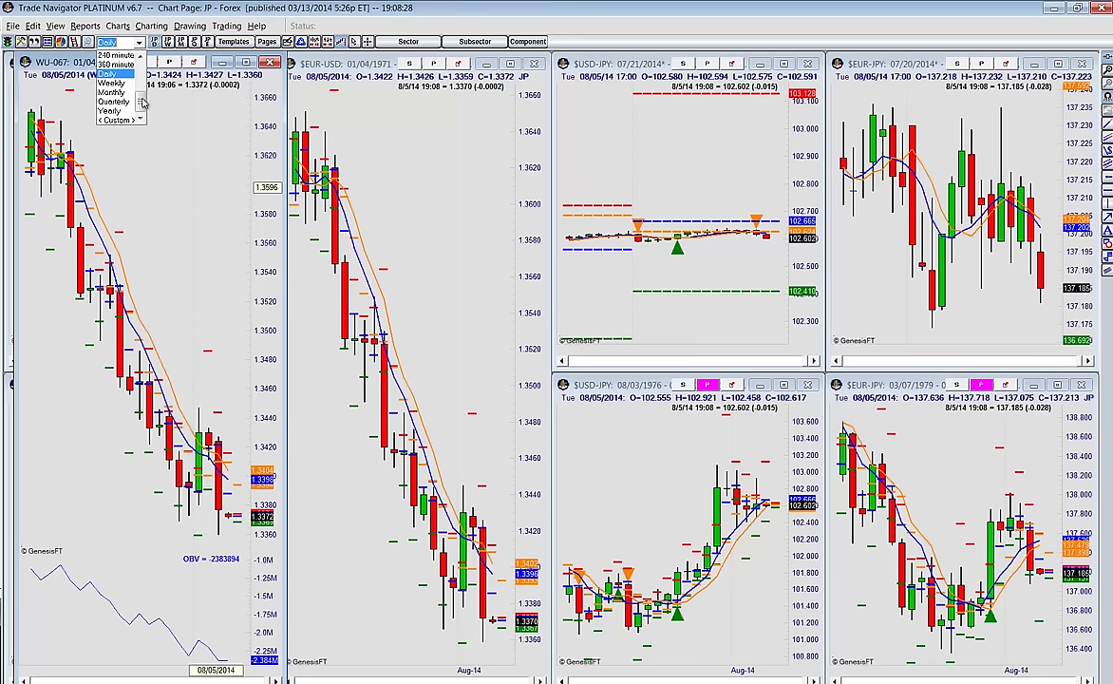
click(128, 73)
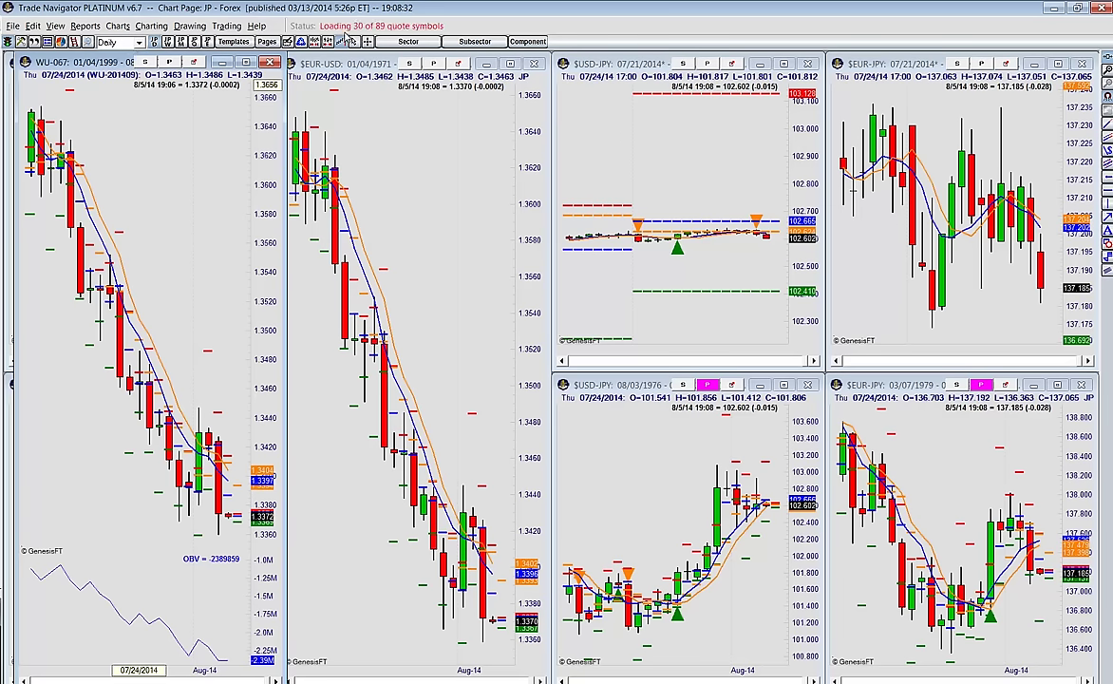
click(140, 43)
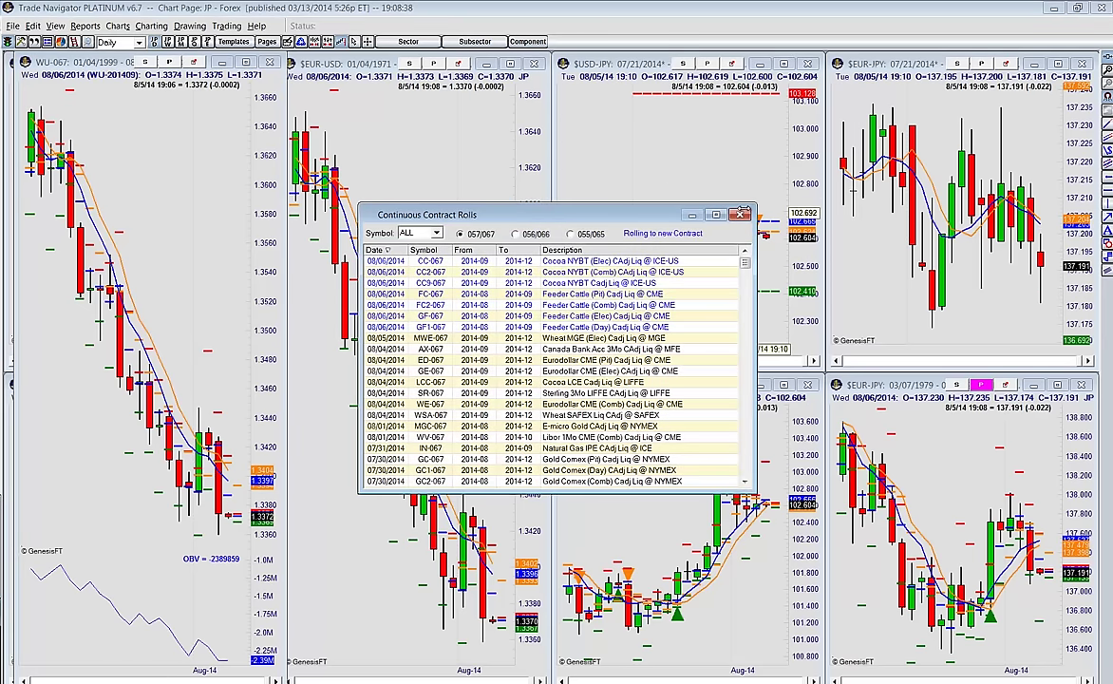
click(740, 215)
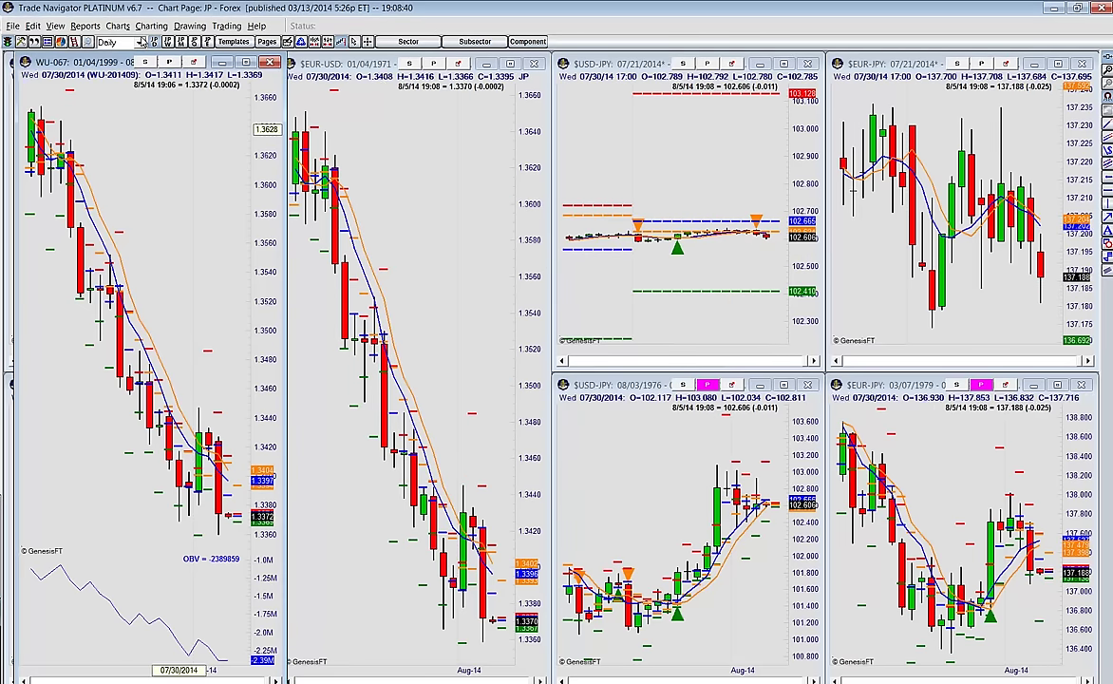
- Set the WU-067 chart to 60 minute bars and compress its time axis slightly to fit more bars
click(140, 42)
drag(139, 102, 142, 85)
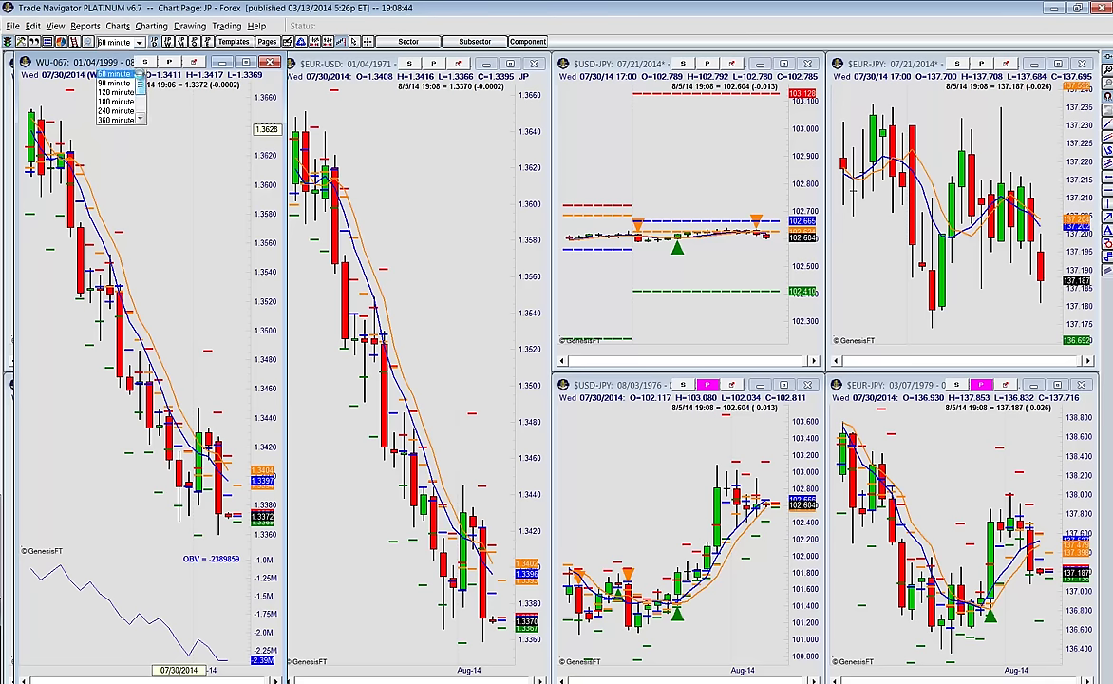
click(114, 74)
click(405, 127)
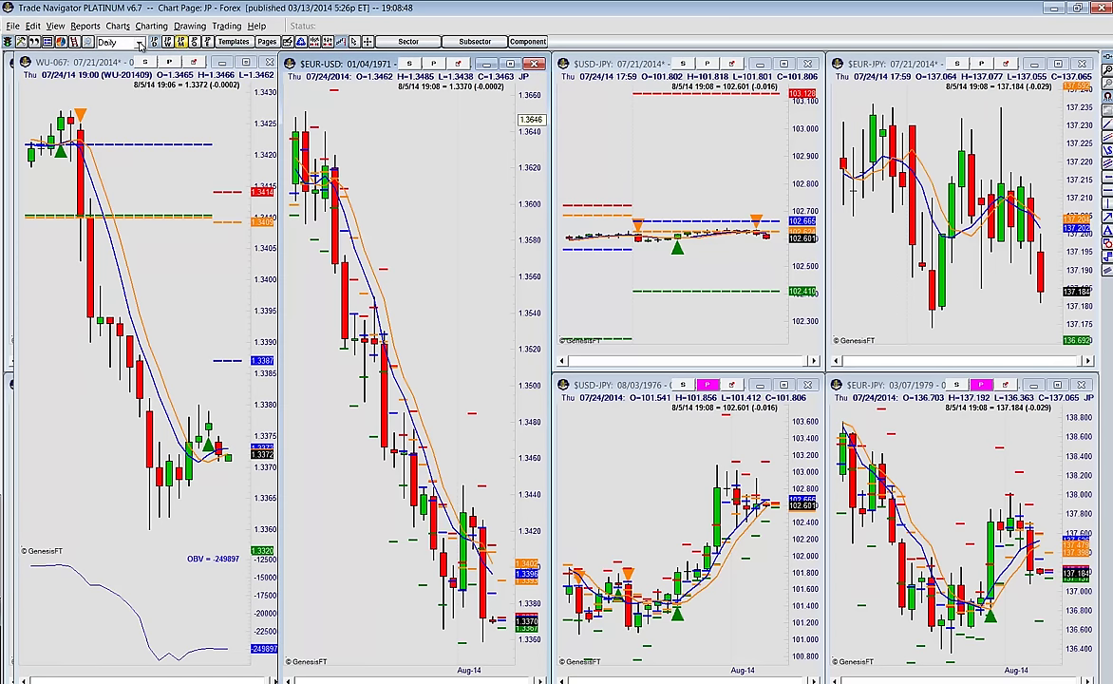
click(84, 672)
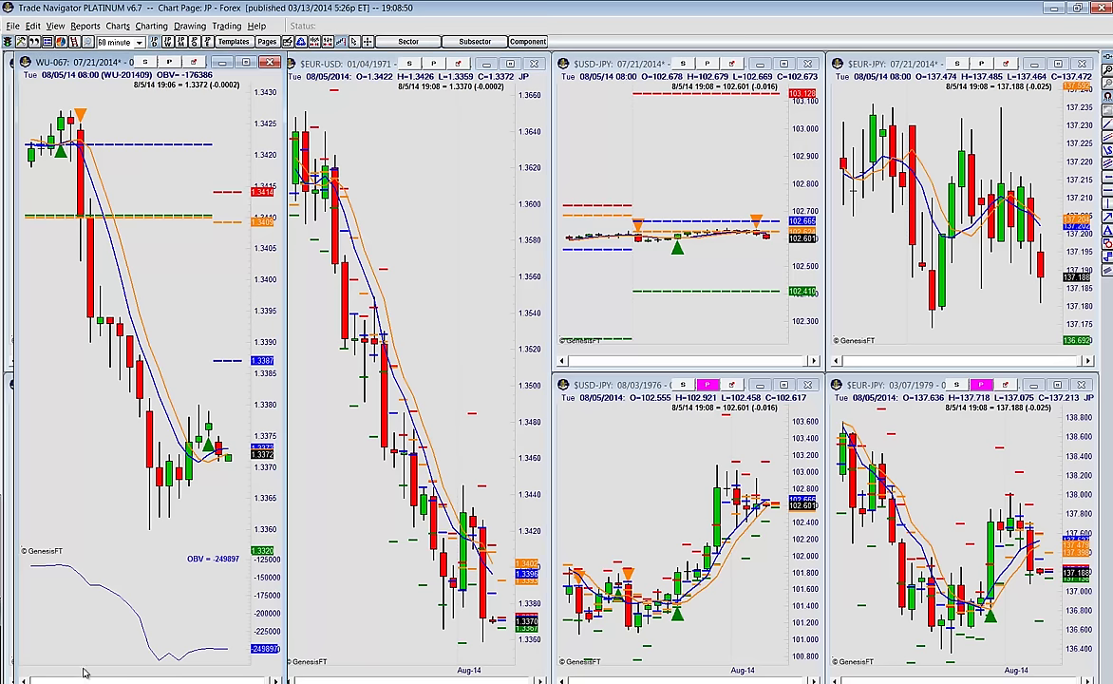
drag(36, 671, 95, 667)
- Set the stretched EUR-USD chart to 60 minute bars and compare its price drop with the one on the WU-067 chart
click(432, 225)
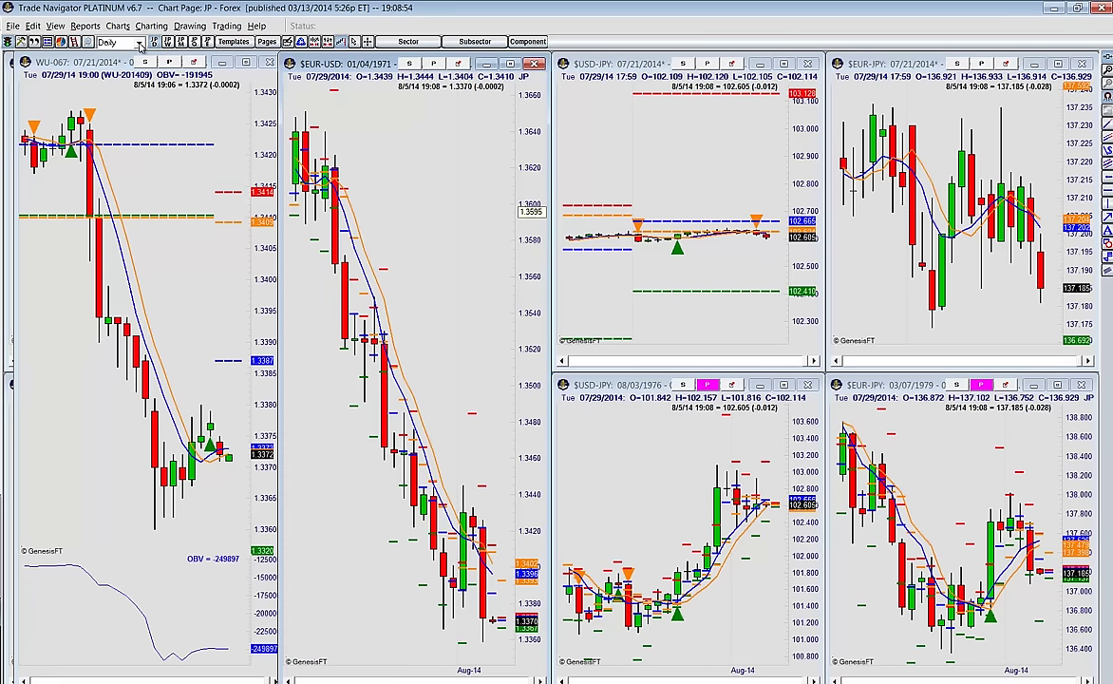
click(139, 42)
drag(140, 98, 139, 76)
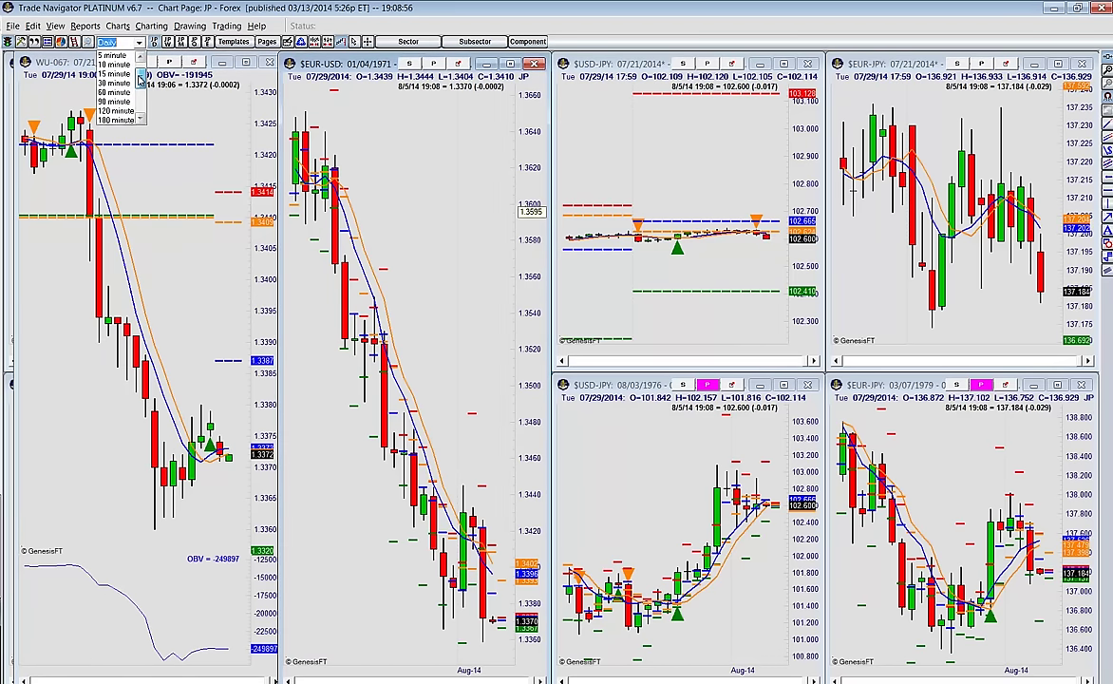
click(114, 92)
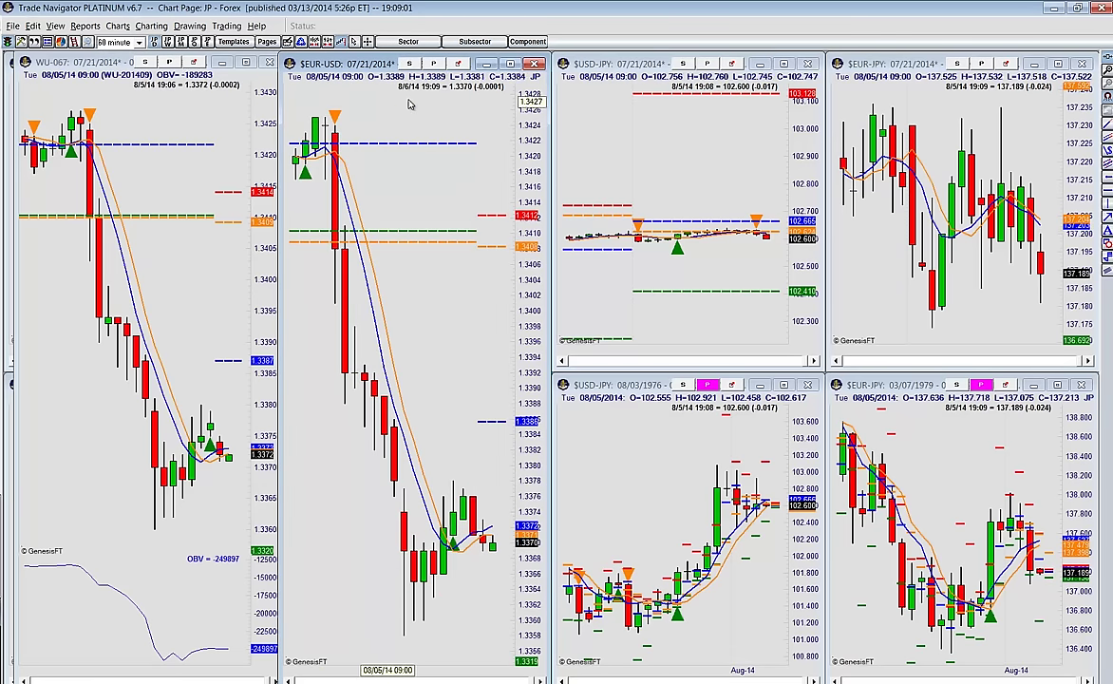
click(195, 126)
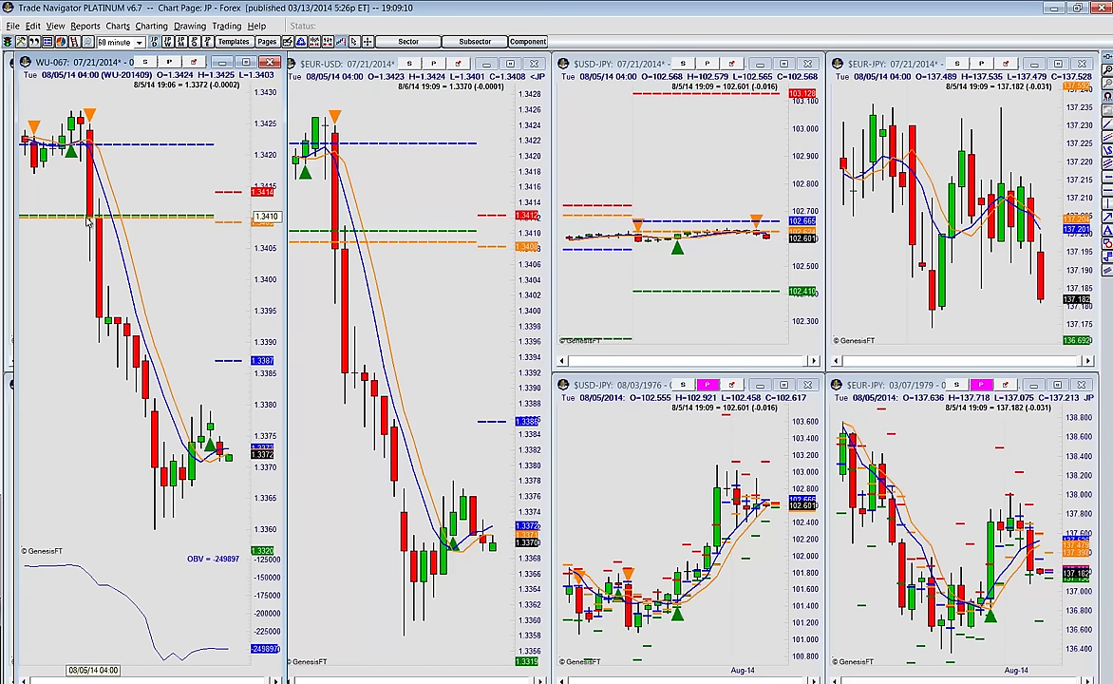
click(329, 160)
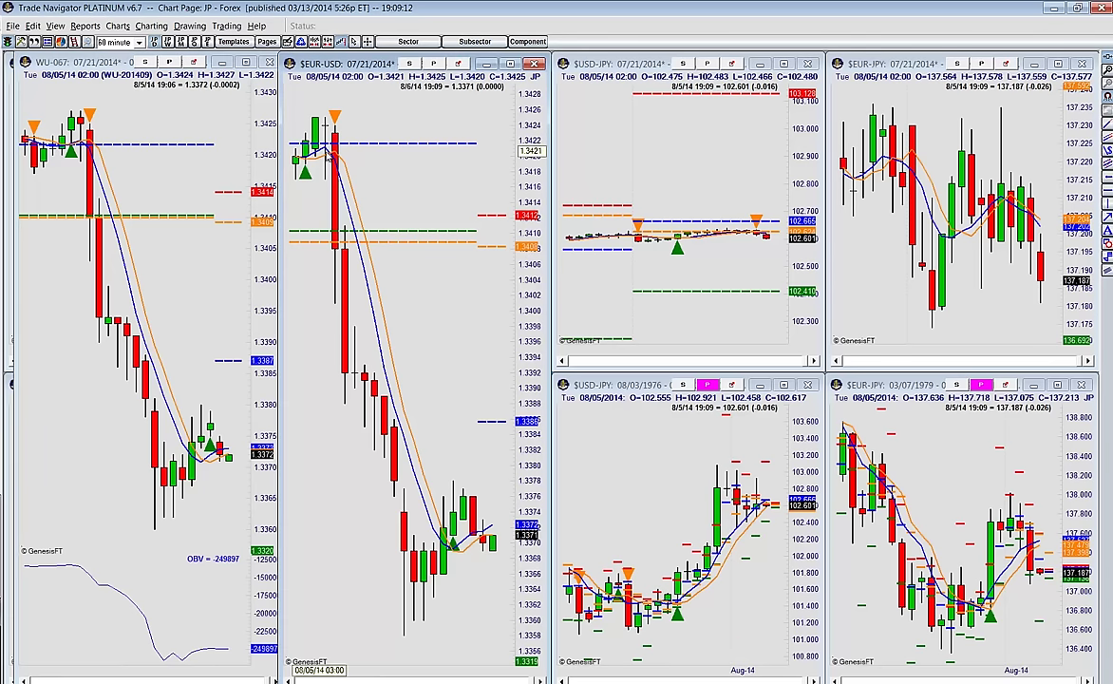